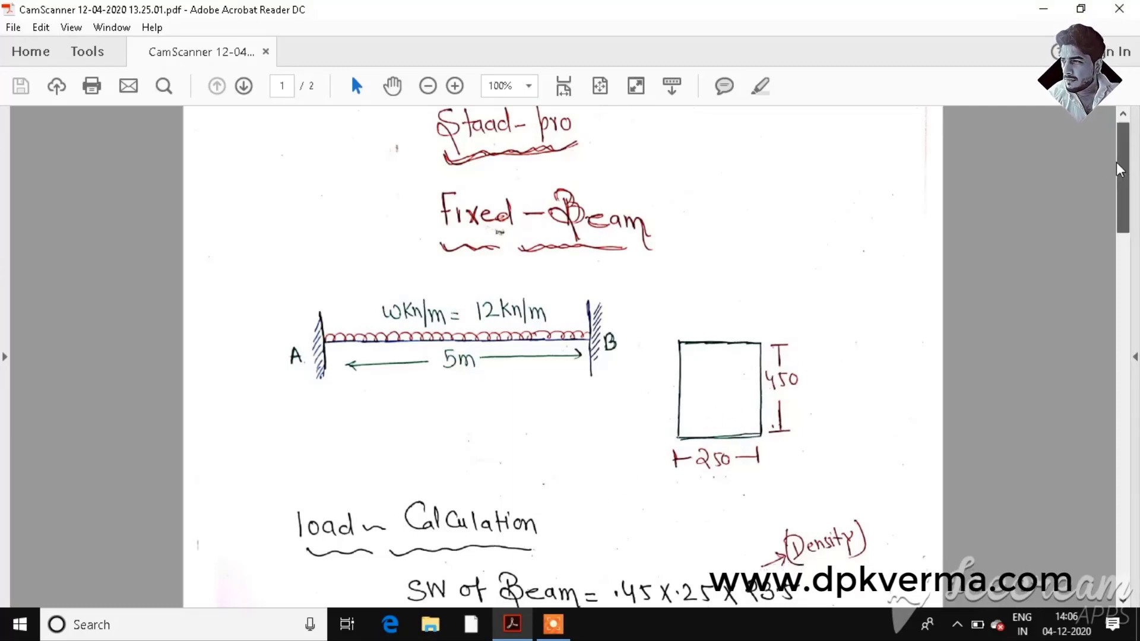
Scroll the notes to the 14.6 kN/m total load, bending-moment diagram and MA = MB = 30.4
drag(1122, 164, 1122, 209)
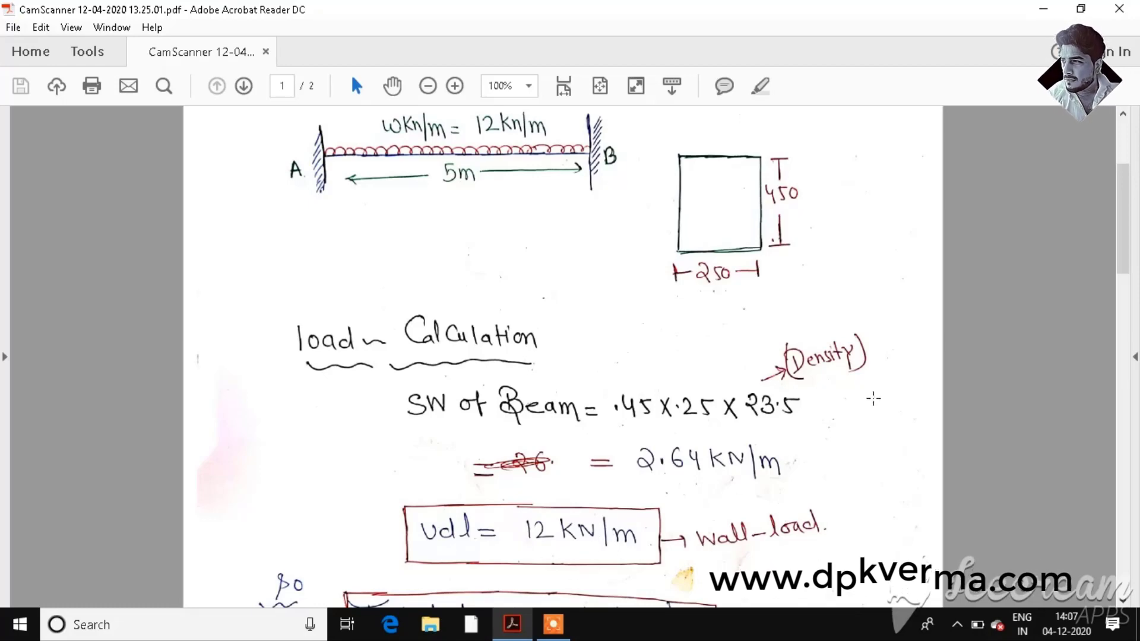
drag(1122, 261, 1121, 311)
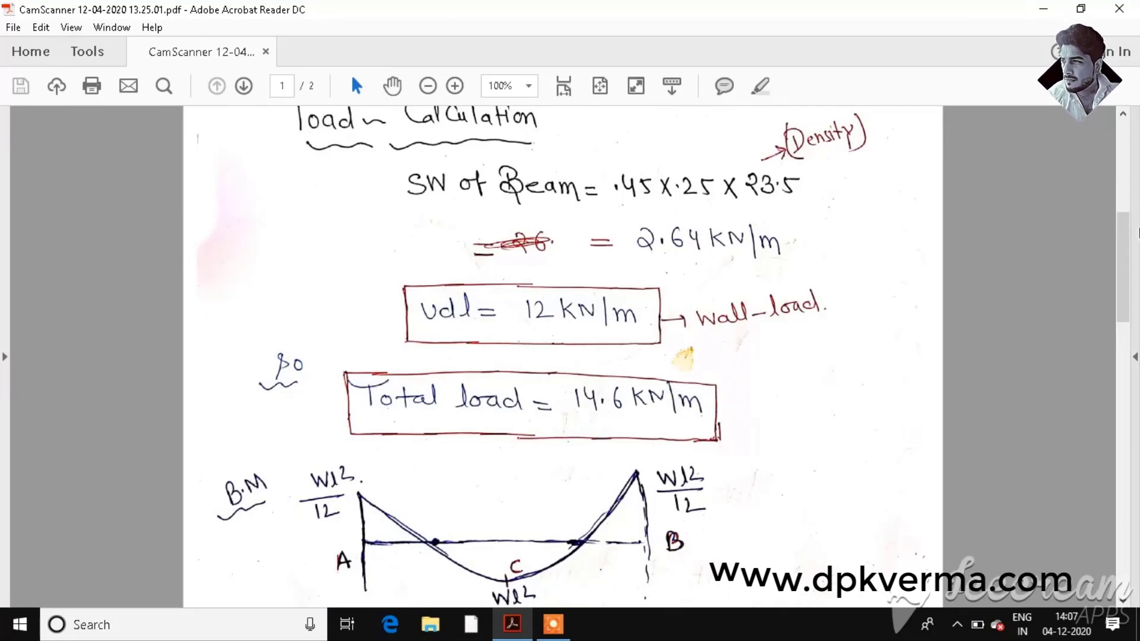
drag(1121, 248, 1118, 281)
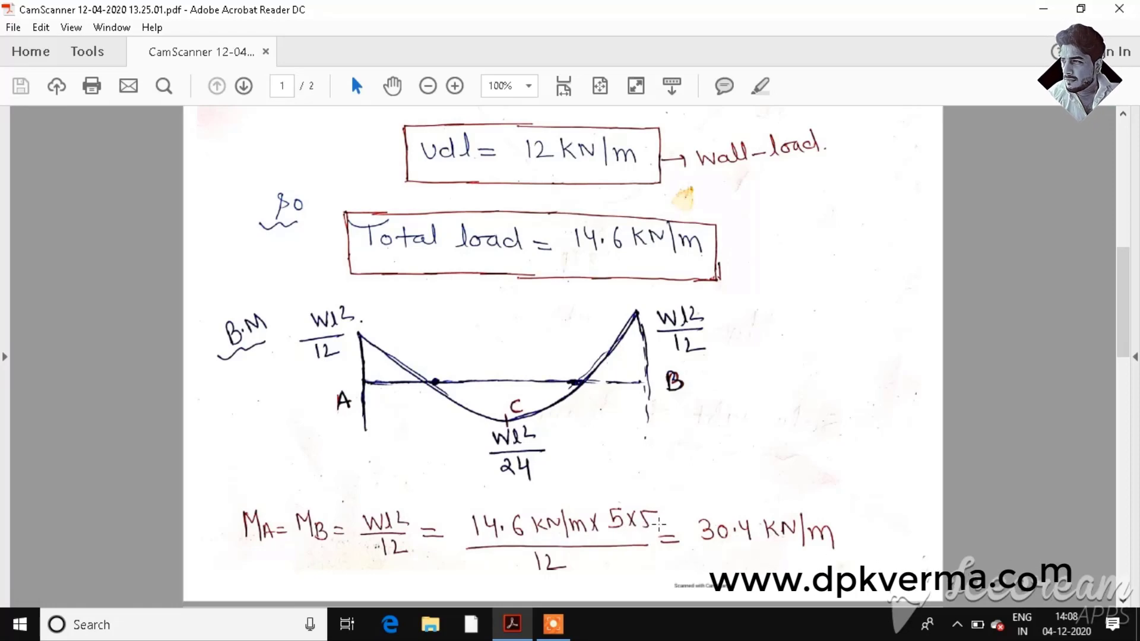
drag(1118, 306, 1119, 151)
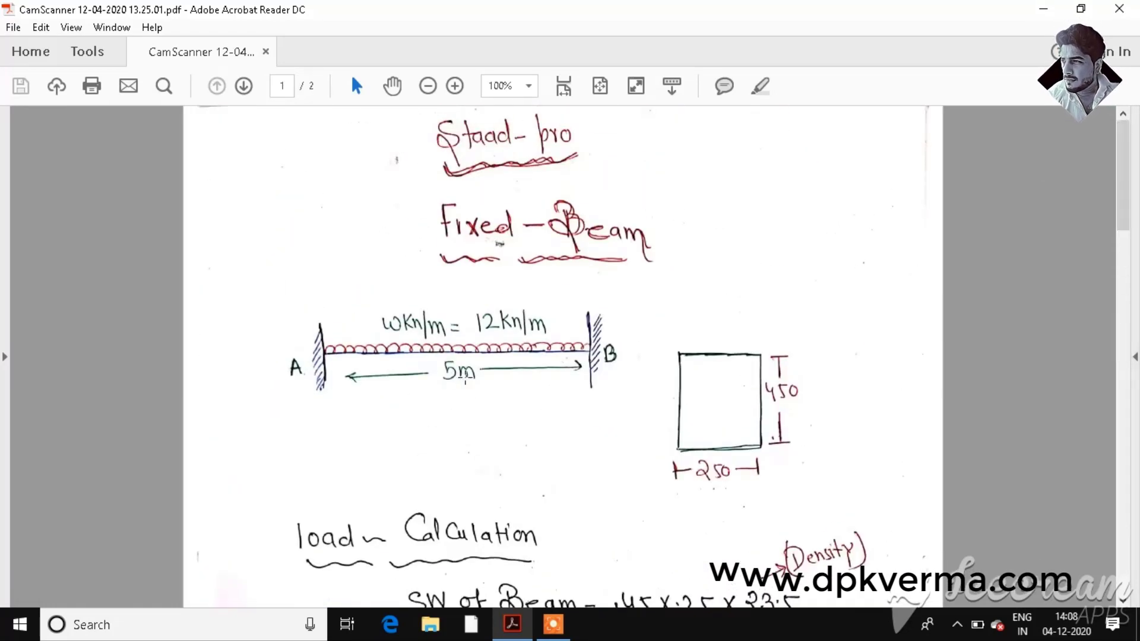
drag(1120, 232, 1113, 383)
scroll(1115, 294, down, 2)
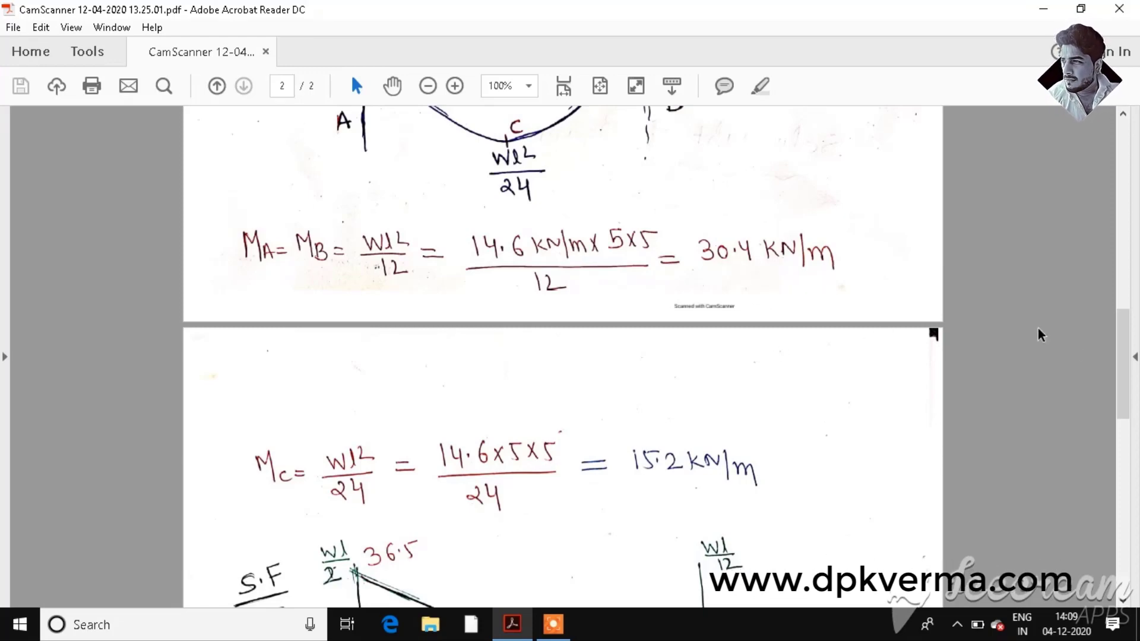
drag(1121, 354, 1121, 387)
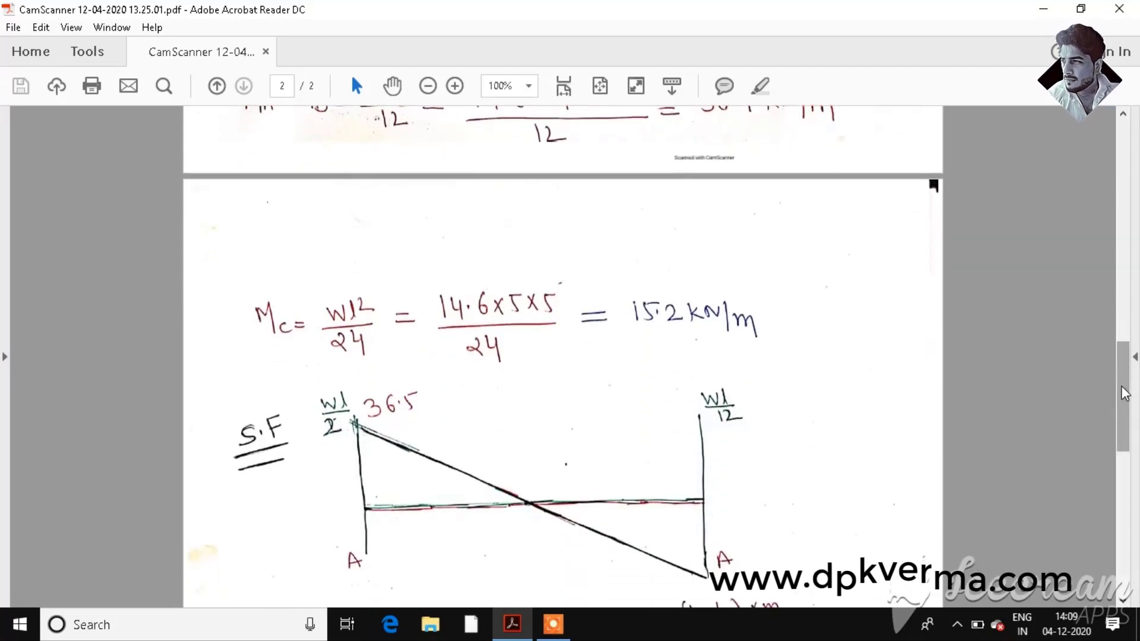
drag(1124, 393, 1117, 439)
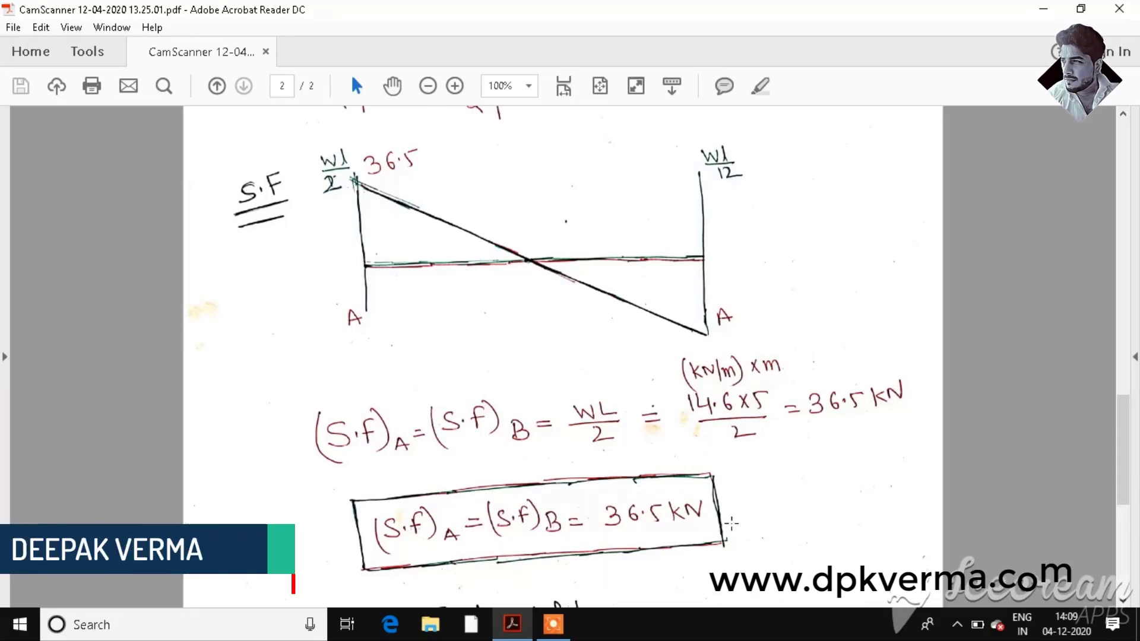
mouse_move(1120, 468)
mouse_down()
mouse_move(1117, 356)
mouse_move(1119, 525)
mouse_up()
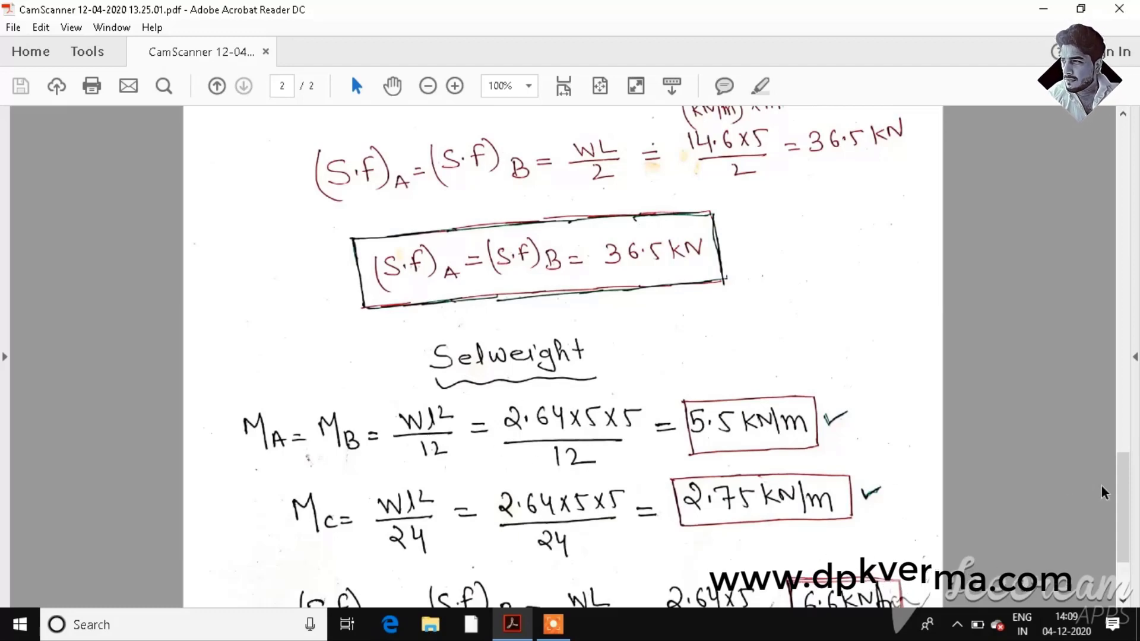
mouse_move(1123, 508)
mouse_down()
mouse_move(1126, 380)
mouse_move(1111, 282)
mouse_up()
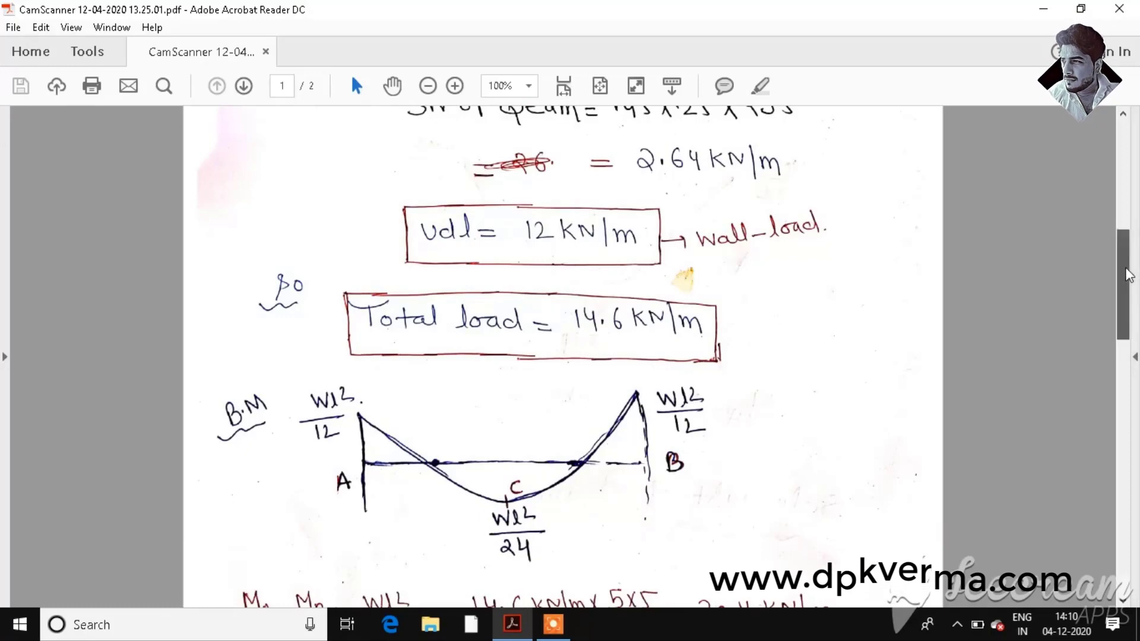
Scroll down to the self-weight results on page 2 of the notes
drag(1129, 272, 1120, 501)
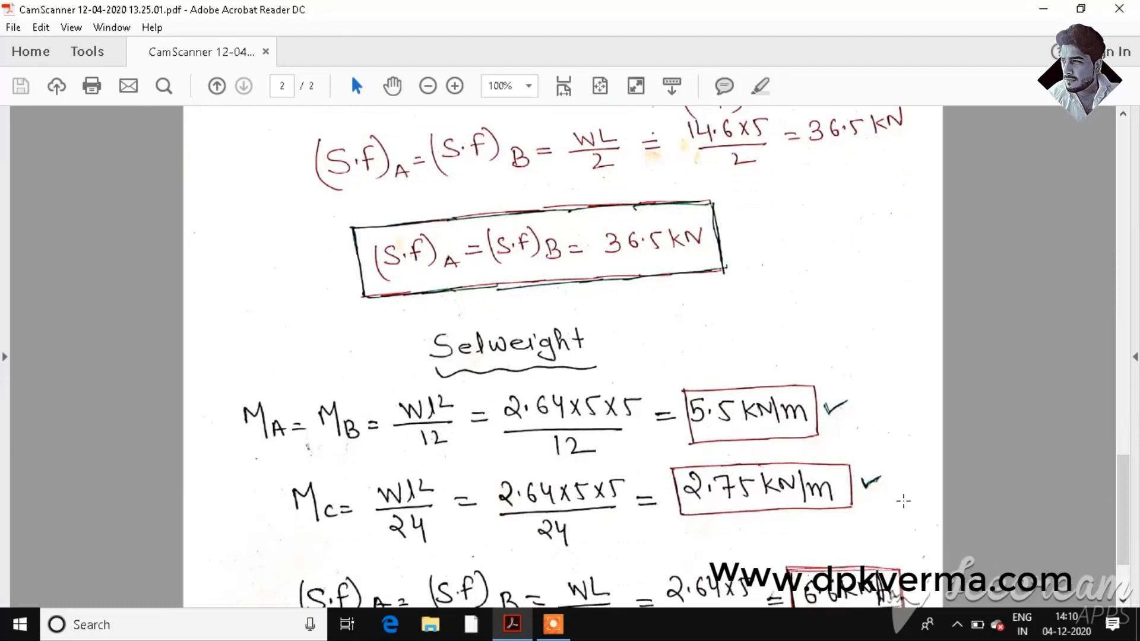
drag(1123, 503, 1124, 532)
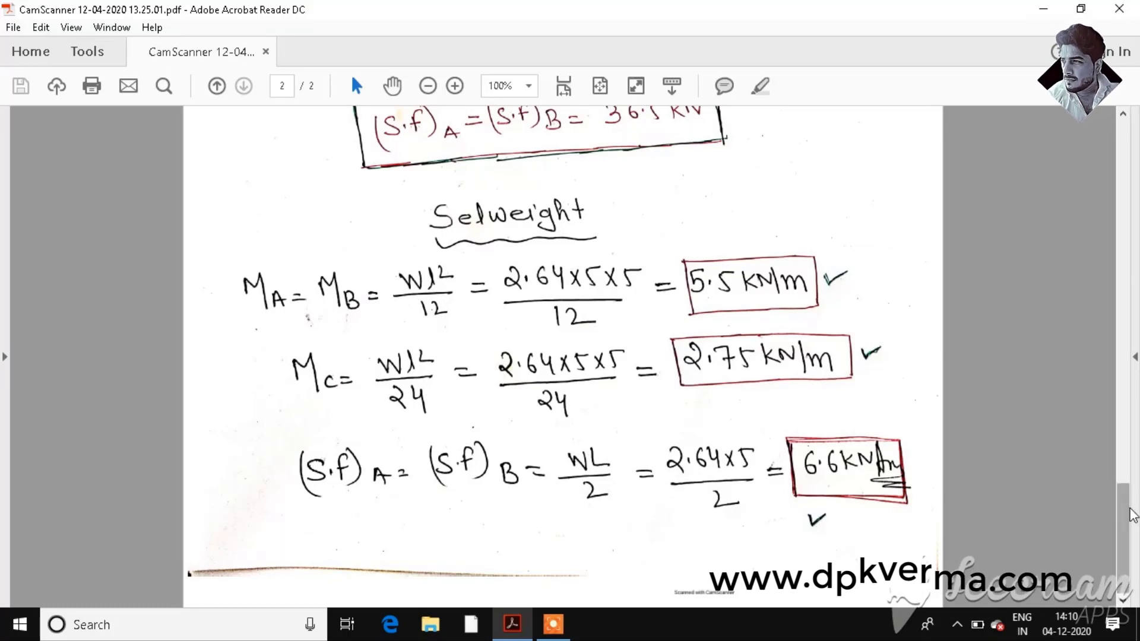
drag(1128, 516, 1128, 508)
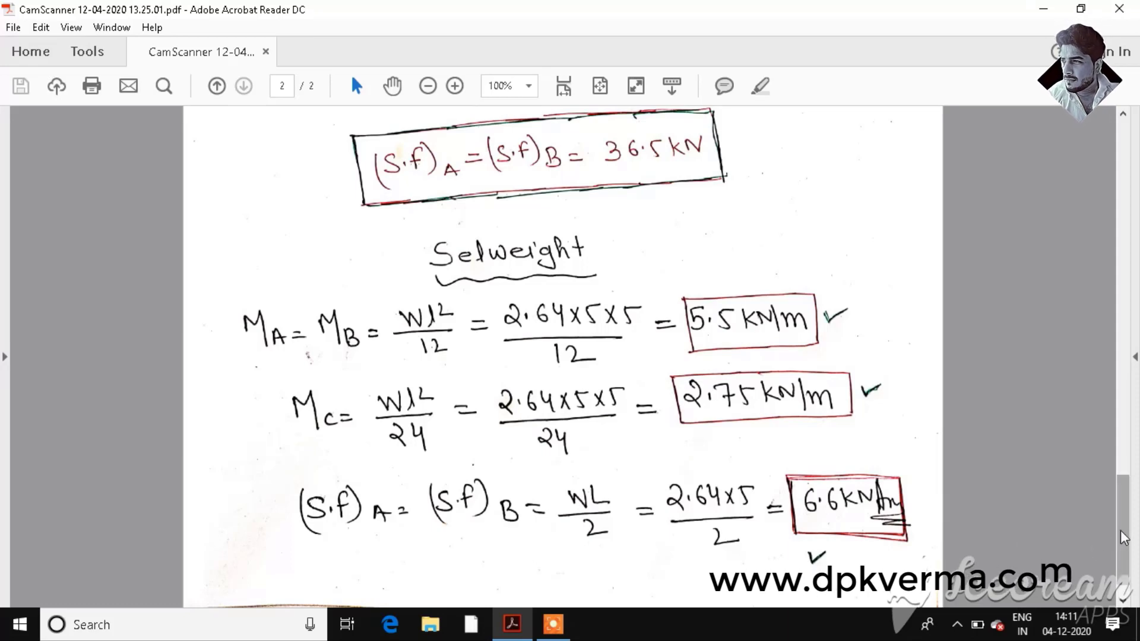
Scroll back to the page 1 fixed-beam sketch: 5 m span, 12 kN/m, 250×450 section
mouse_move(1124, 535)
mouse_down()
mouse_move(1121, 423)
mouse_move(1115, 461)
mouse_up()
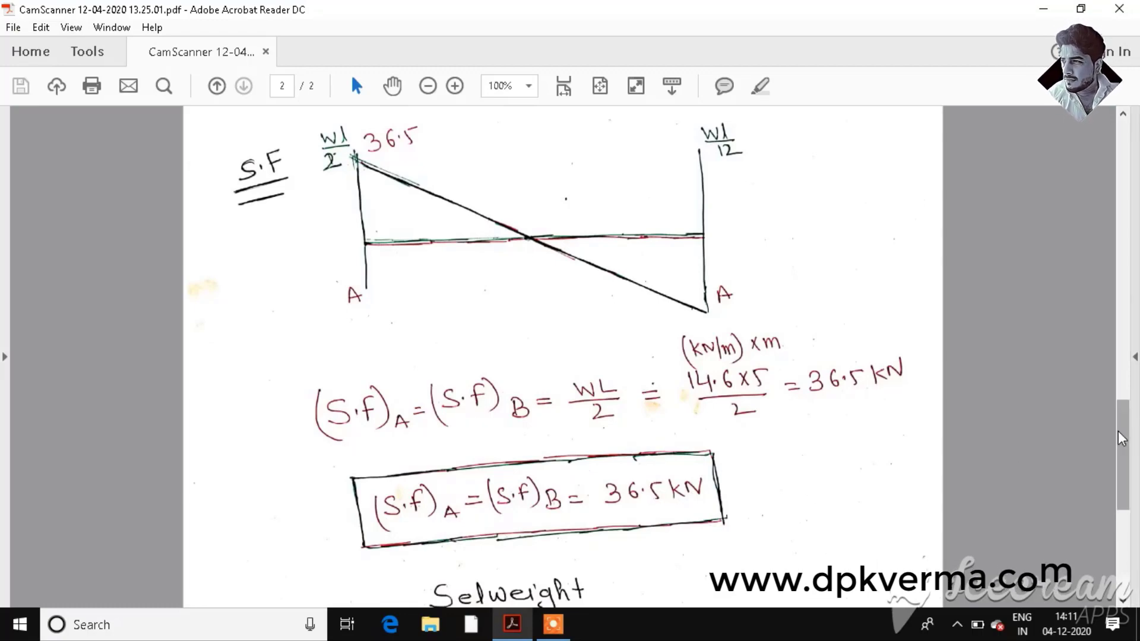
drag(1121, 407, 835, 307)
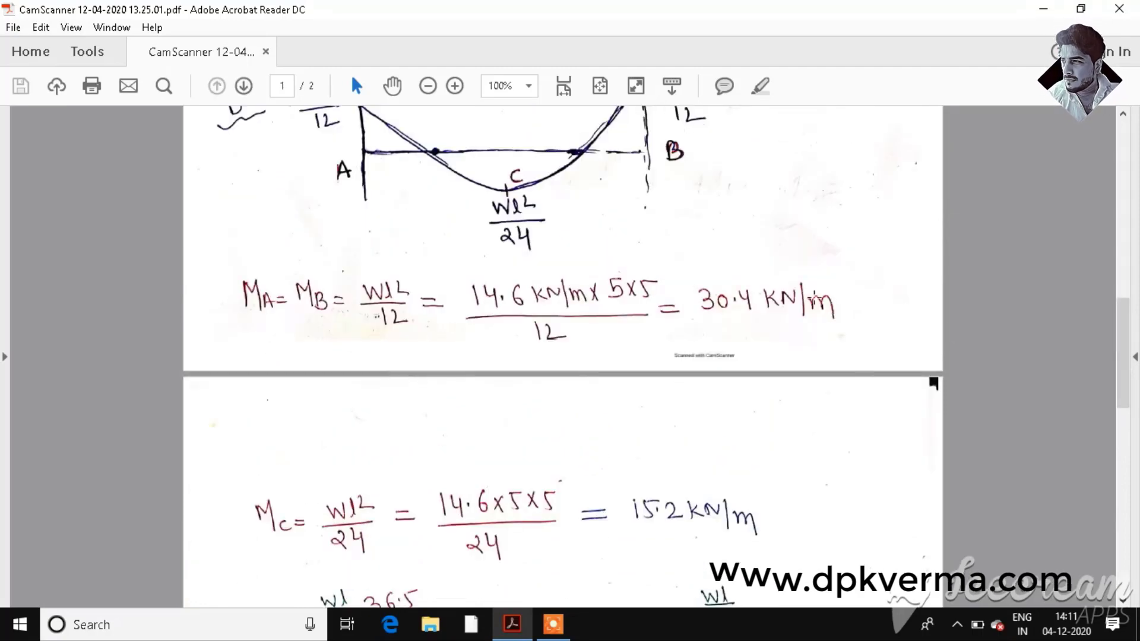
drag(1122, 355, 1117, 158)
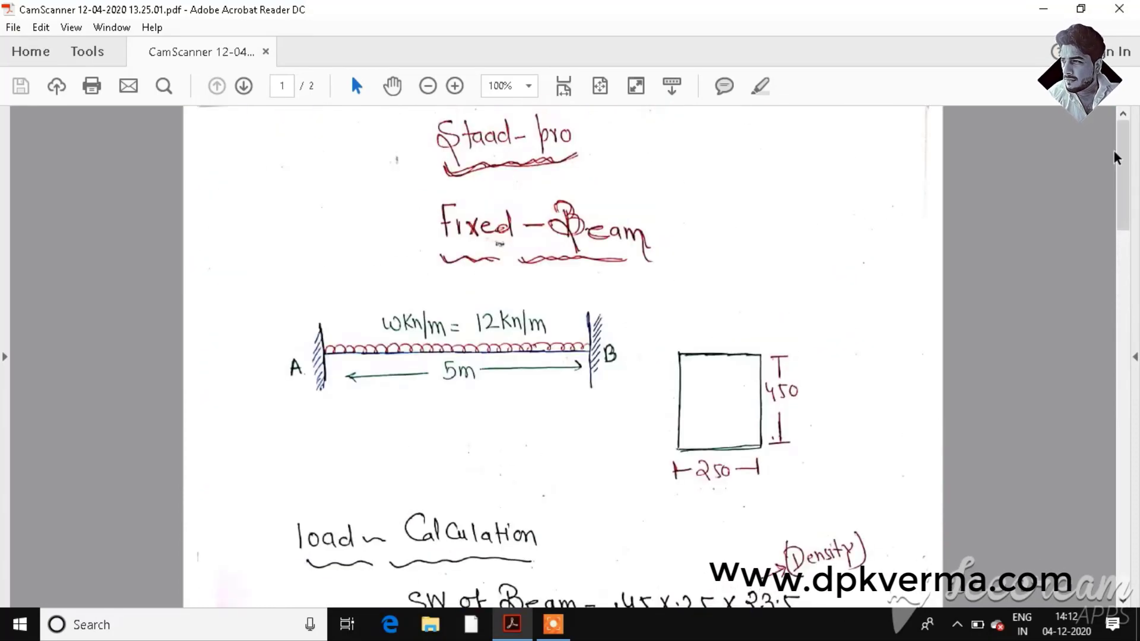
Review the load and end-moment notes again, then bring up the STAAD.Pro start page
click(553, 632)
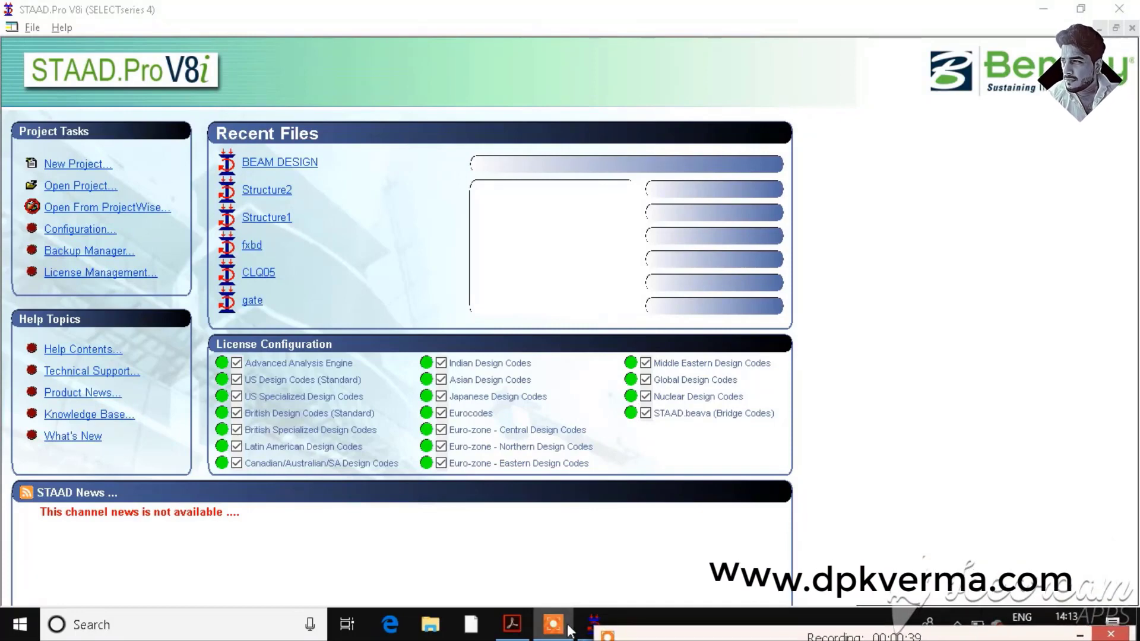
click(512, 623)
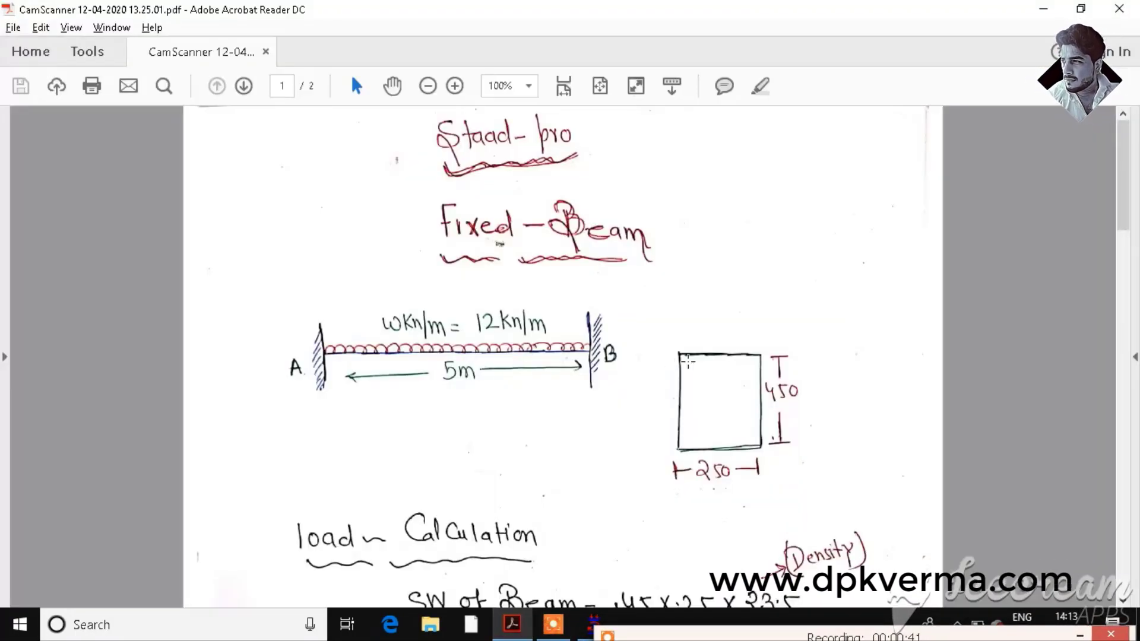
drag(1122, 232, 1121, 340)
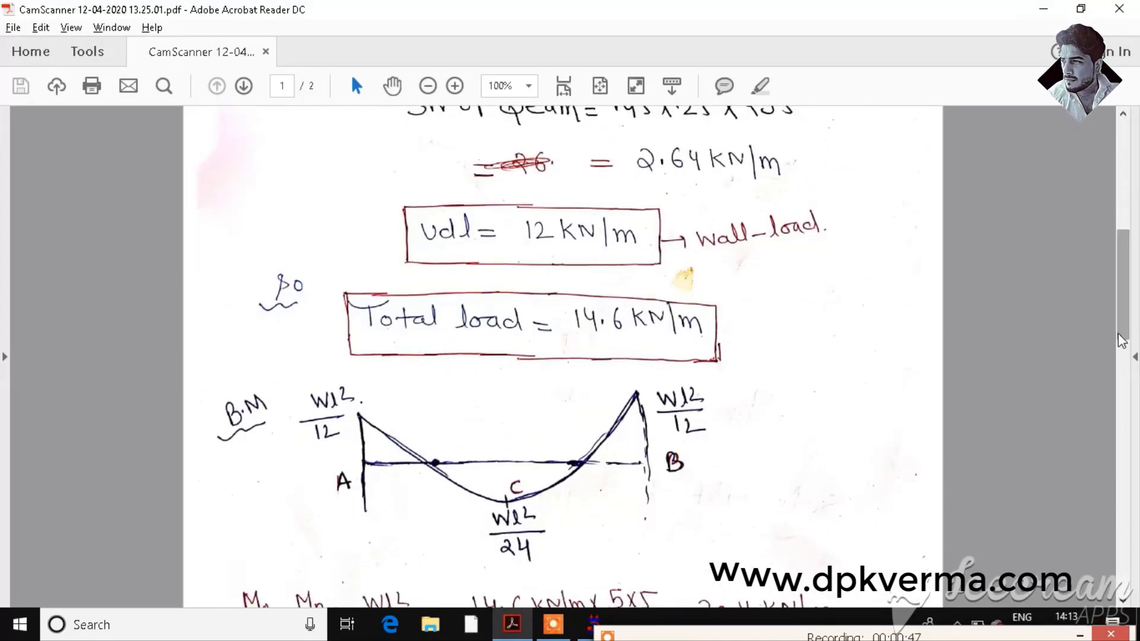
drag(1121, 340, 1122, 383)
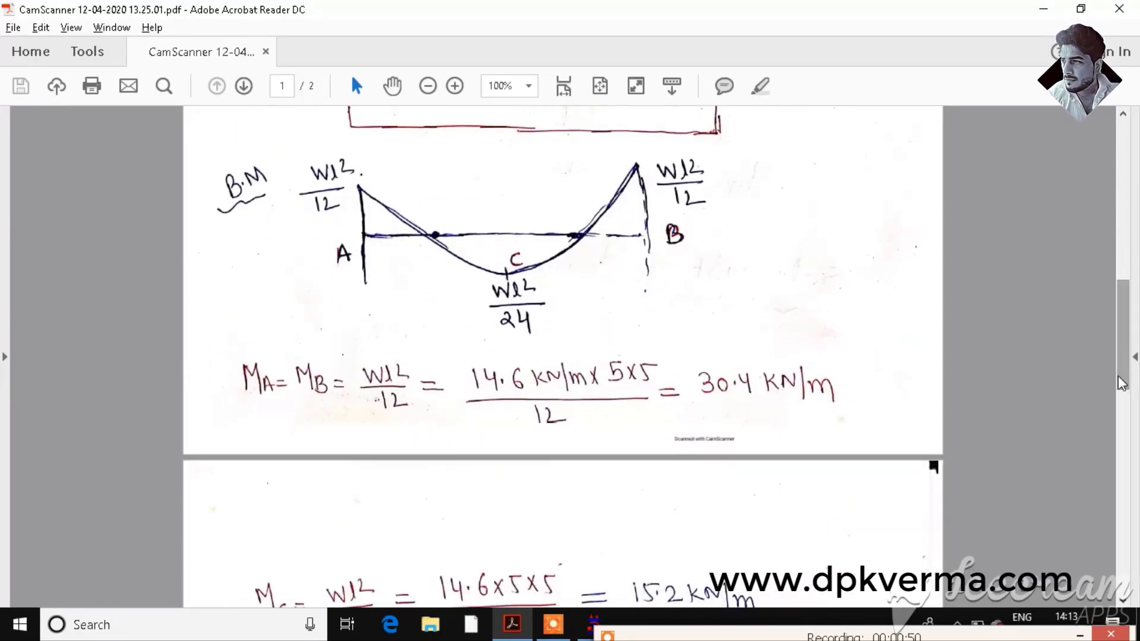
drag(1121, 383, 1121, 383)
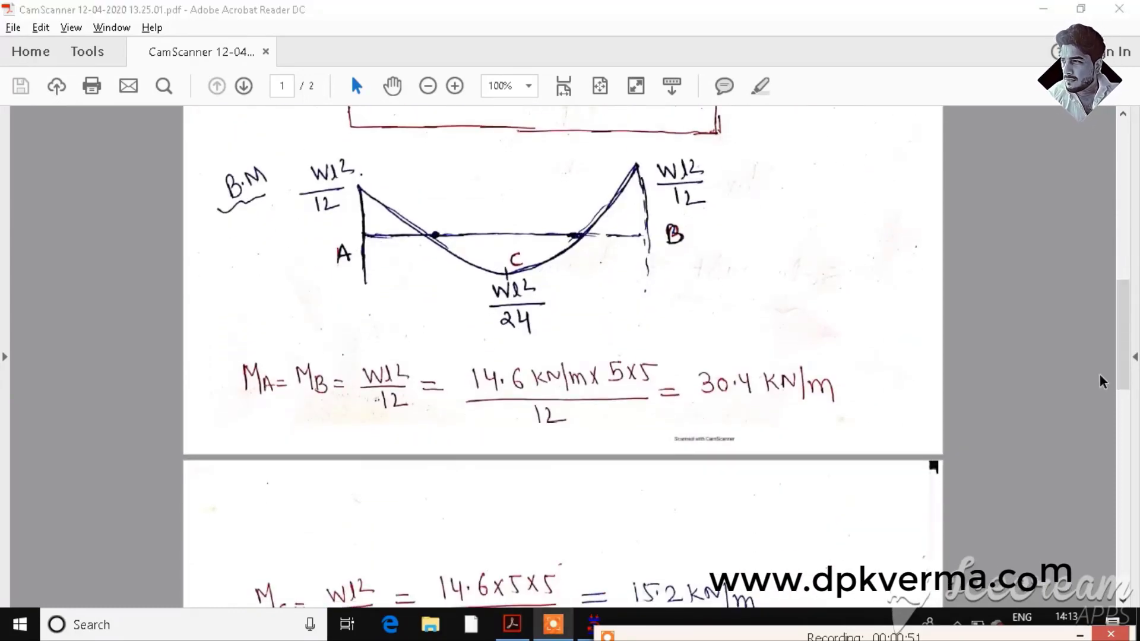
key(alt+Tab)
key(alt+Tab)
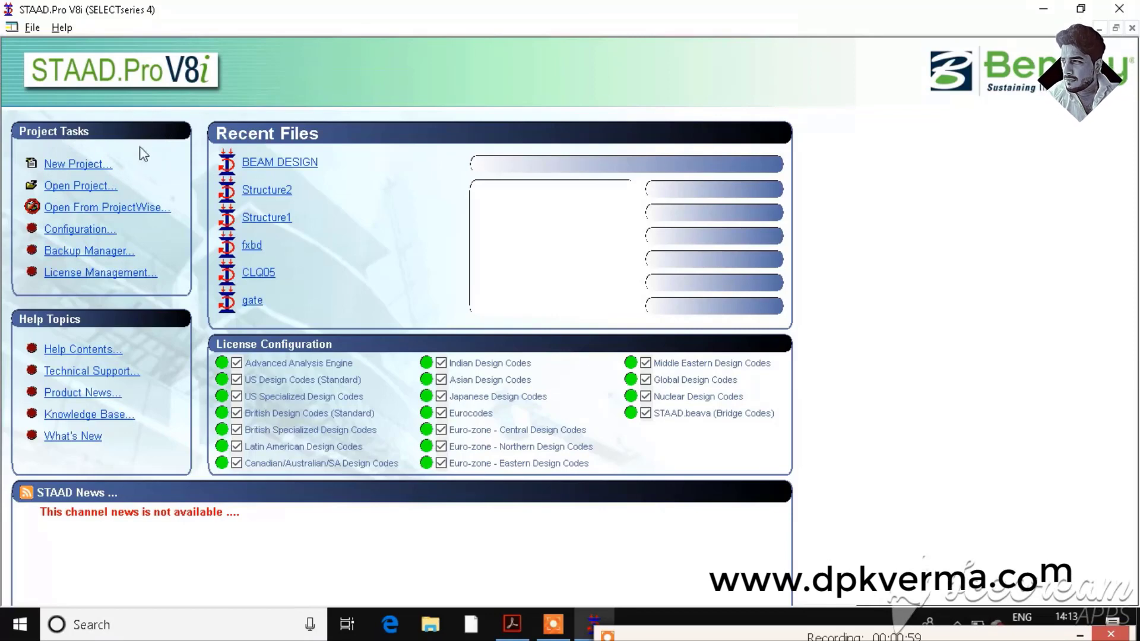
Create a new Space model named FIXED BEAM ANALYSIS in metres and kilonewtons
click(79, 166)
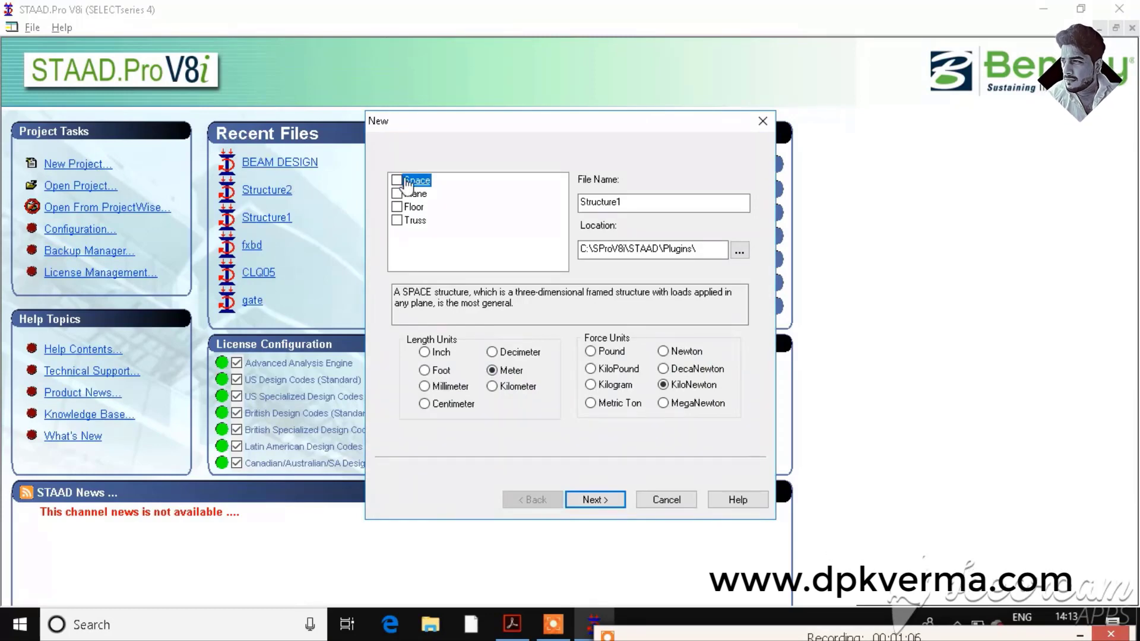
double_click(648, 201)
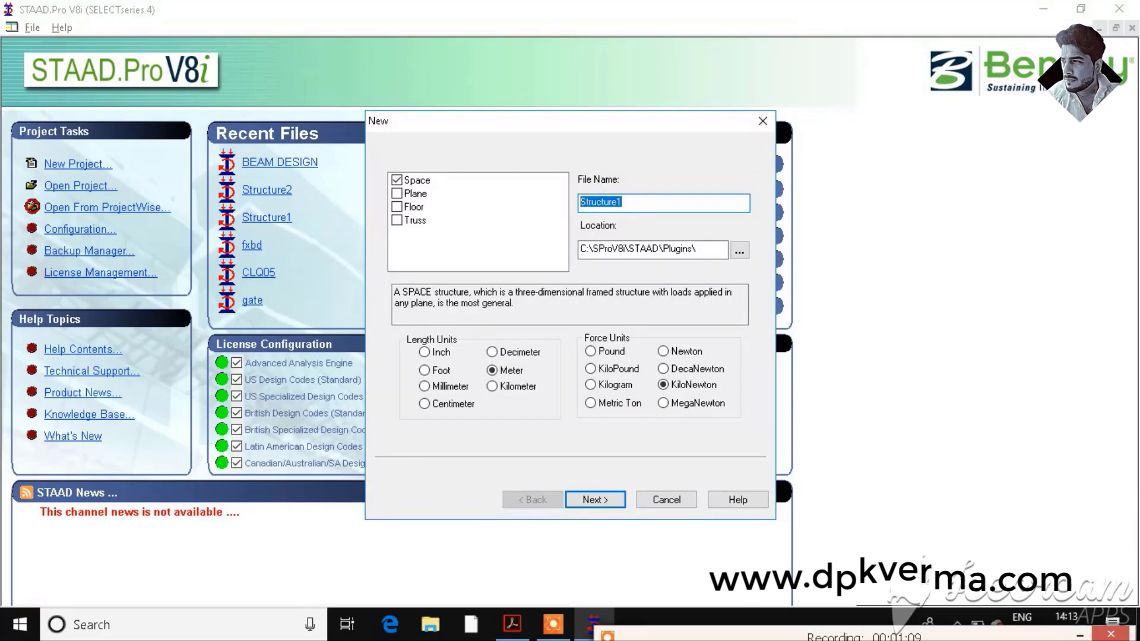
text(FIXED )
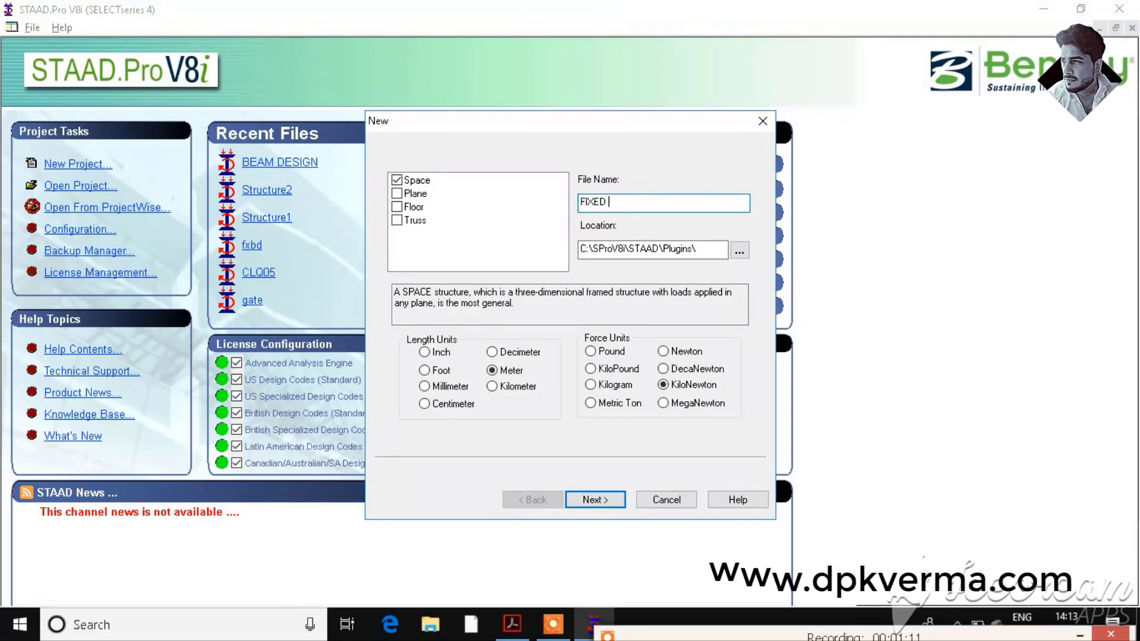
text(BEAM )
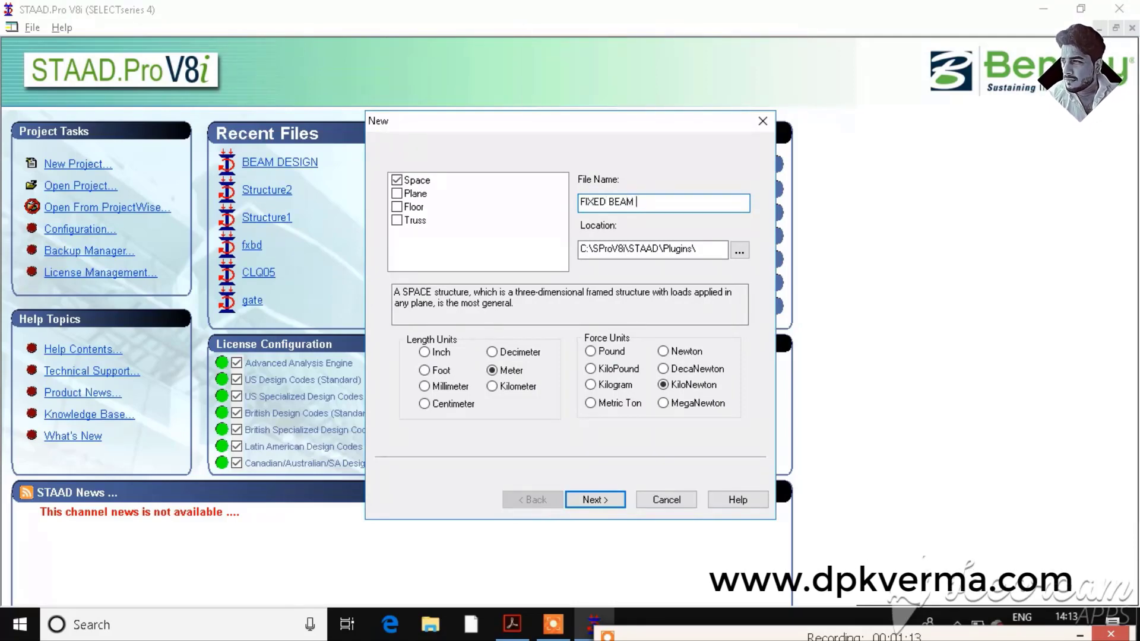
text(ANALYSIS)
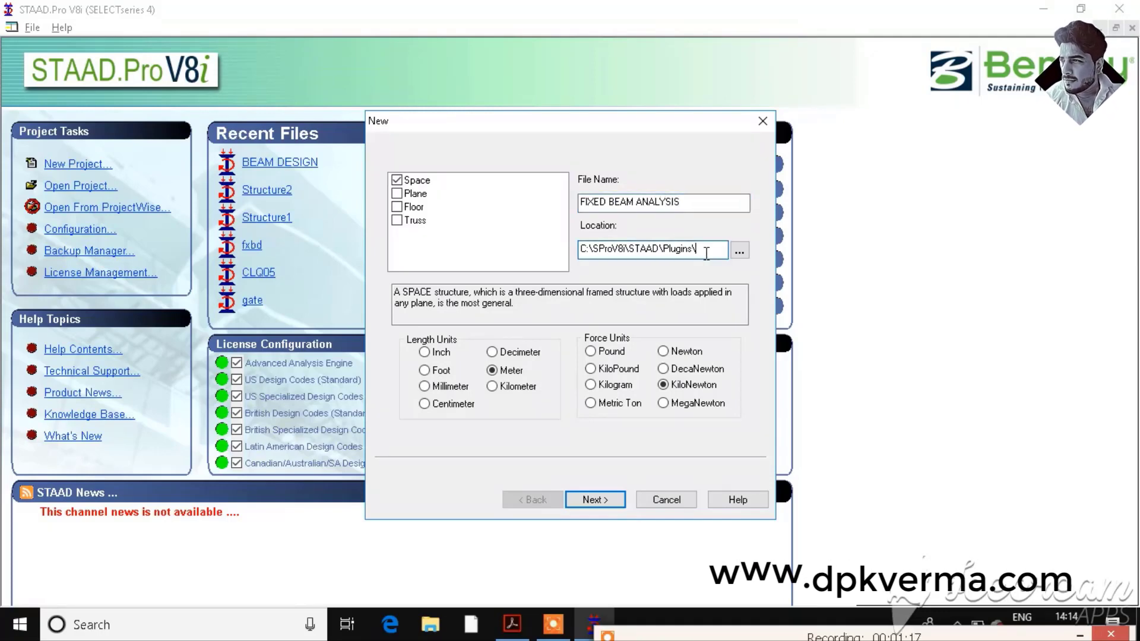
double_click(721, 250)
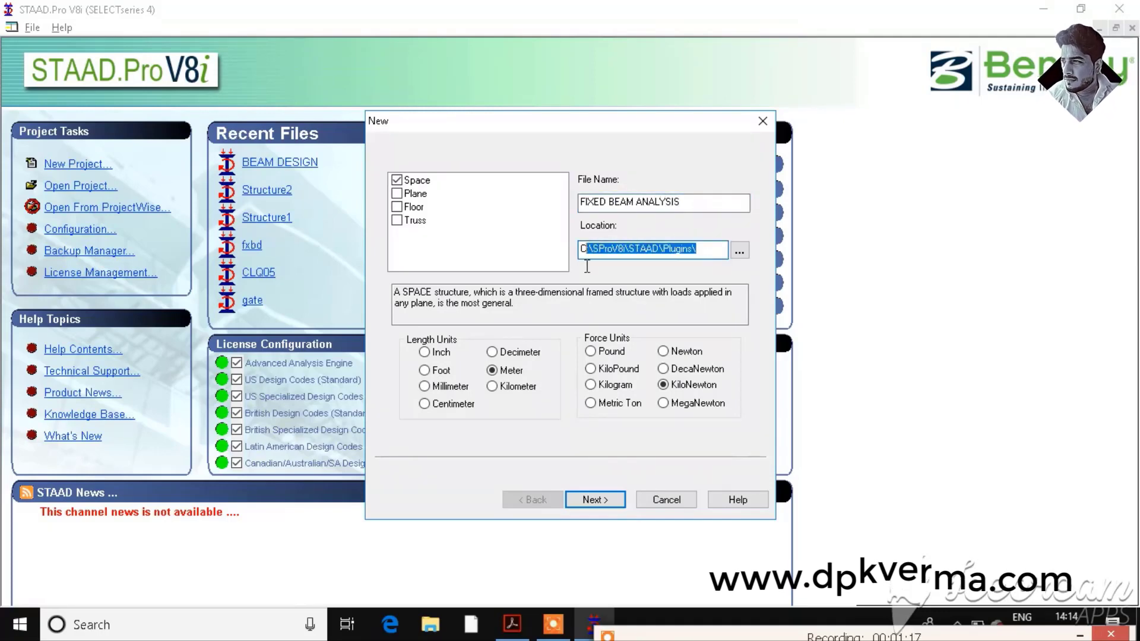
key(shift+Left)
key(shift+Left)
key(shift+Left)
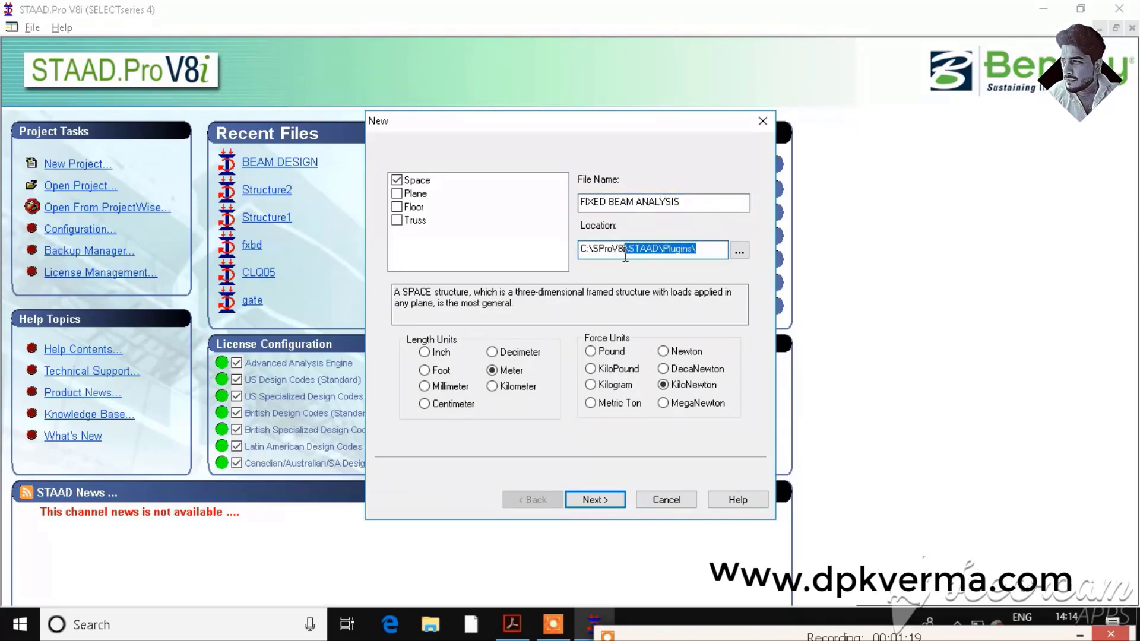
key(shift+Left)
key(shift+Left)
key(shift+Left)
drag(704, 252, 643, 251)
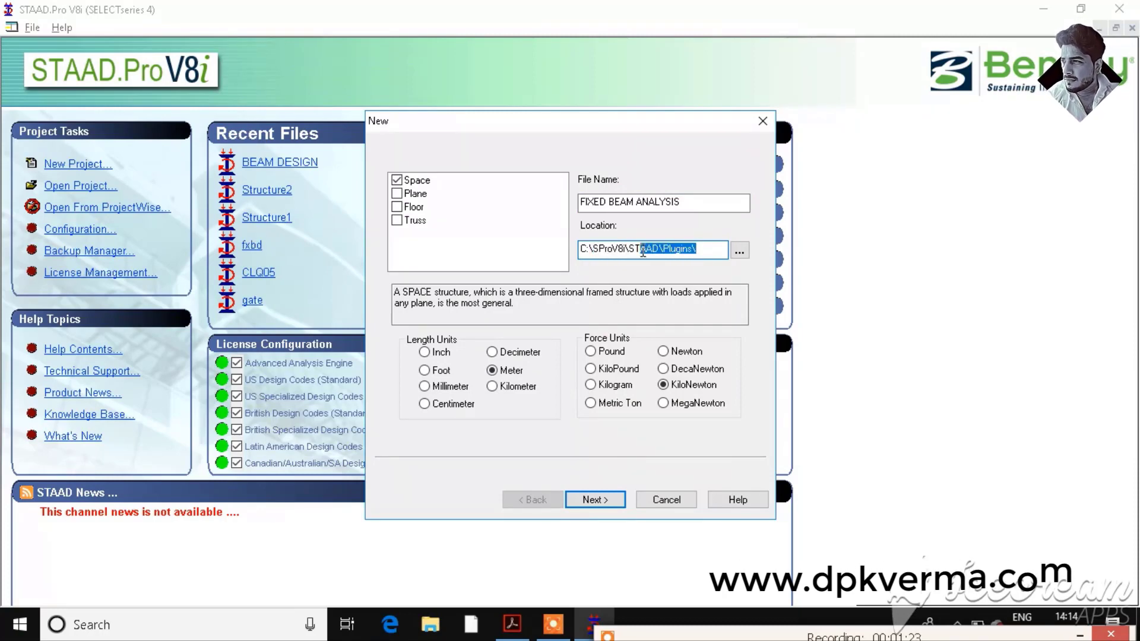
drag(705, 251, 646, 251)
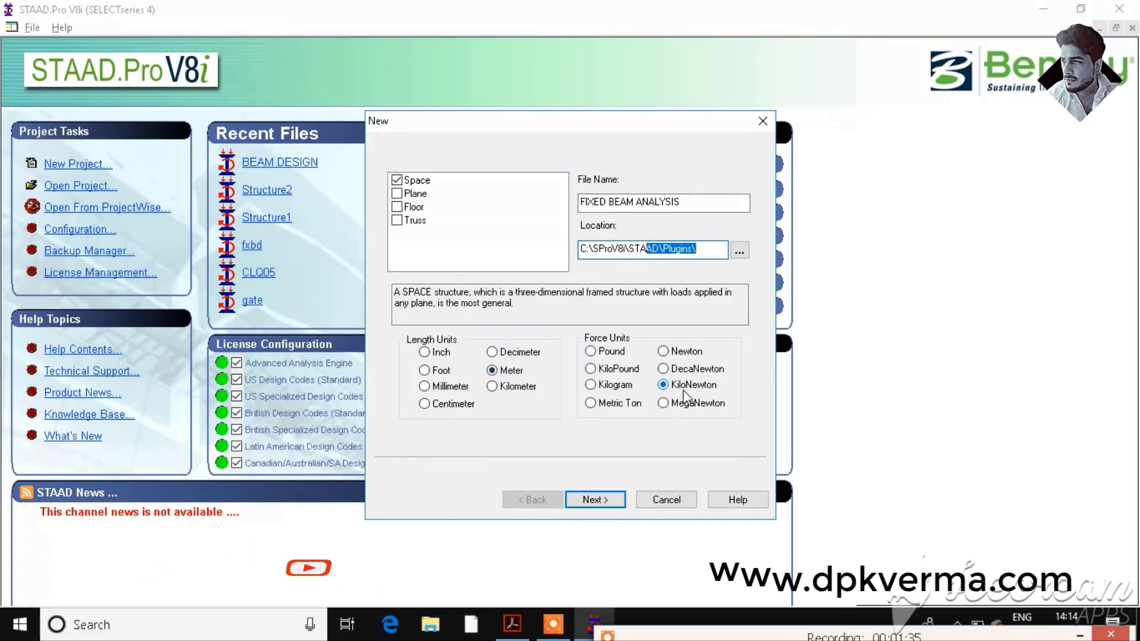
click(616, 501)
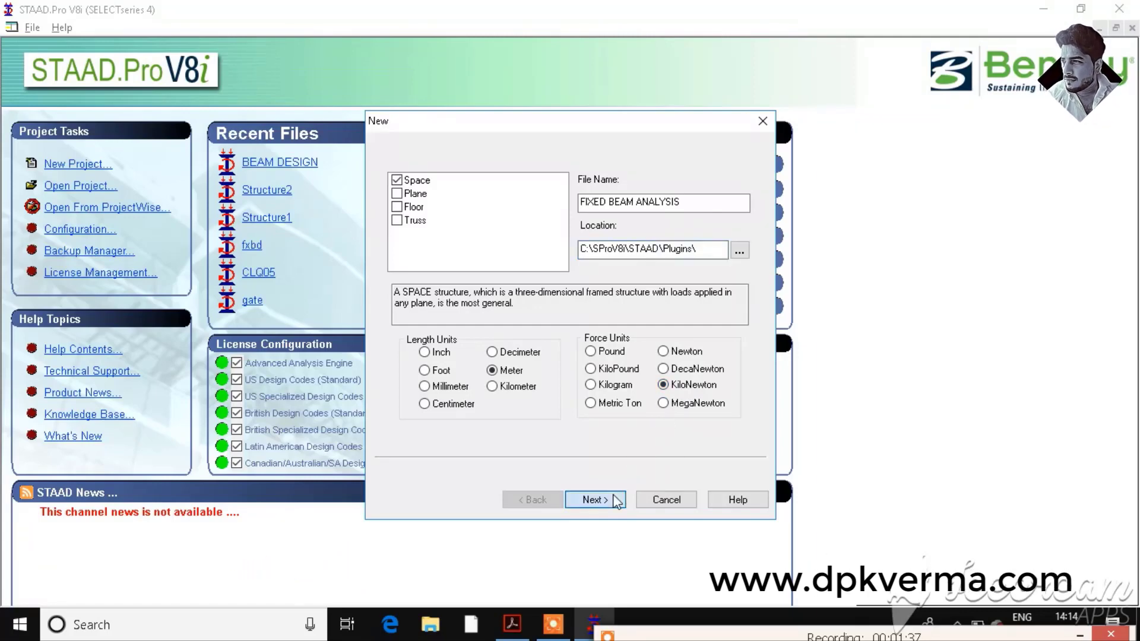
click(616, 502)
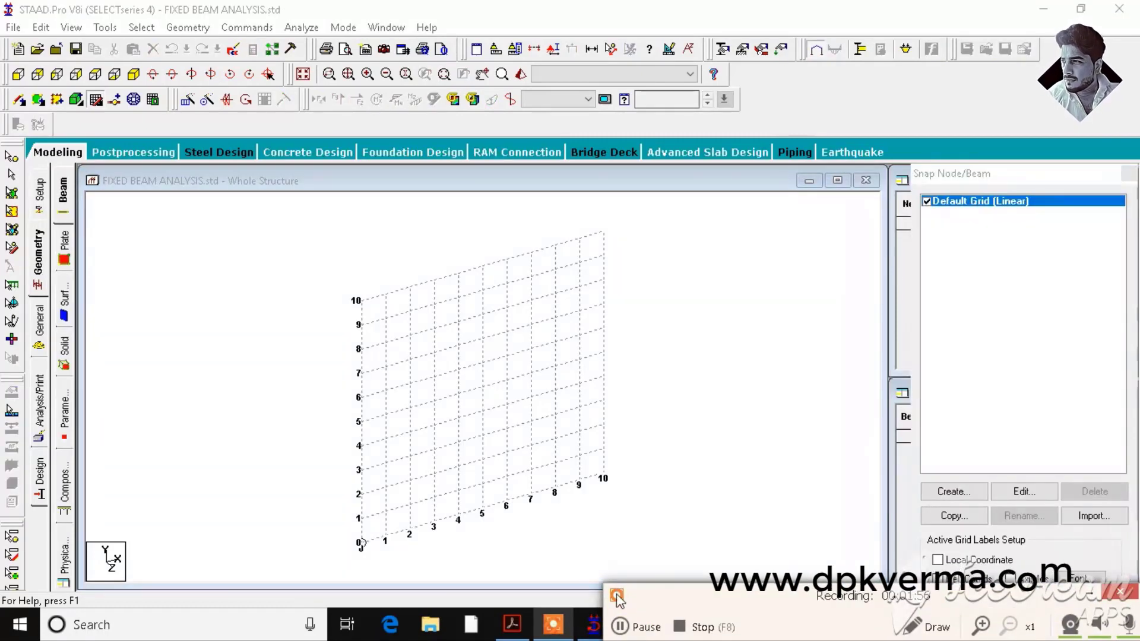
Draw a single 5 m beam from the origin to grid point 5
click(621, 620)
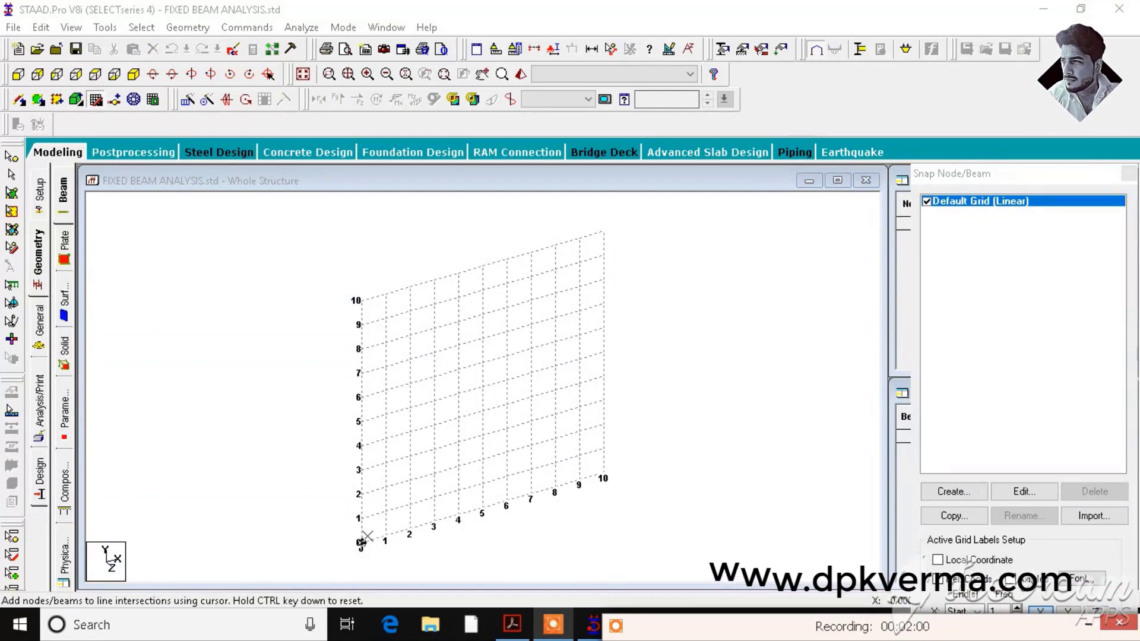
click(363, 540)
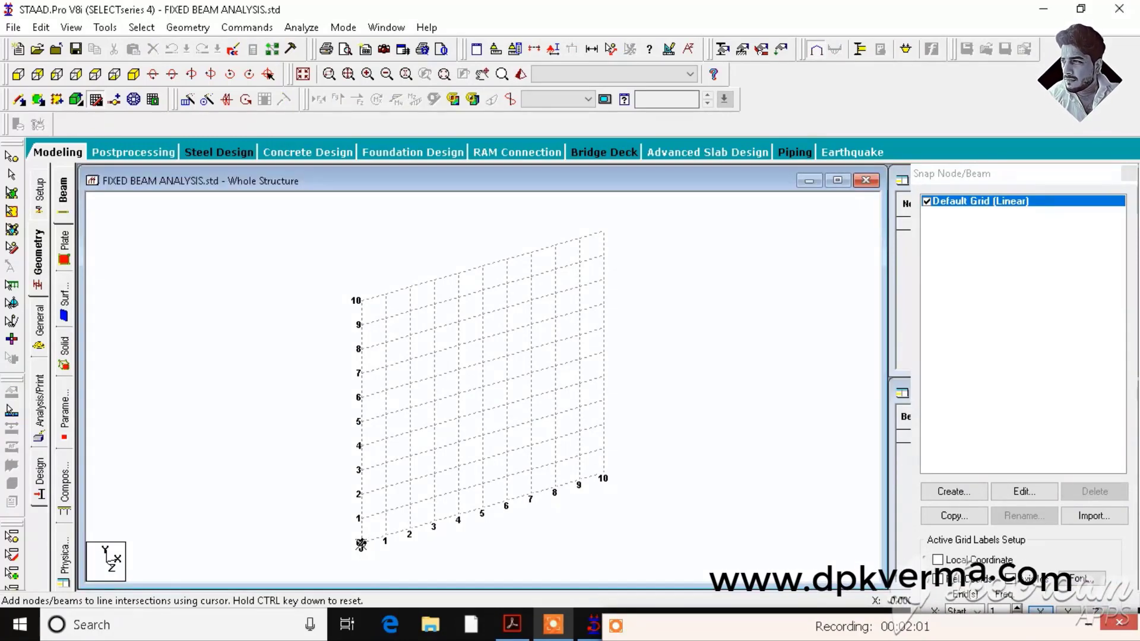
click(483, 509)
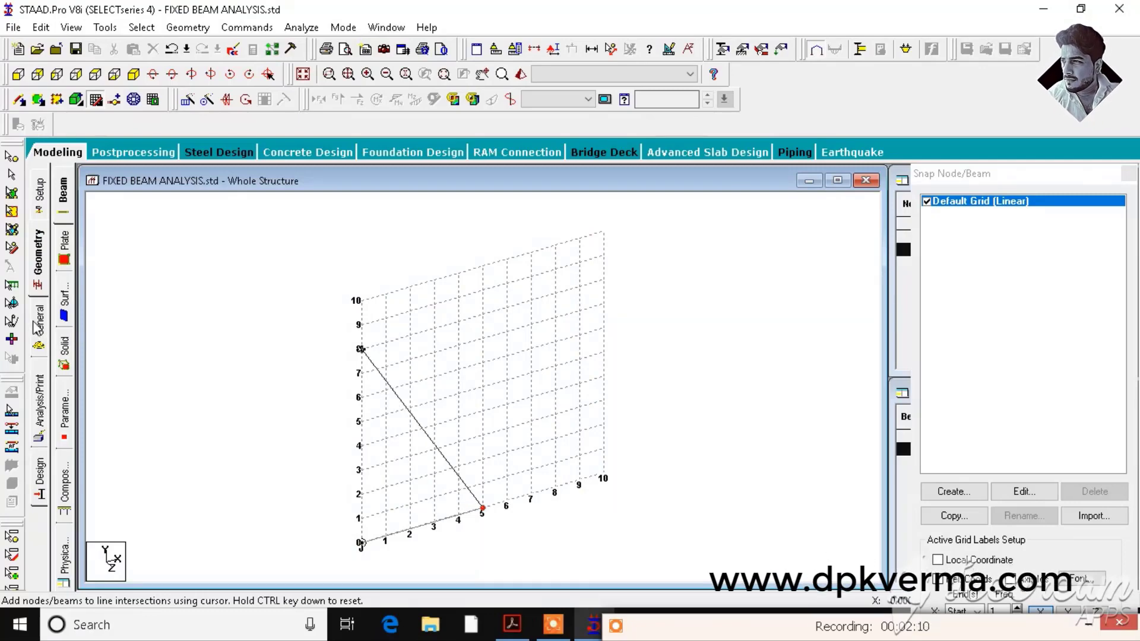
click(37, 324)
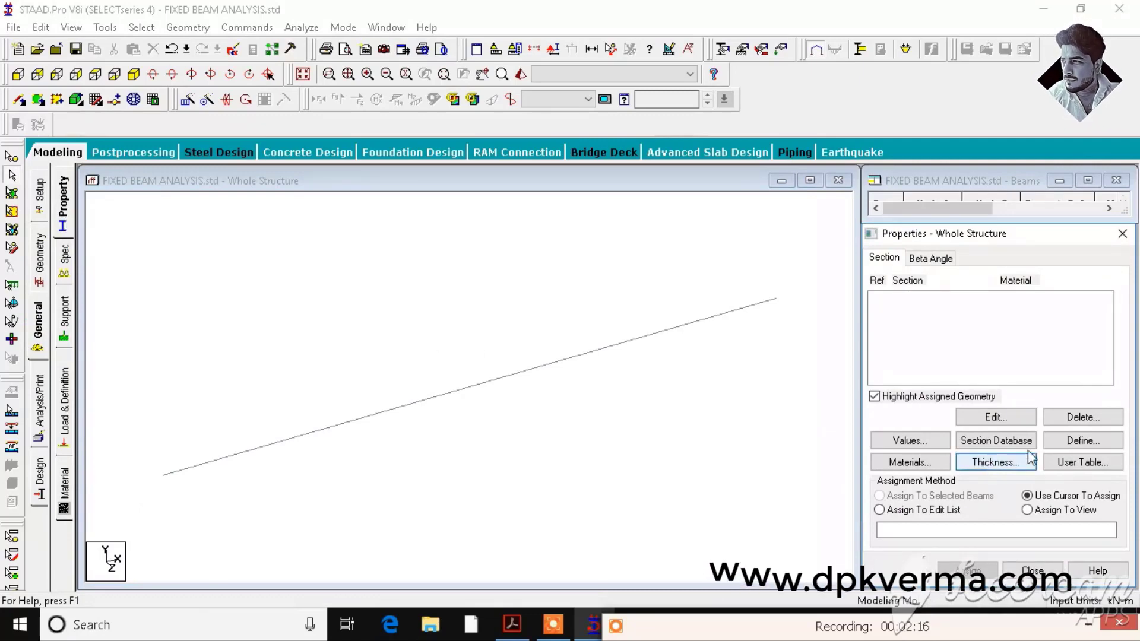
Define a rectangular concrete section with YD 0.45 m and ZD 0.25 m
click(1077, 444)
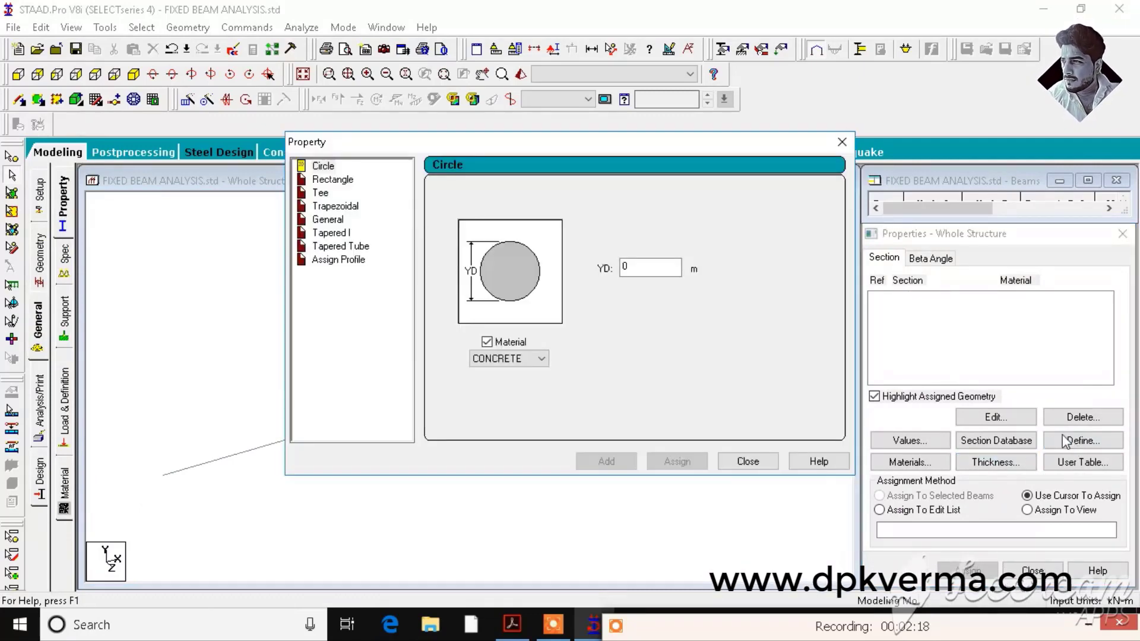
click(343, 181)
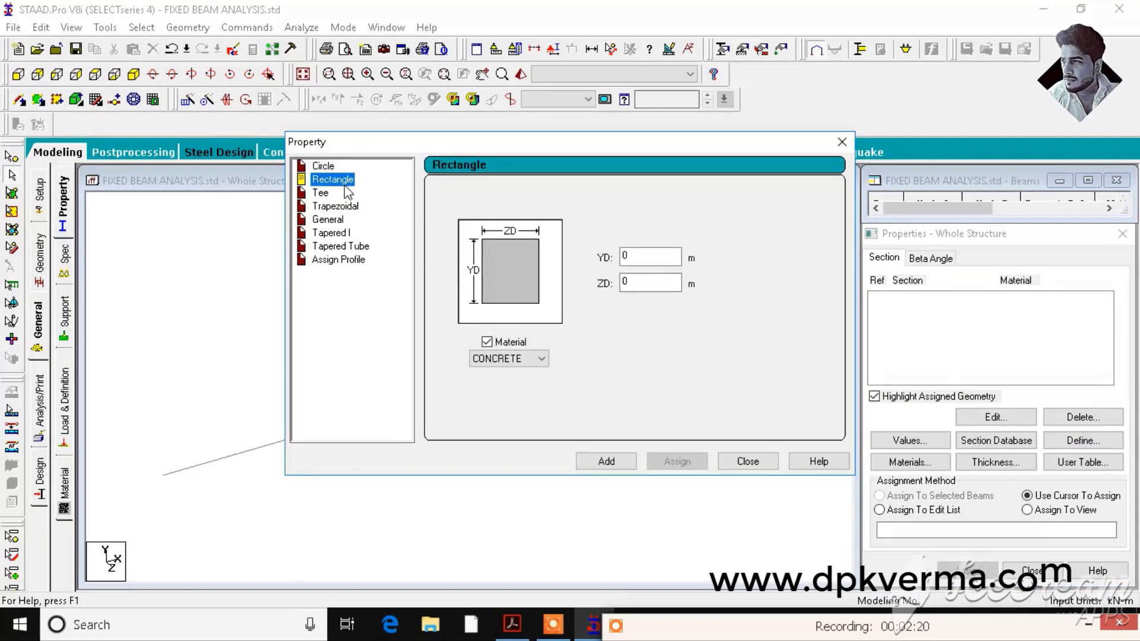
double_click(650, 256)
text(.45)
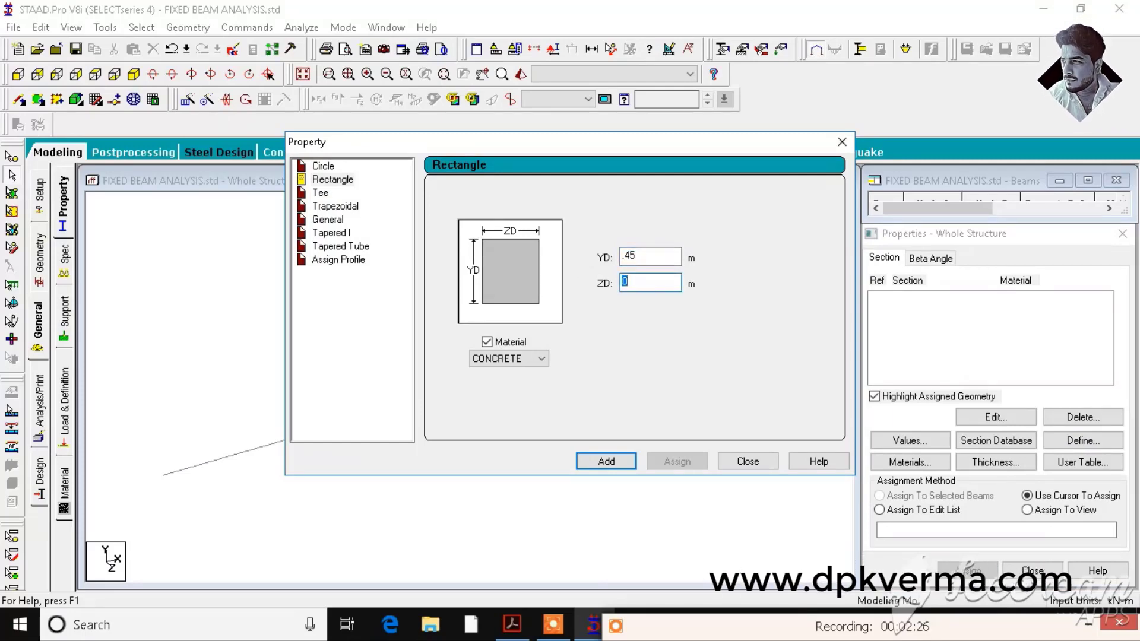
text(25)
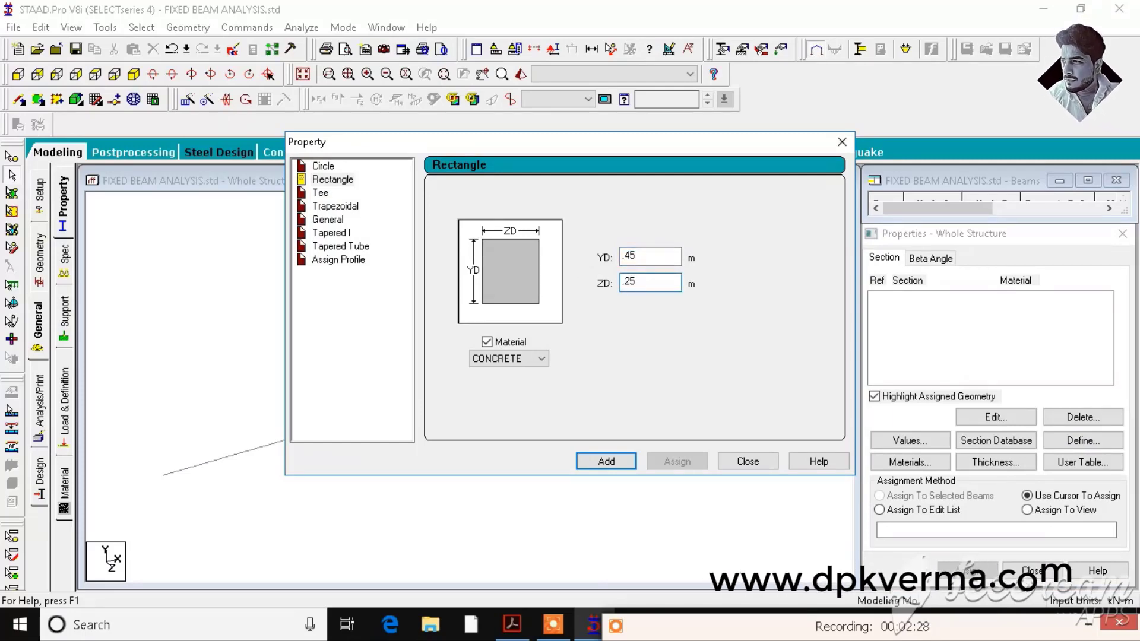
click(616, 458)
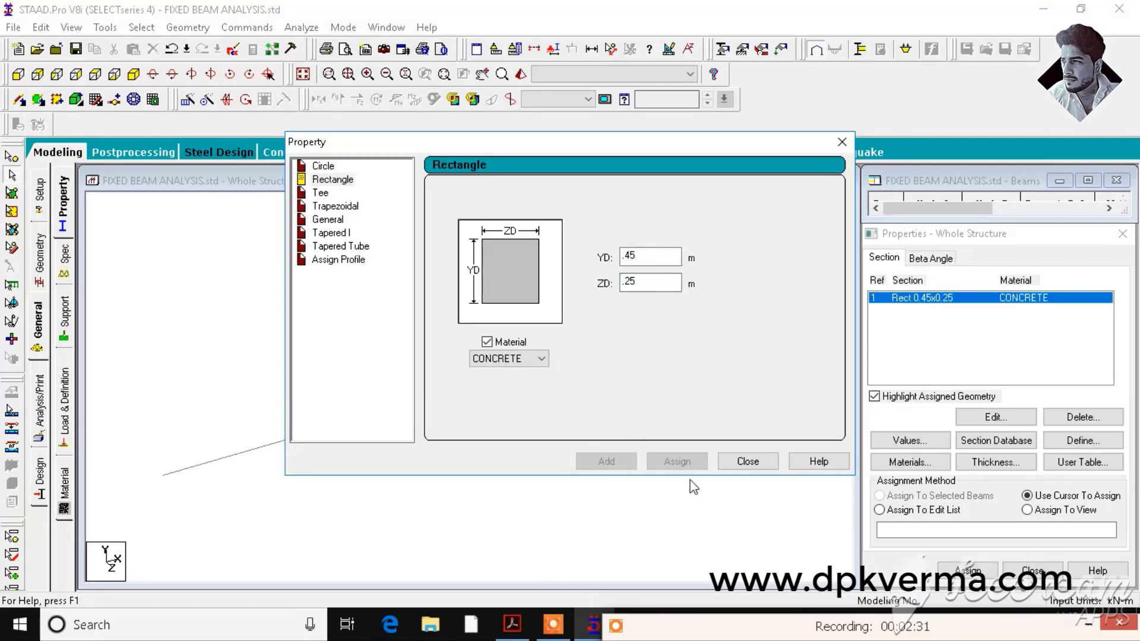
click(736, 464)
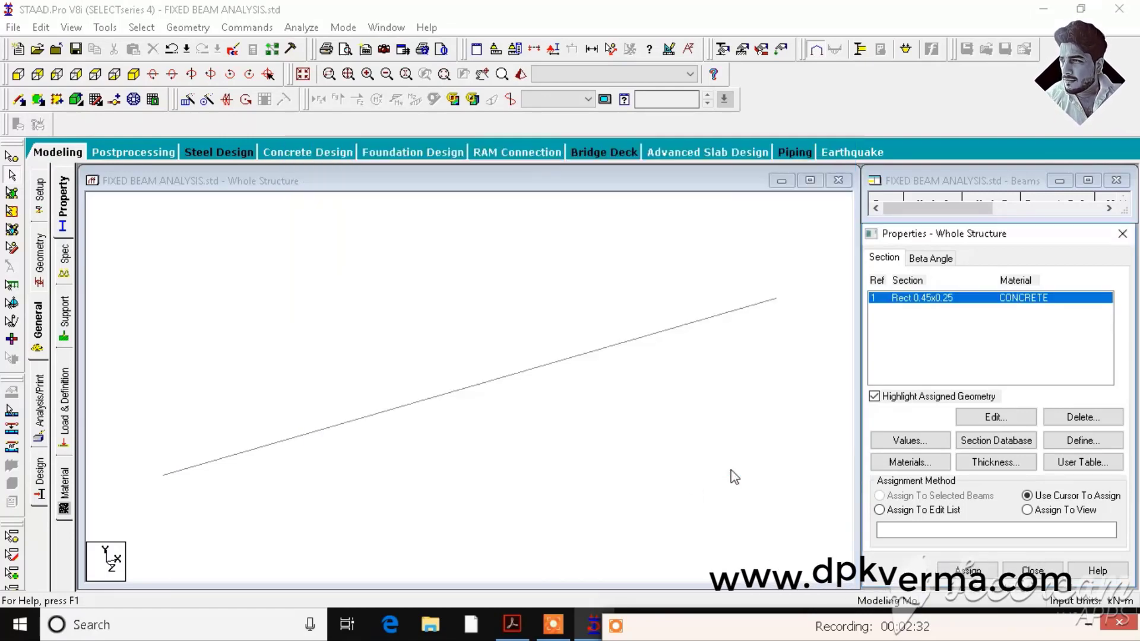
Assign the Rect 0.45x0.25 section to the beam in view
click(1029, 510)
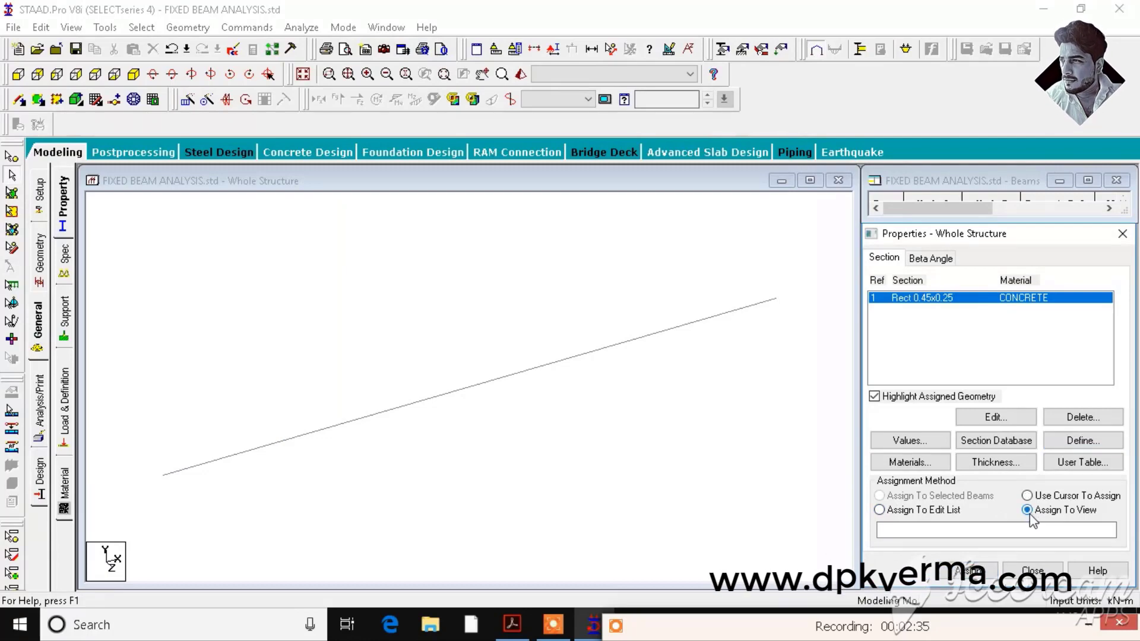
click(981, 564)
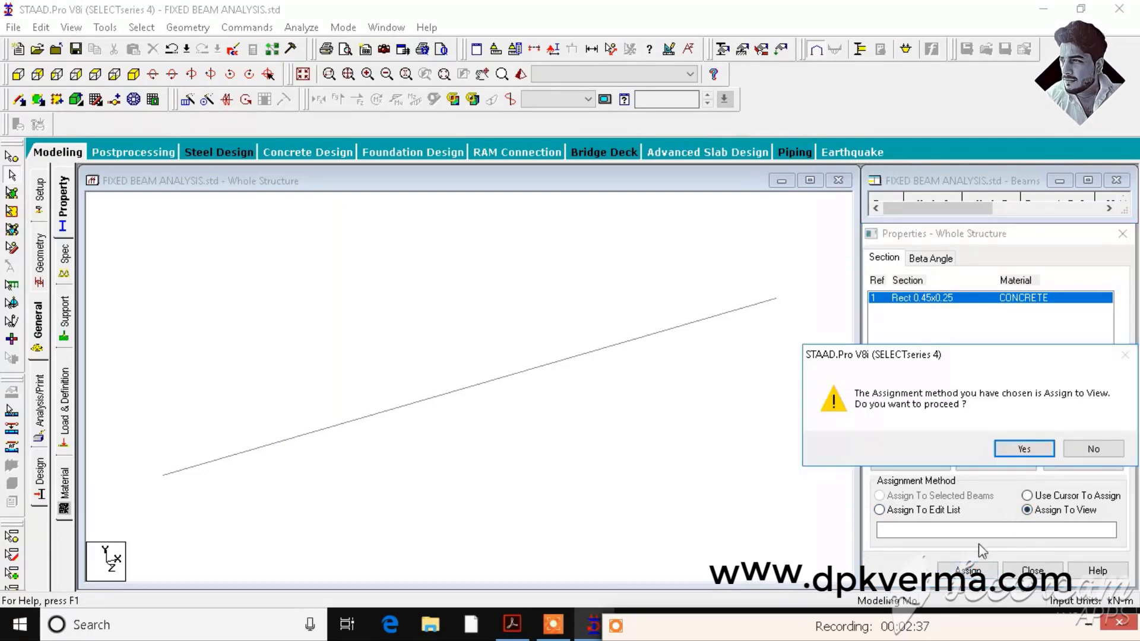
click(1015, 451)
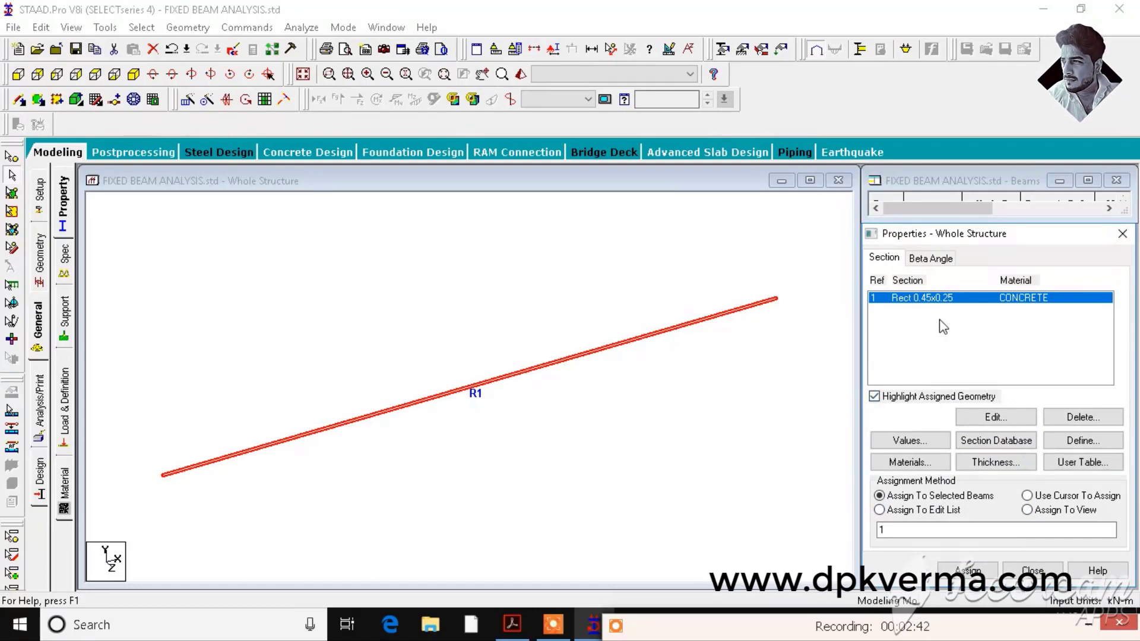
click(701, 326)
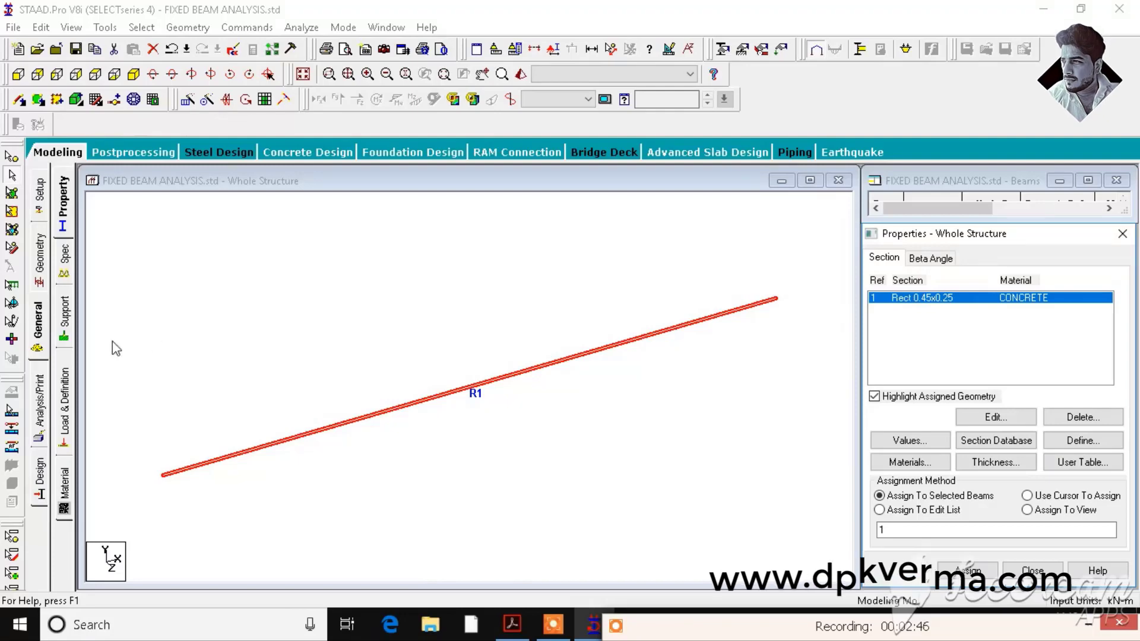
click(66, 317)
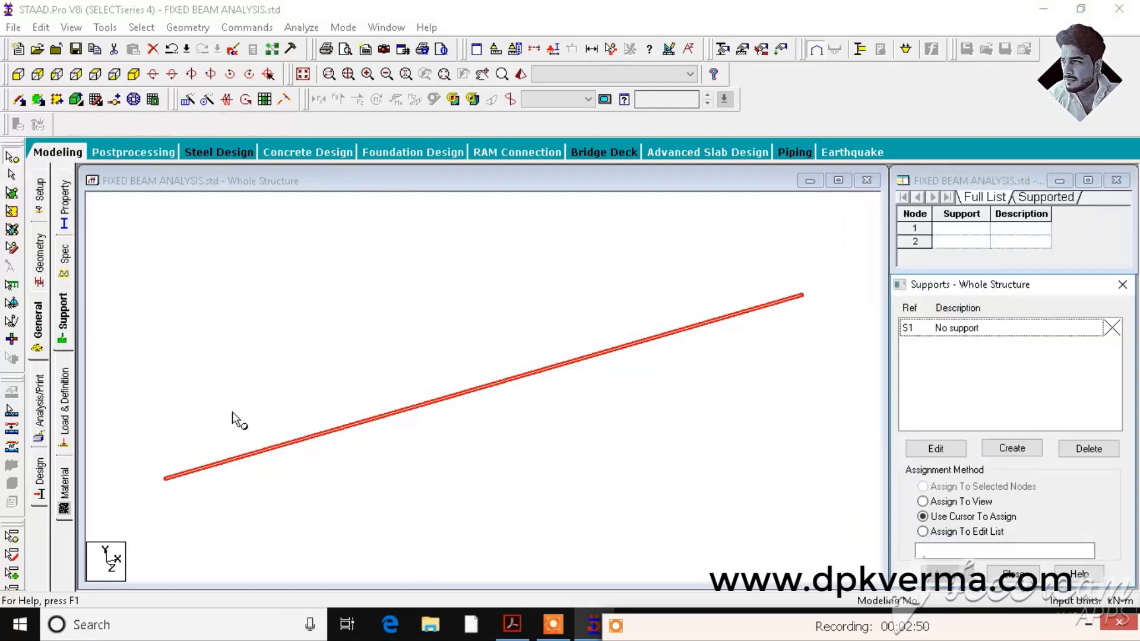
Recheck the notes' fixed-end sketch and 450 × 250 section, then return to STAAD
click(513, 625)
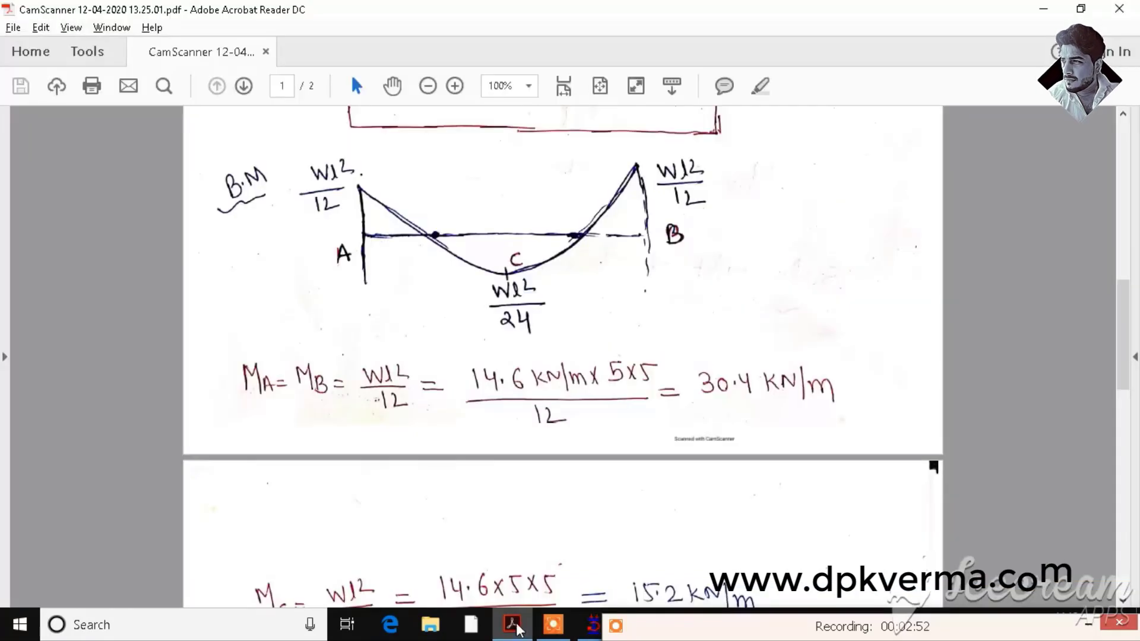
scroll(1132, 280, up, 10)
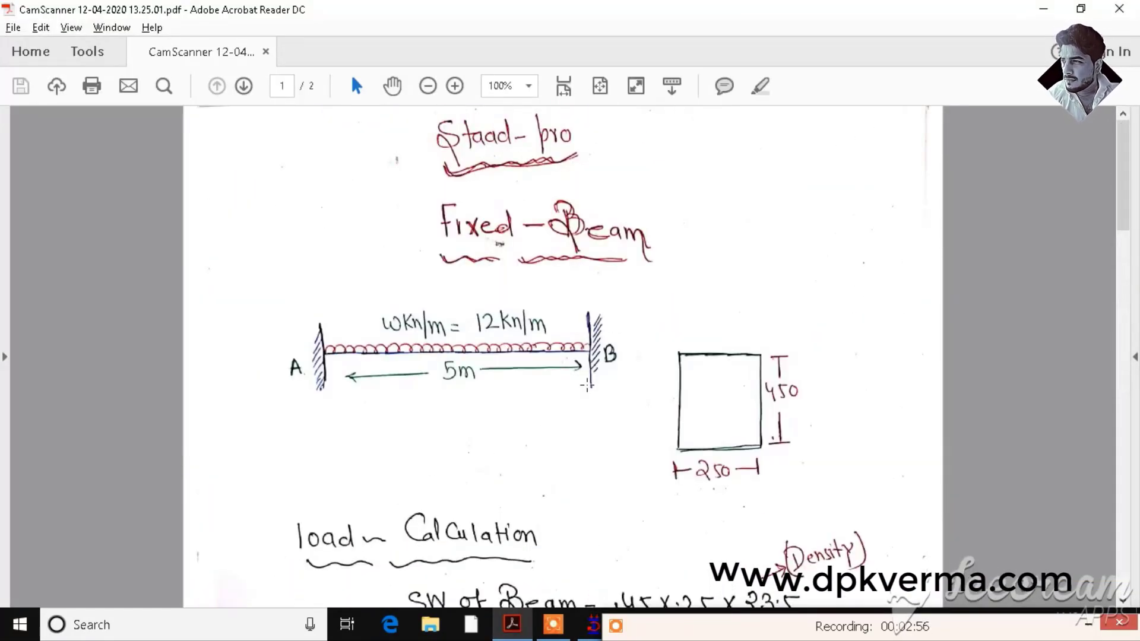
click(594, 624)
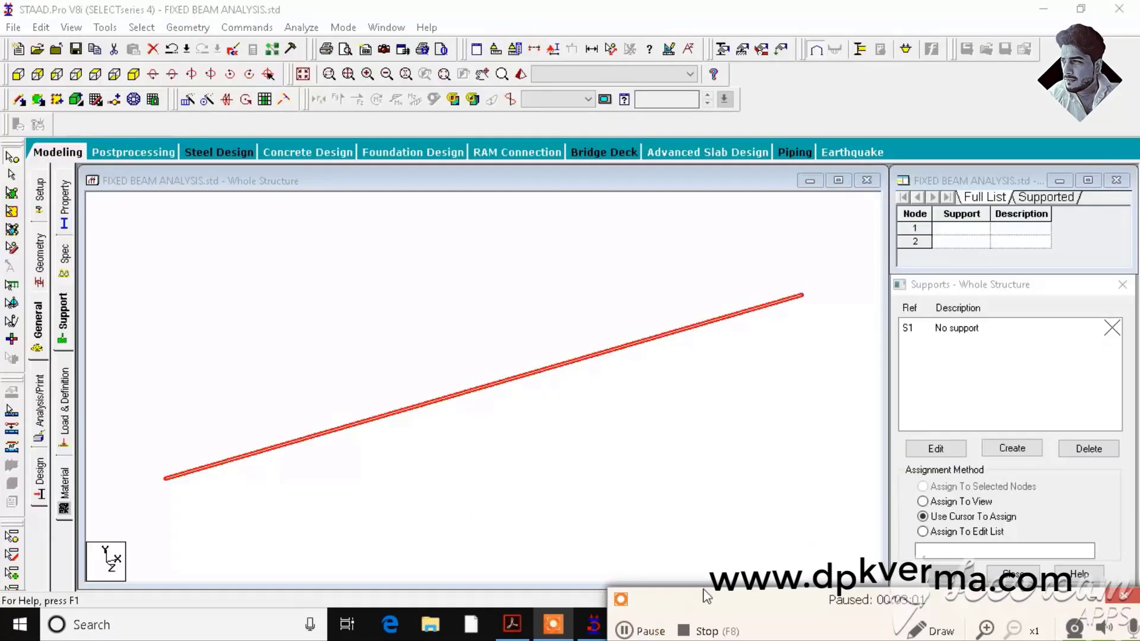
Create fixed support S2 and assign it to beam end nodes 1 and 2
click(1010, 450)
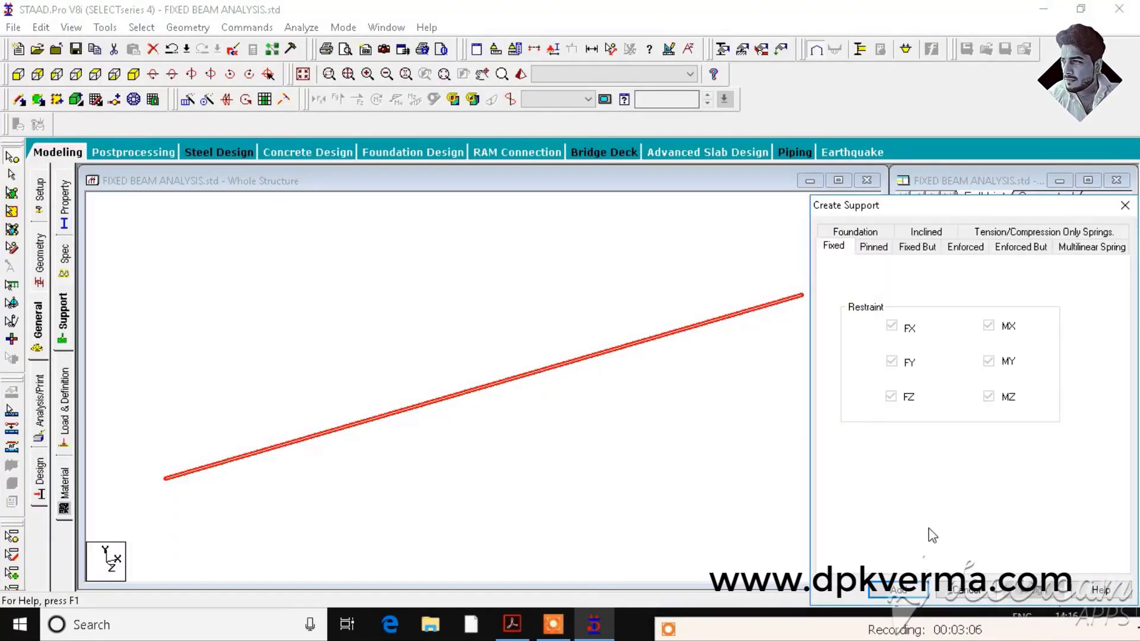
click(914, 589)
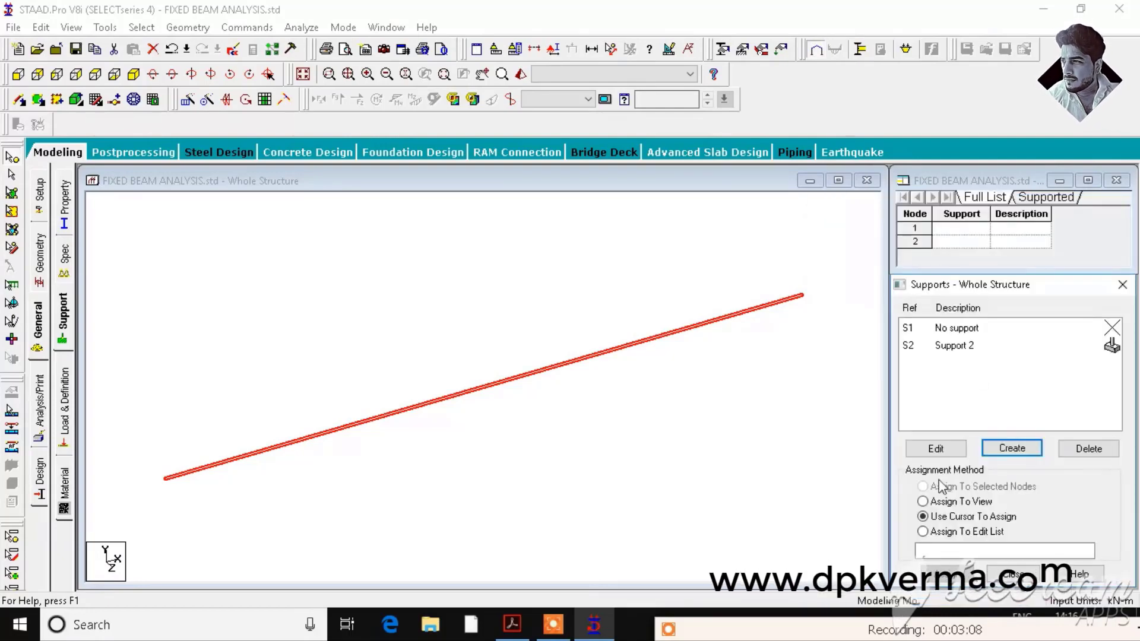
click(972, 349)
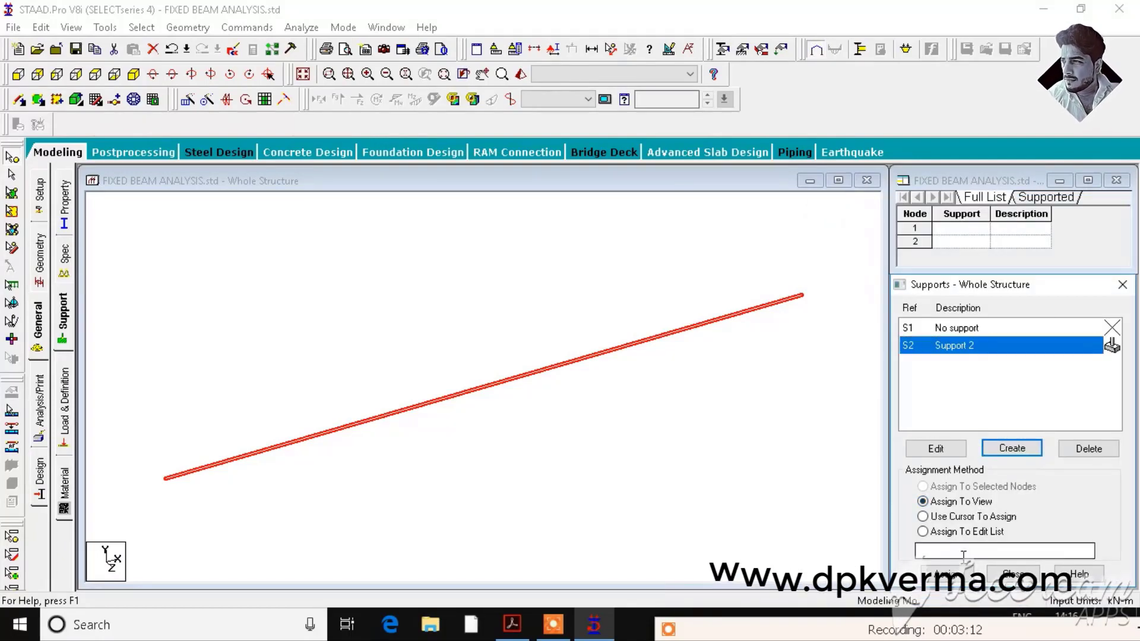
click(945, 575)
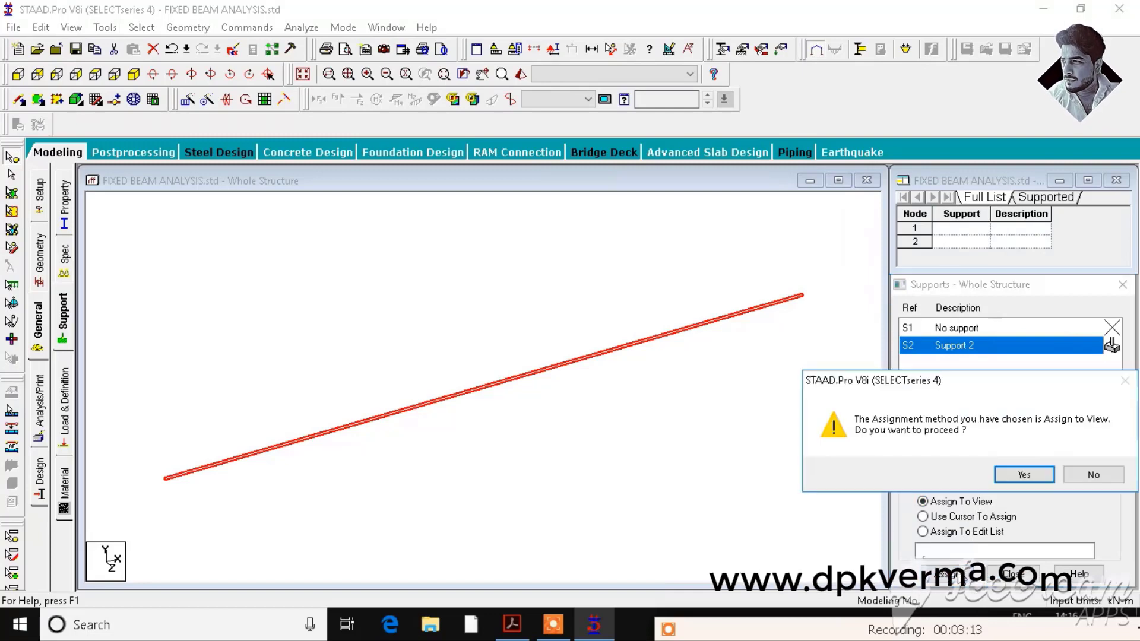
click(1024, 475)
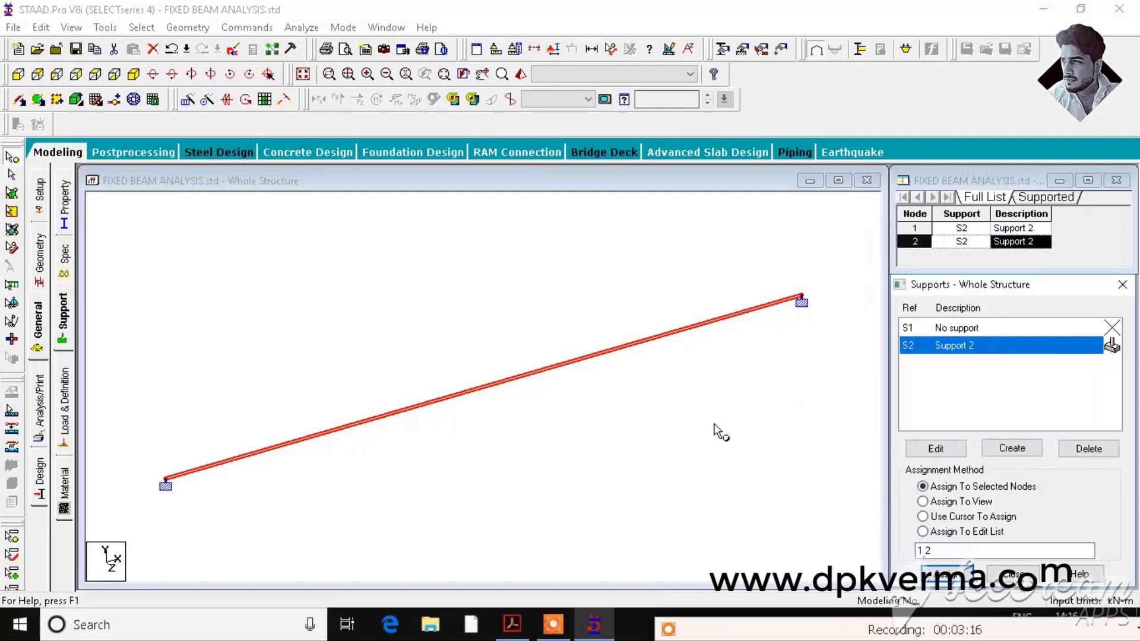
click(64, 409)
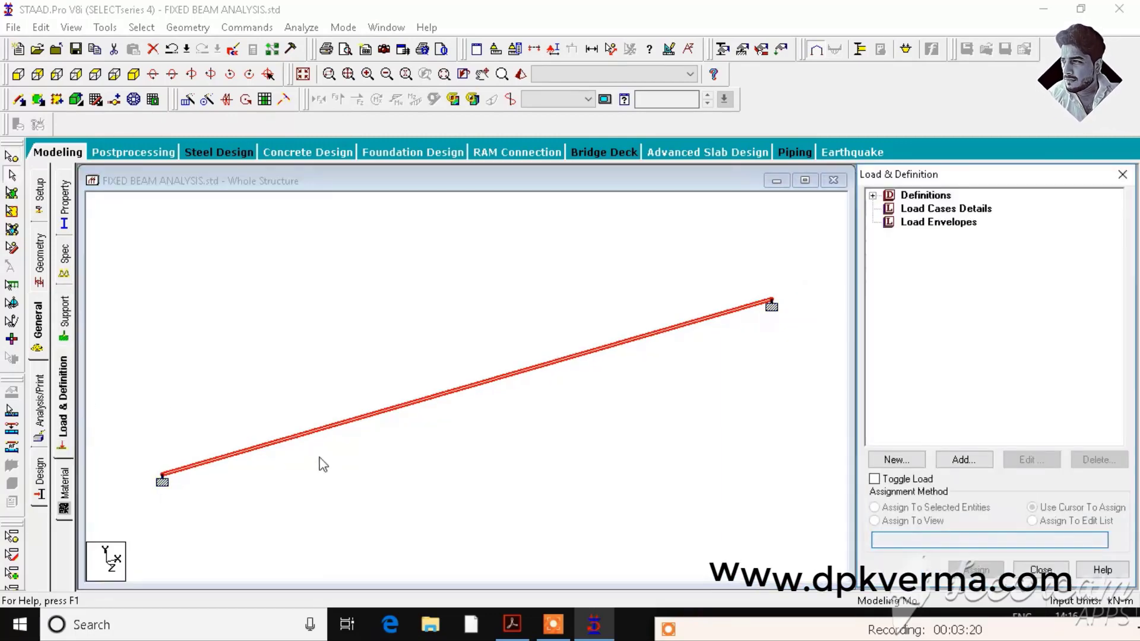
Add primary load case 1 of Dead loading type titled DEAD LOAD
click(987, 211)
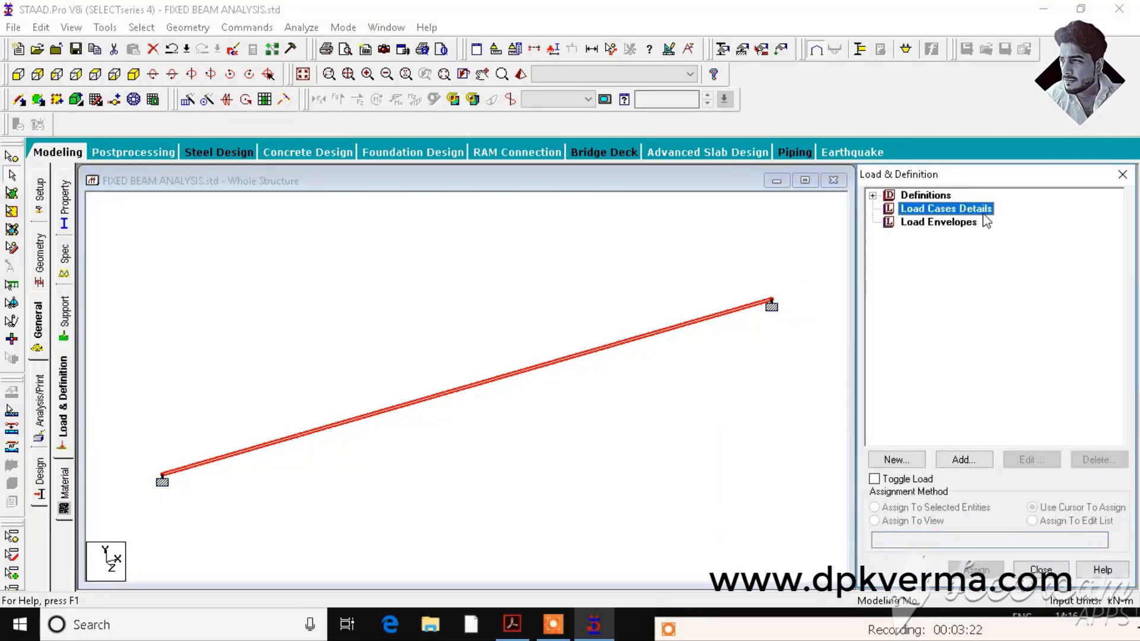
click(962, 460)
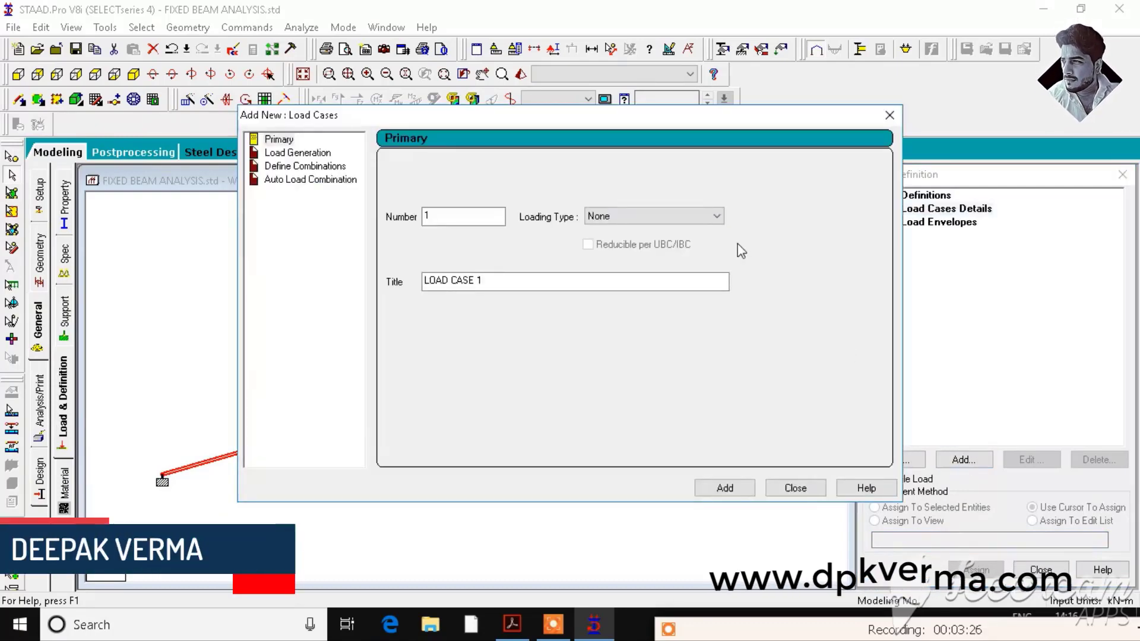
click(715, 216)
click(666, 236)
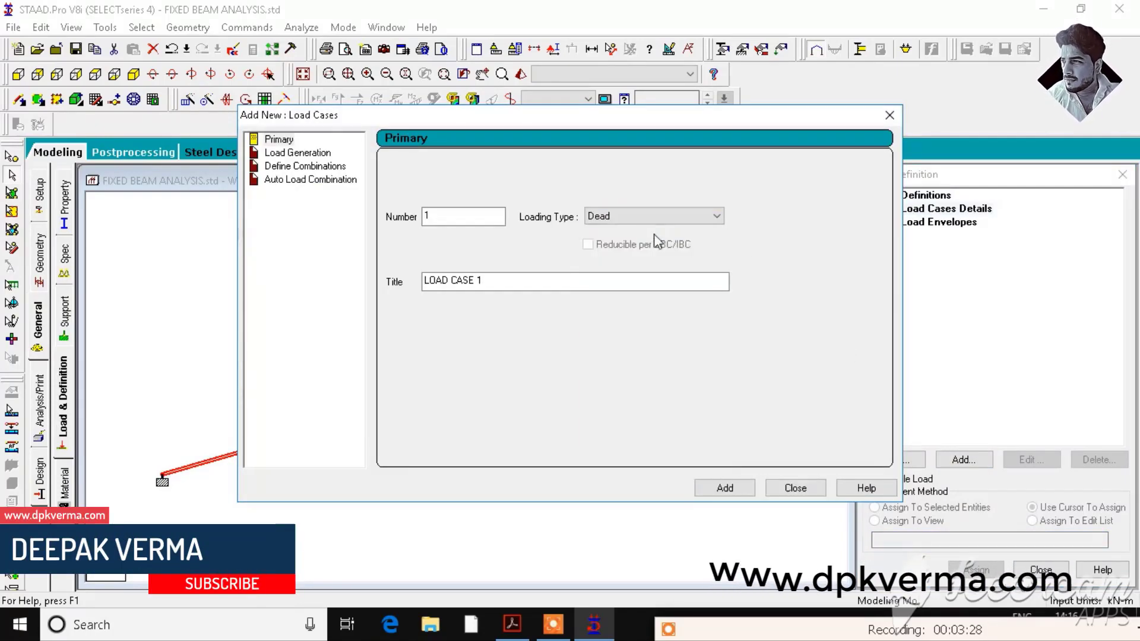
drag(483, 281, 394, 282)
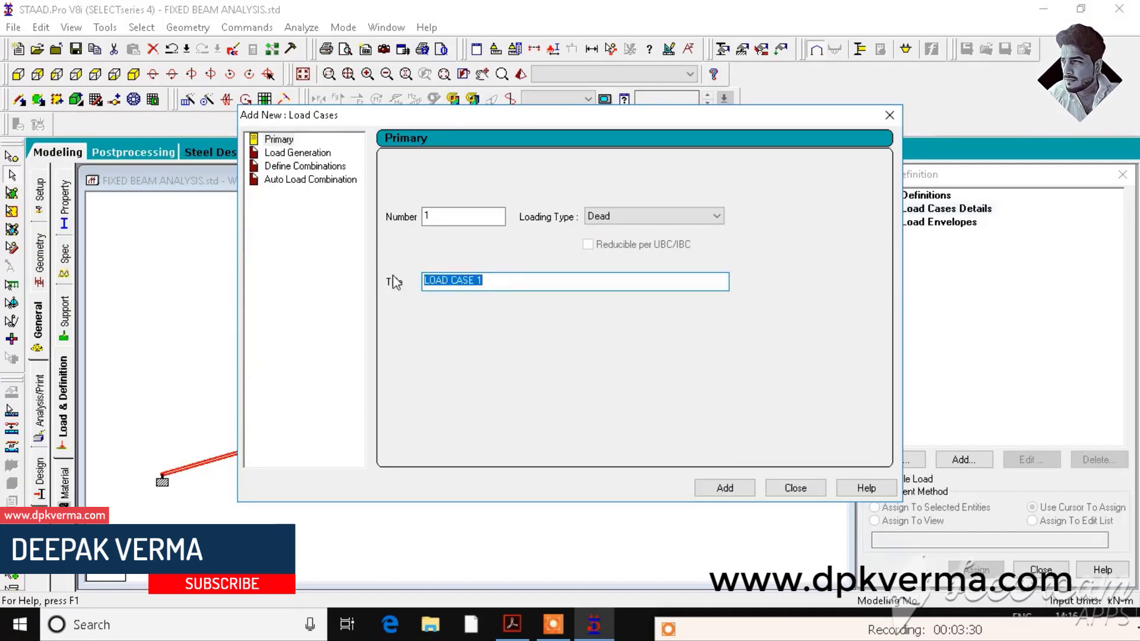
key(Caps_Lock)
text(dl)
key(BackSpace)
key(BackSpace)
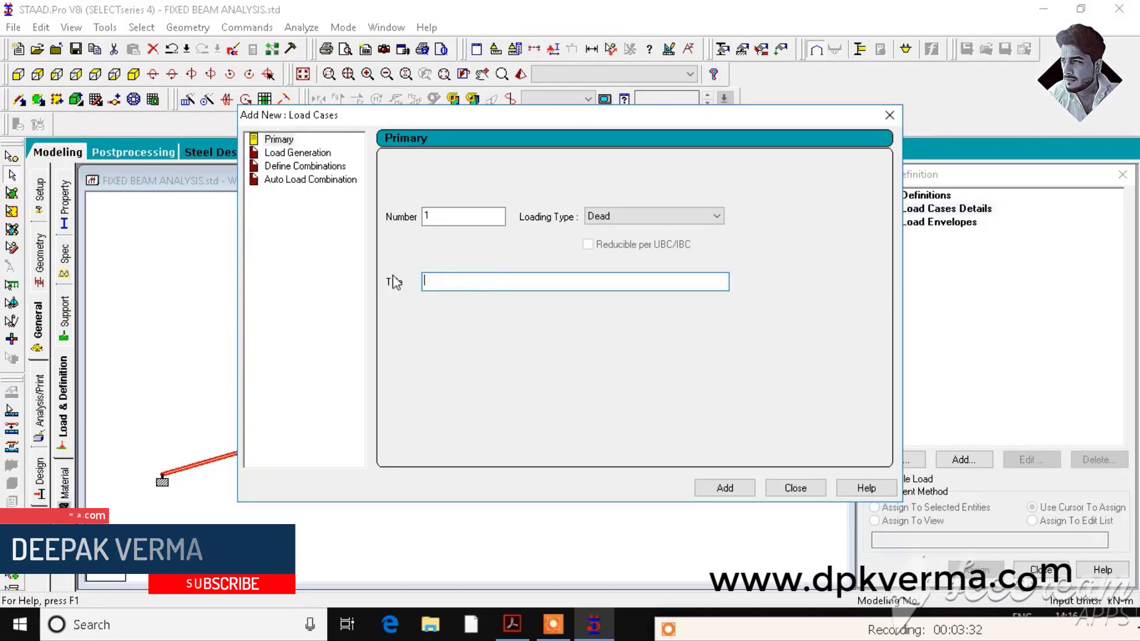
key(Caps_Lock)
text(DEAD)
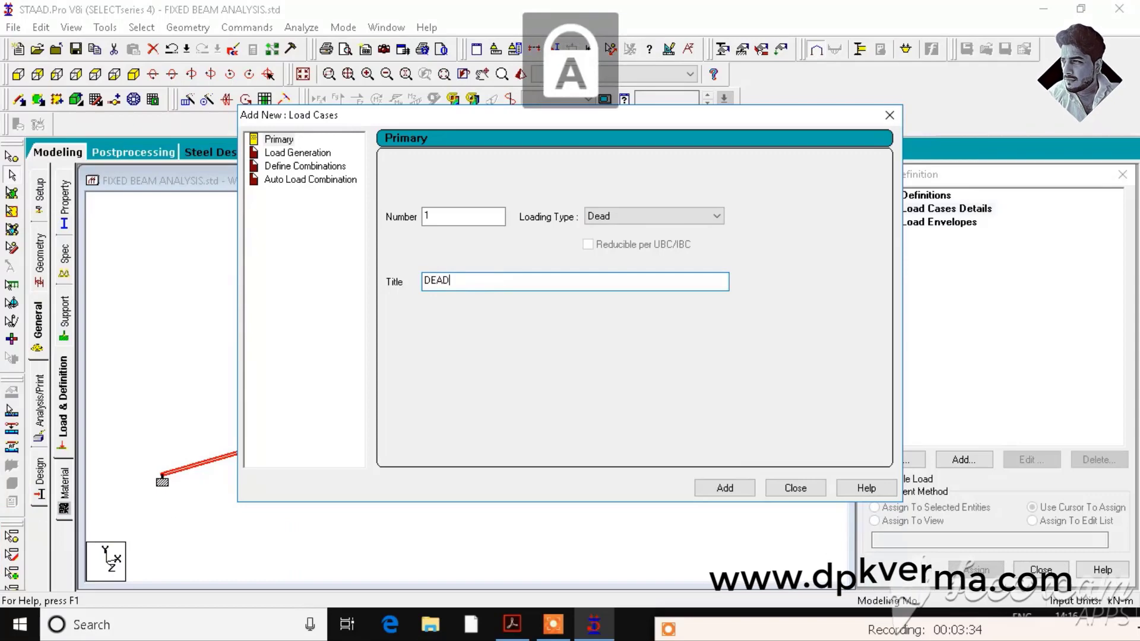
text( LOAD)
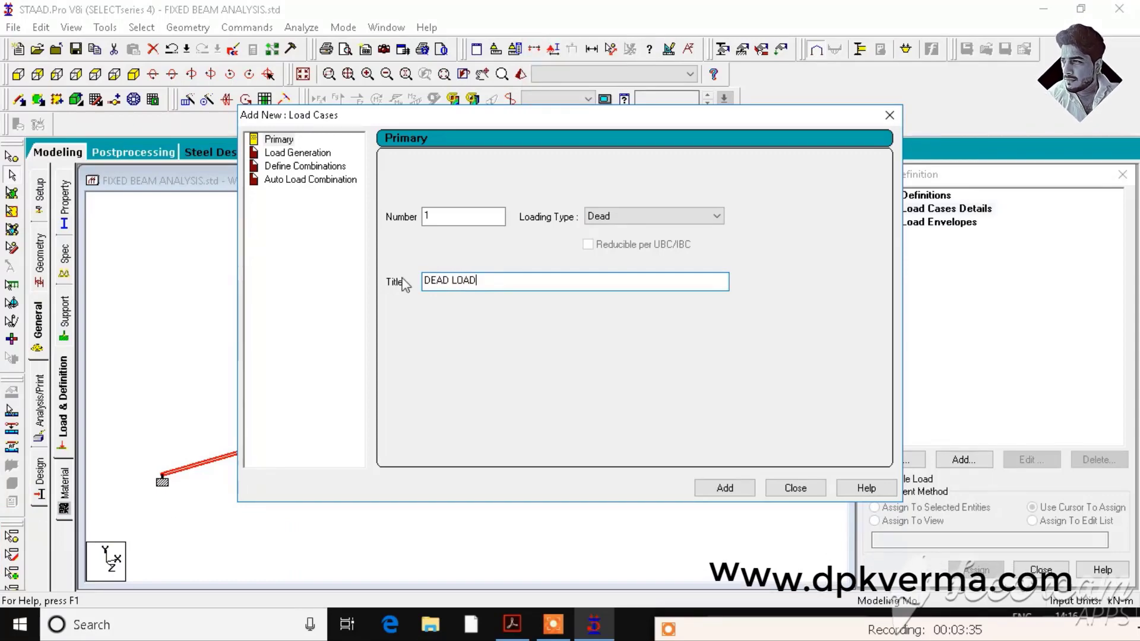
click(725, 487)
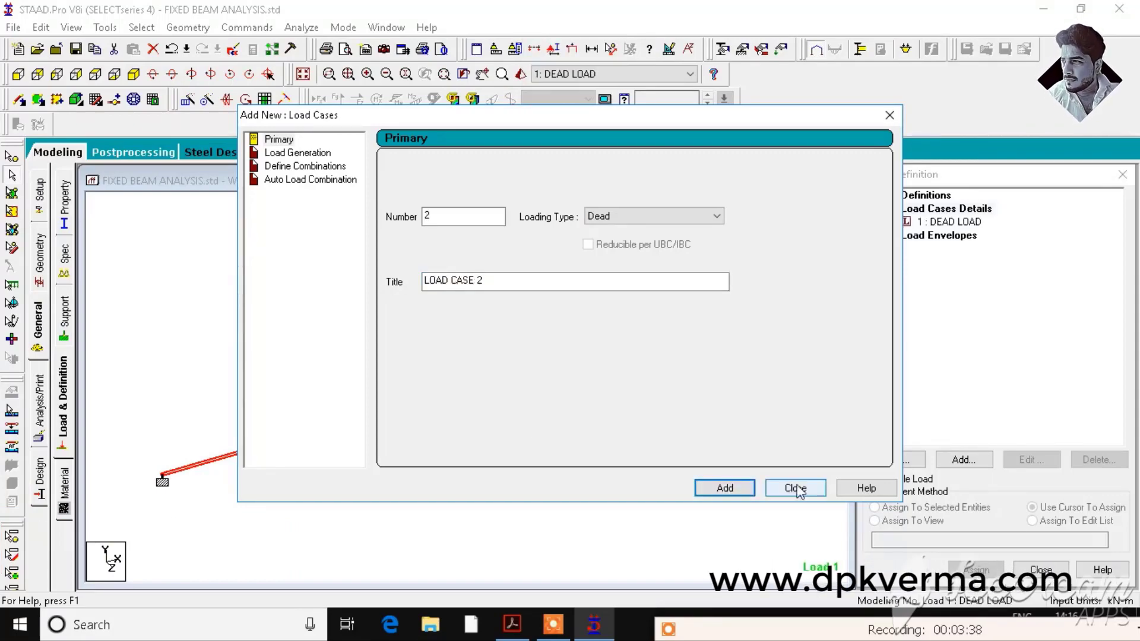
click(795, 488)
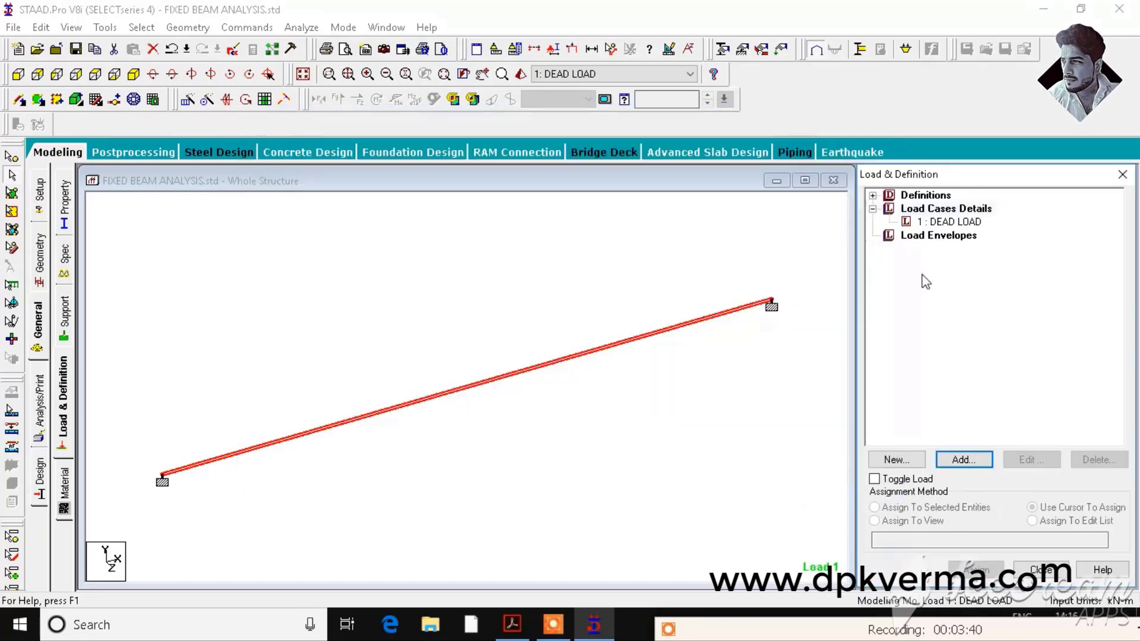
Add SELFWEIGHT Y -1 and a uniform -12 kN/m GY member load to DEAD LOAD
click(948, 223)
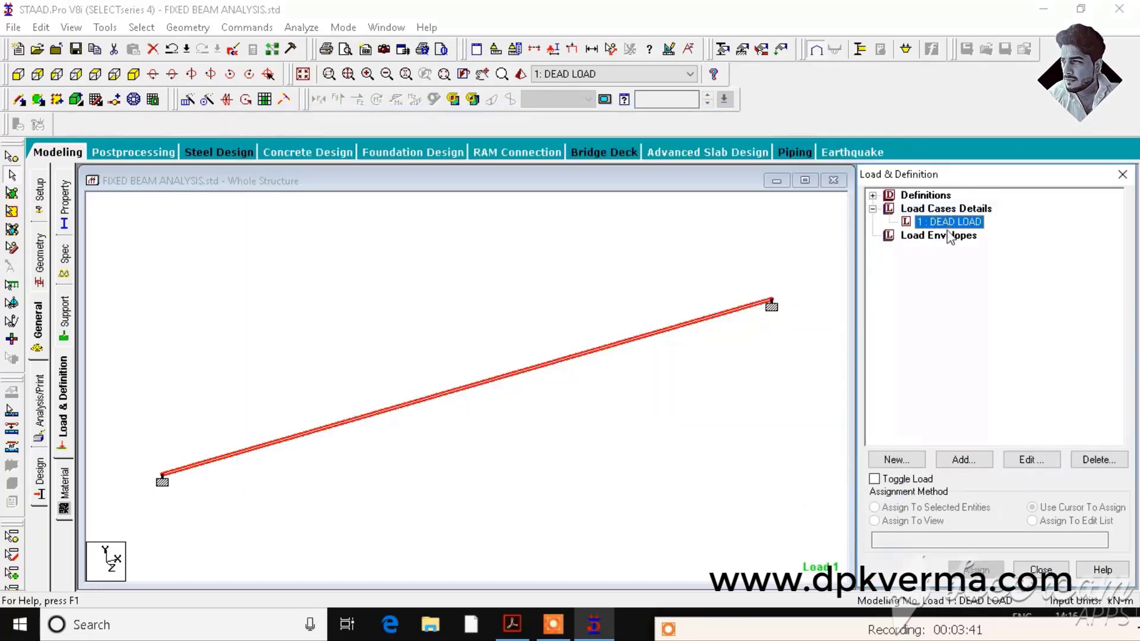
click(984, 458)
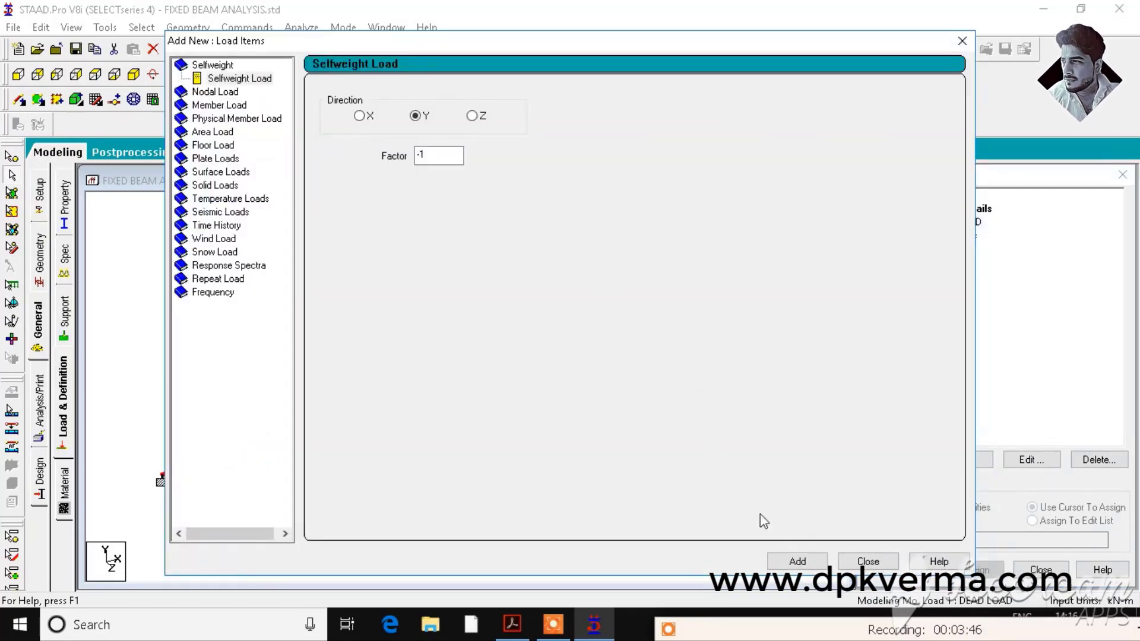
click(799, 559)
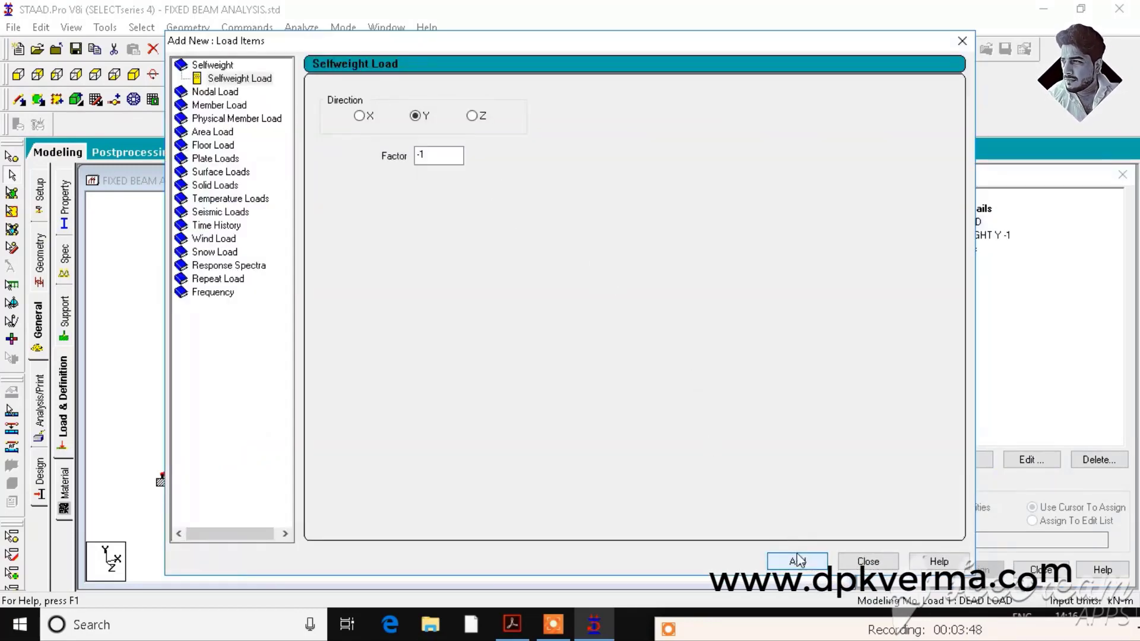
click(239, 106)
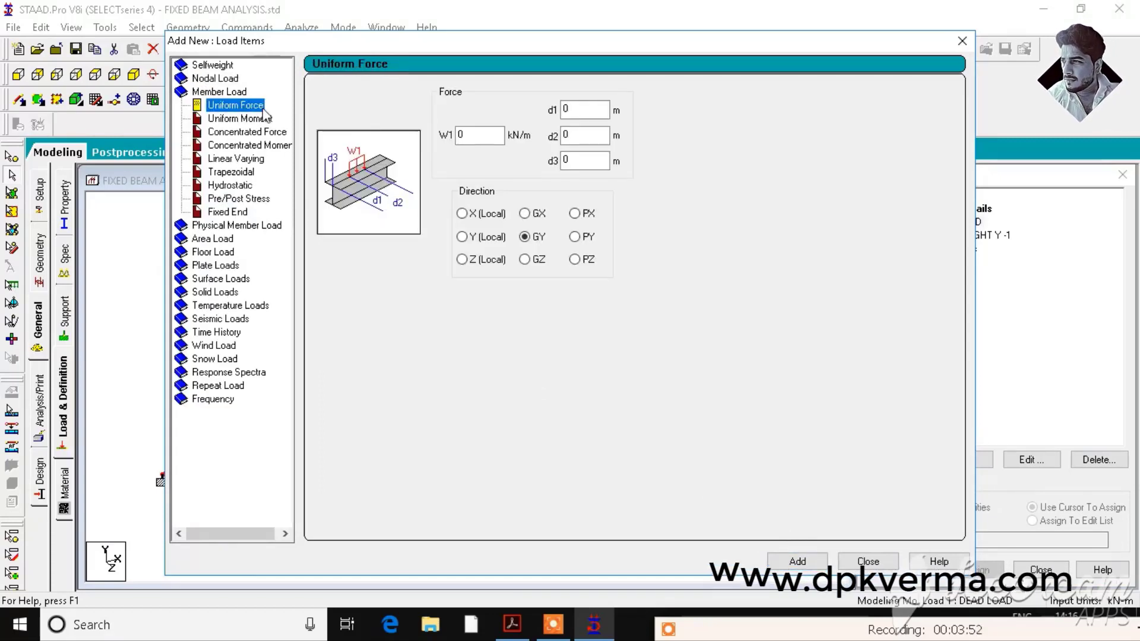
click(488, 136)
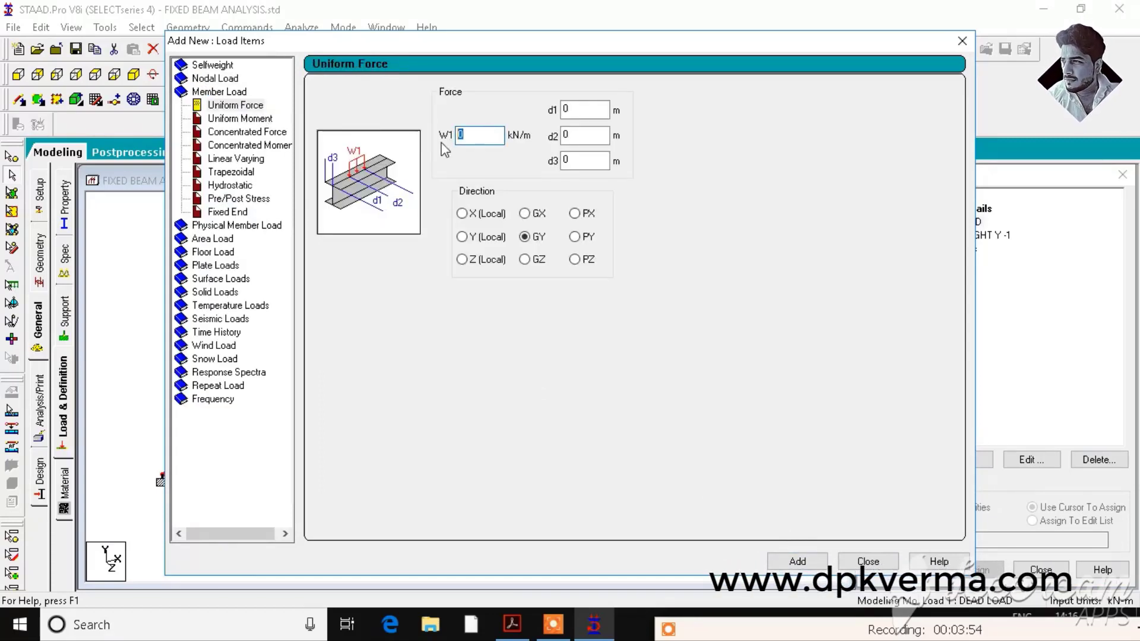
text(-1)
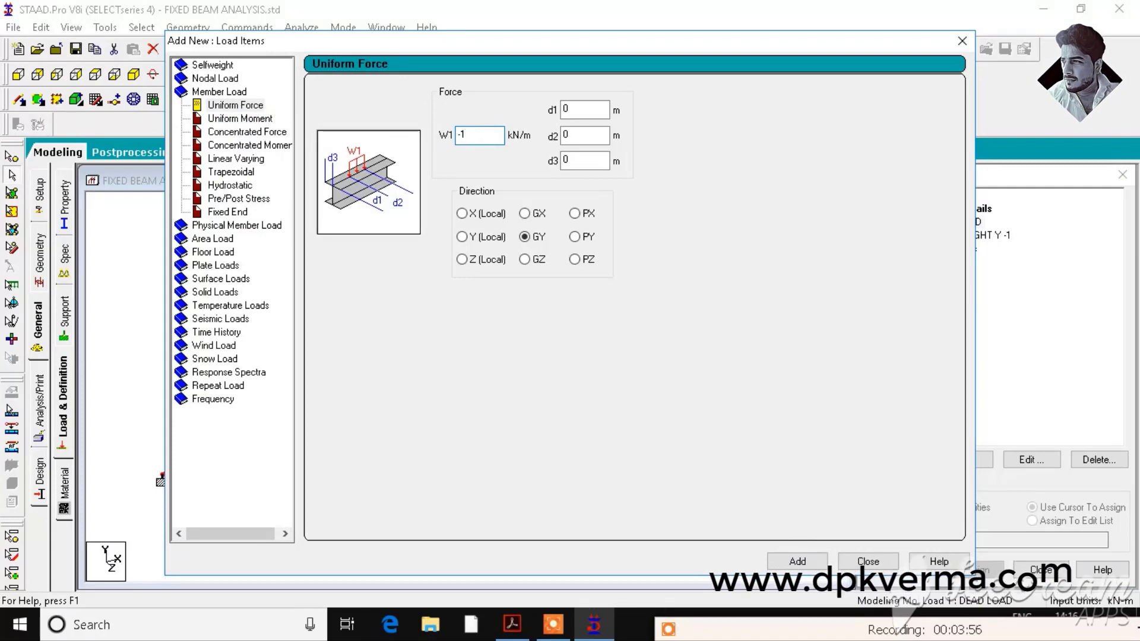
text(2)
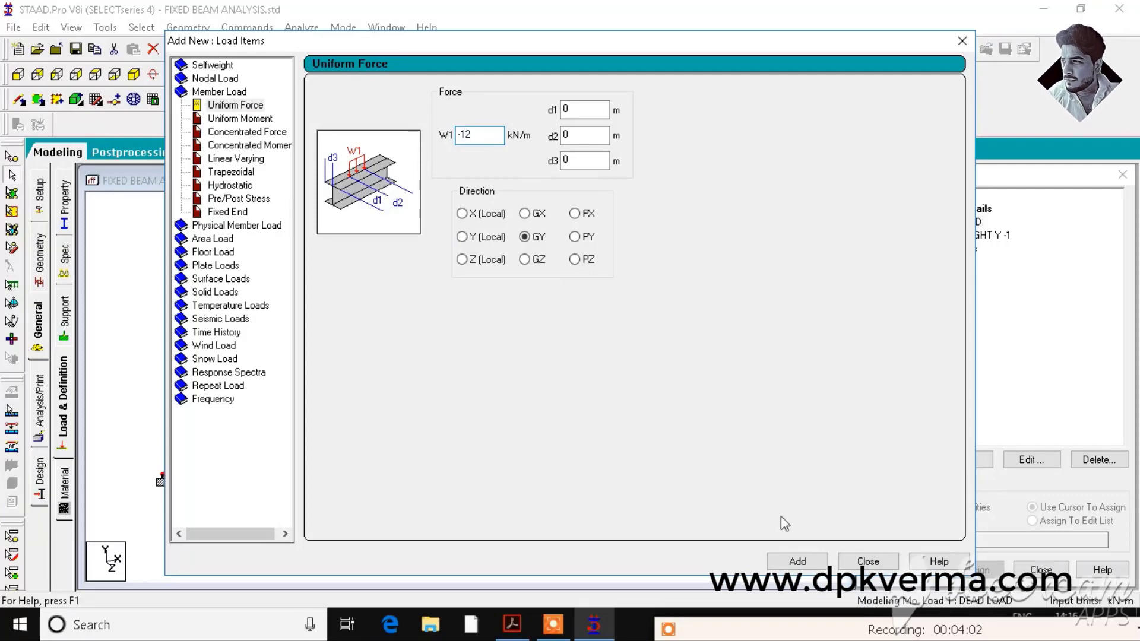
click(798, 561)
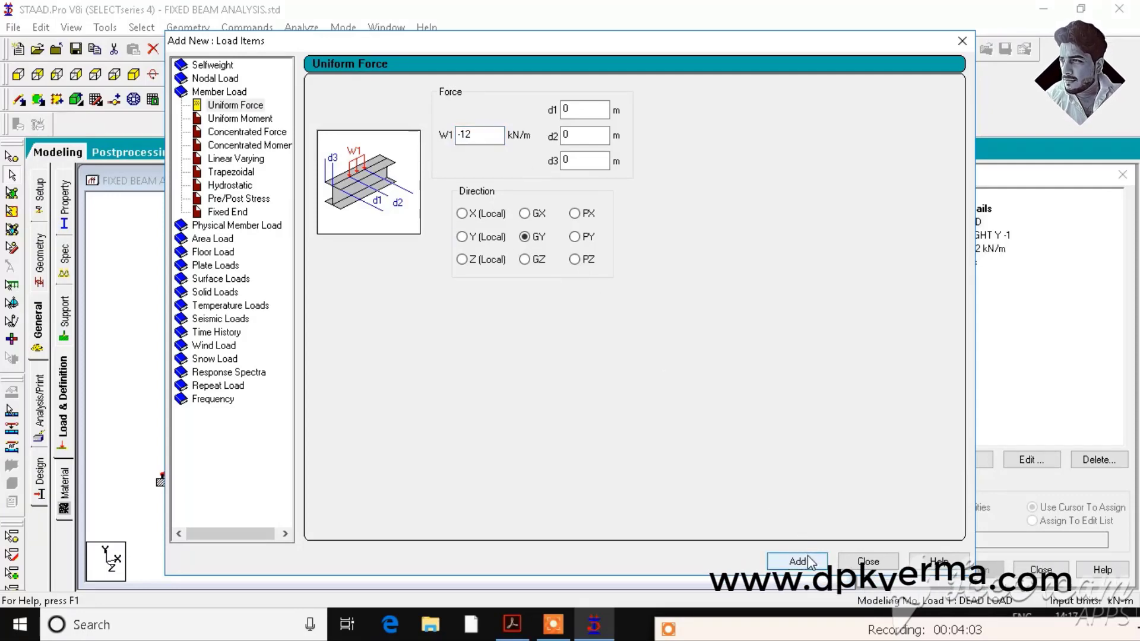
click(867, 561)
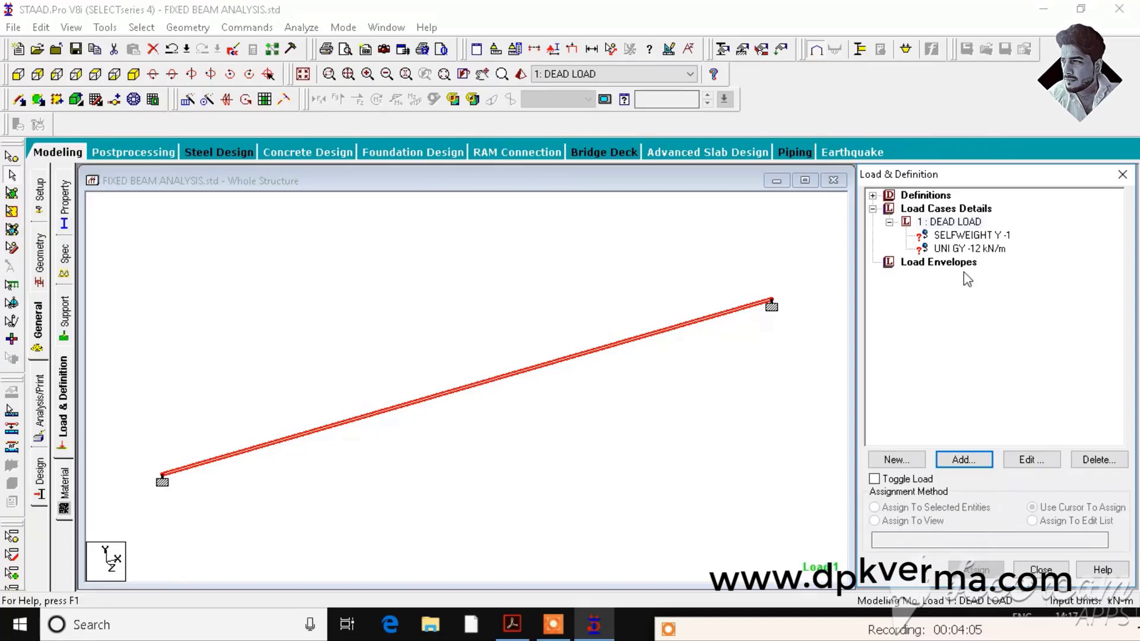
Assign both the self-weight and the -12 kN/m uniform load to the beam in view
click(973, 236)
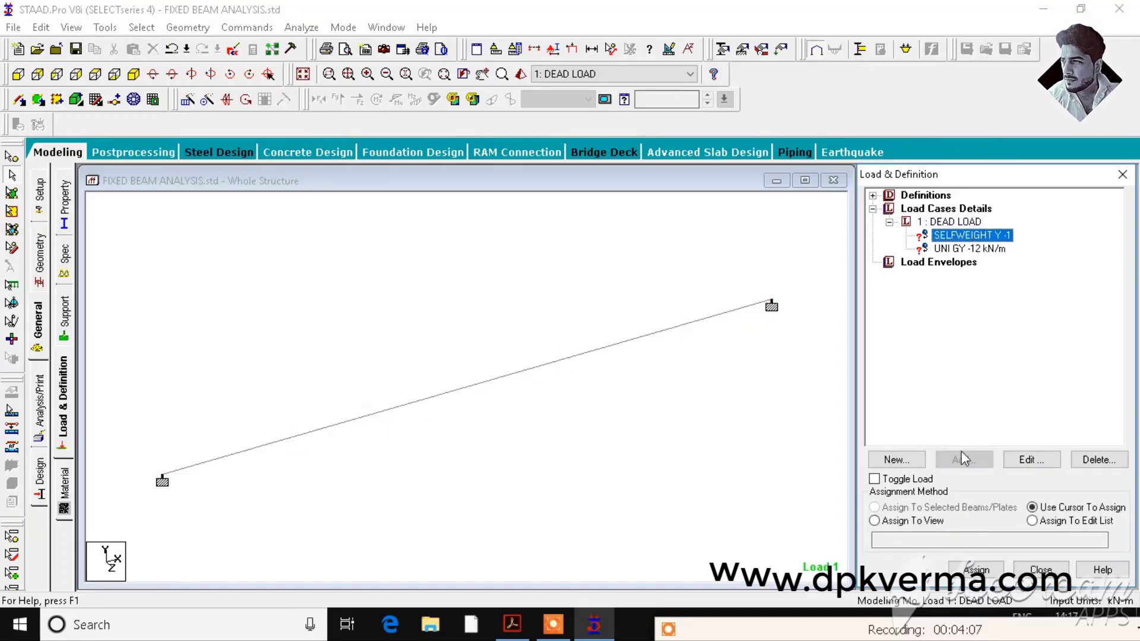
click(942, 522)
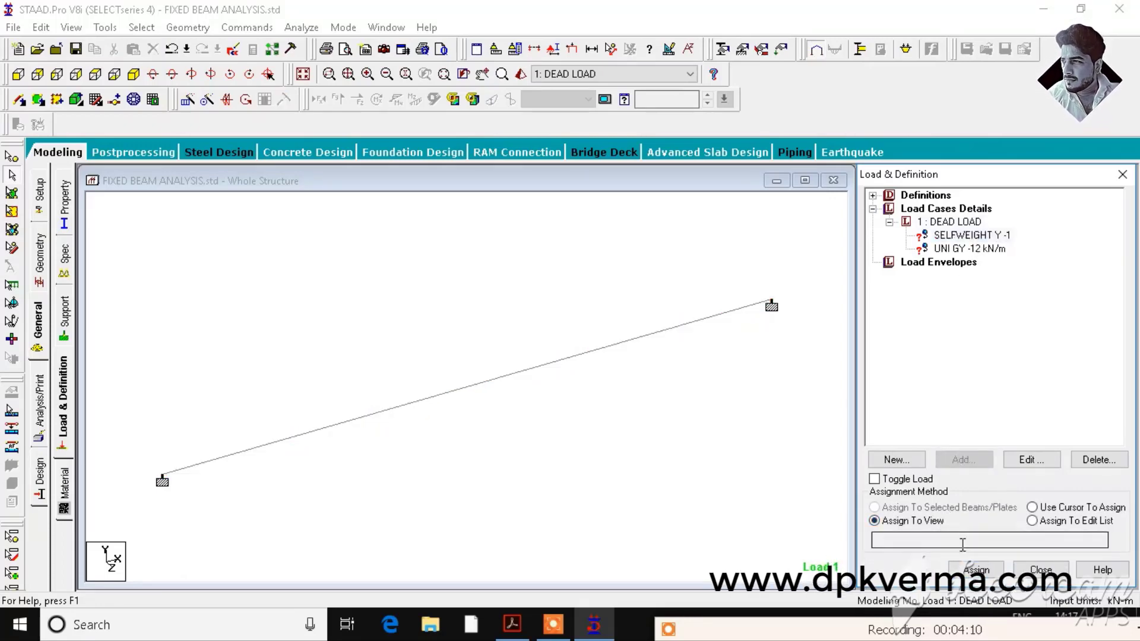
click(966, 570)
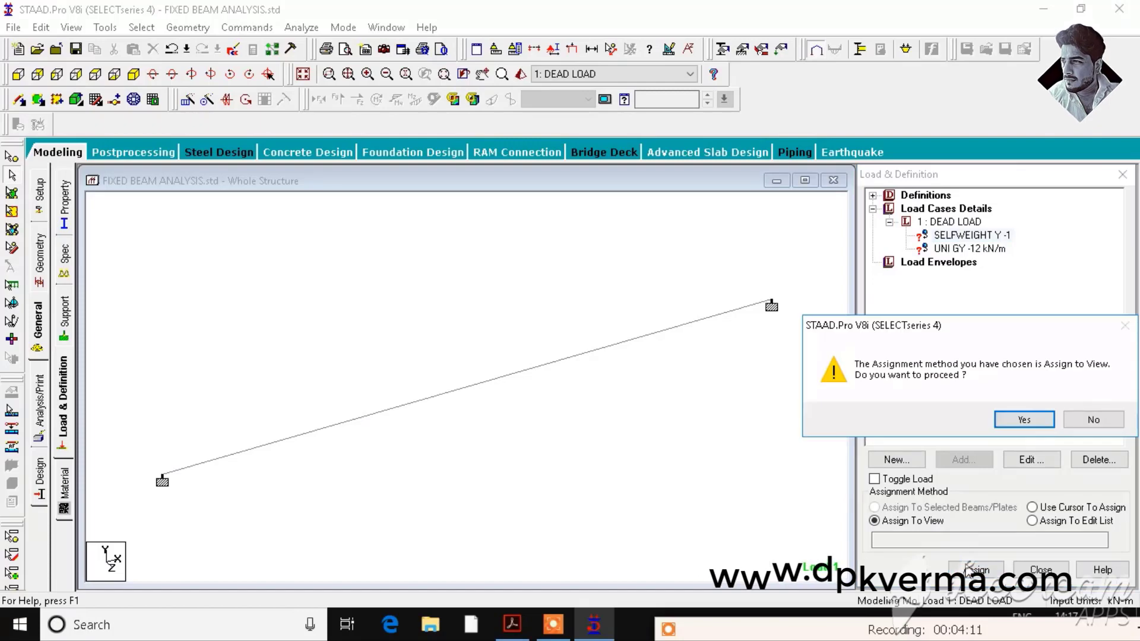
click(1029, 420)
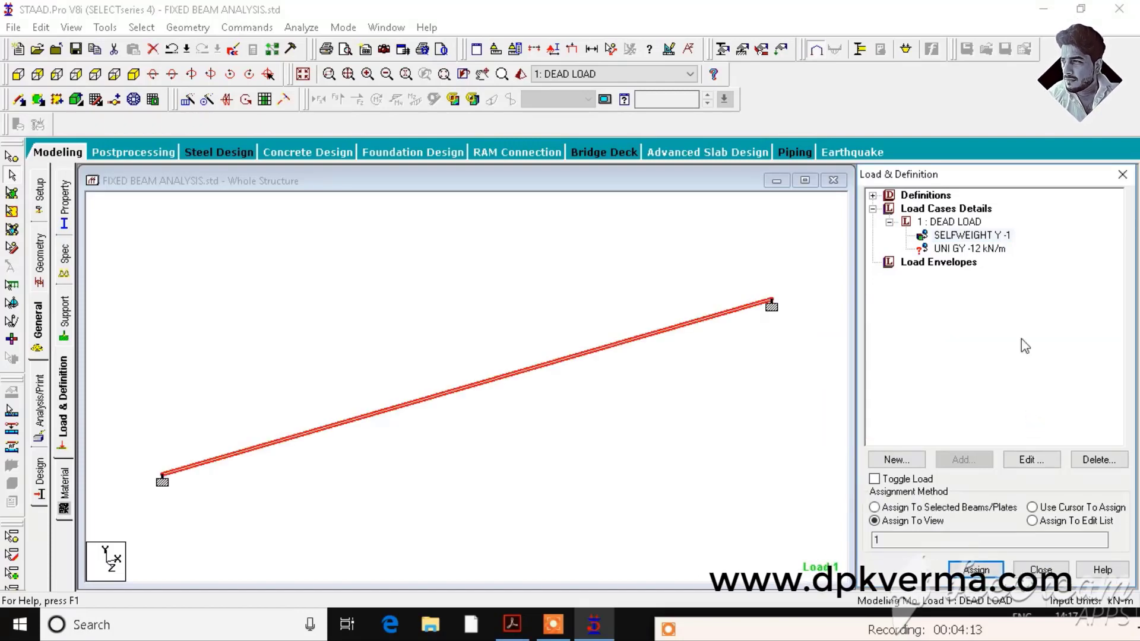
click(999, 250)
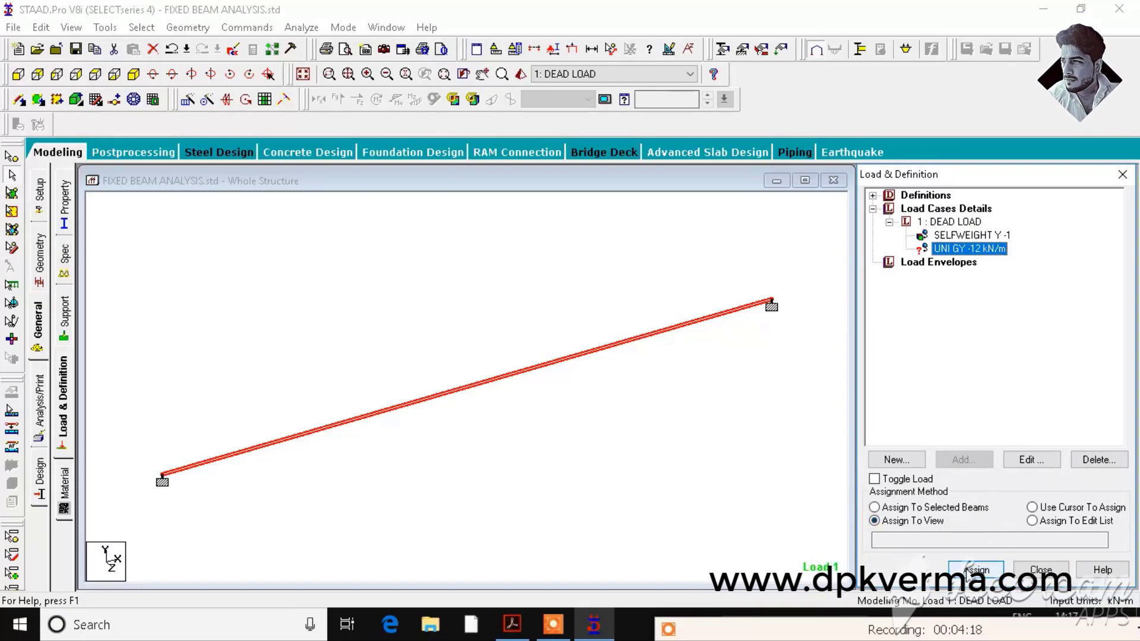
click(975, 570)
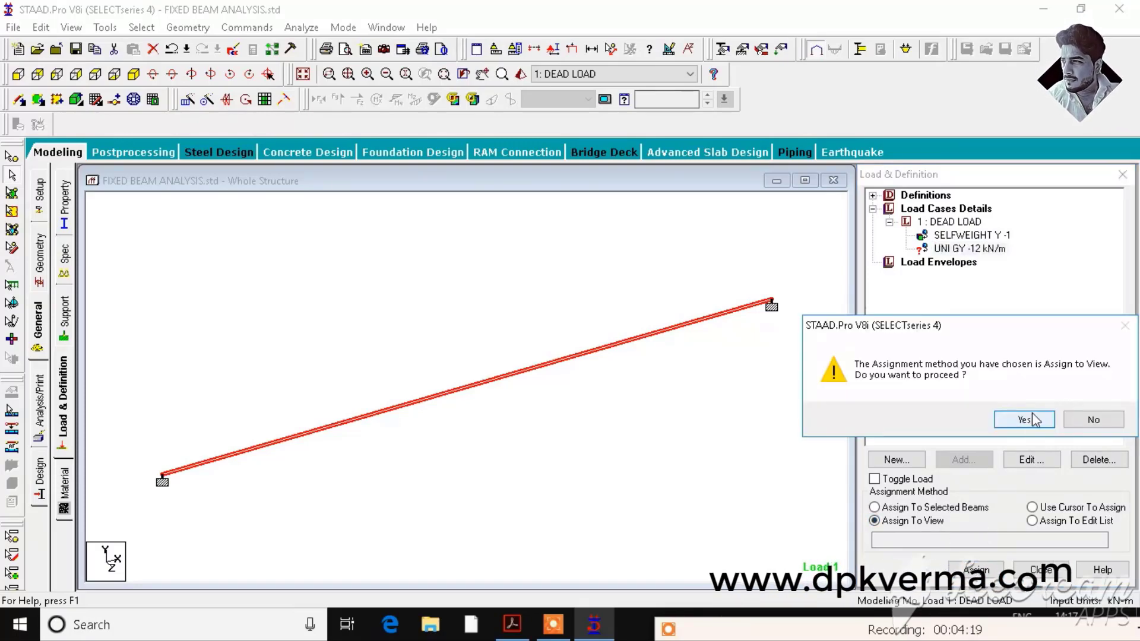
click(1034, 420)
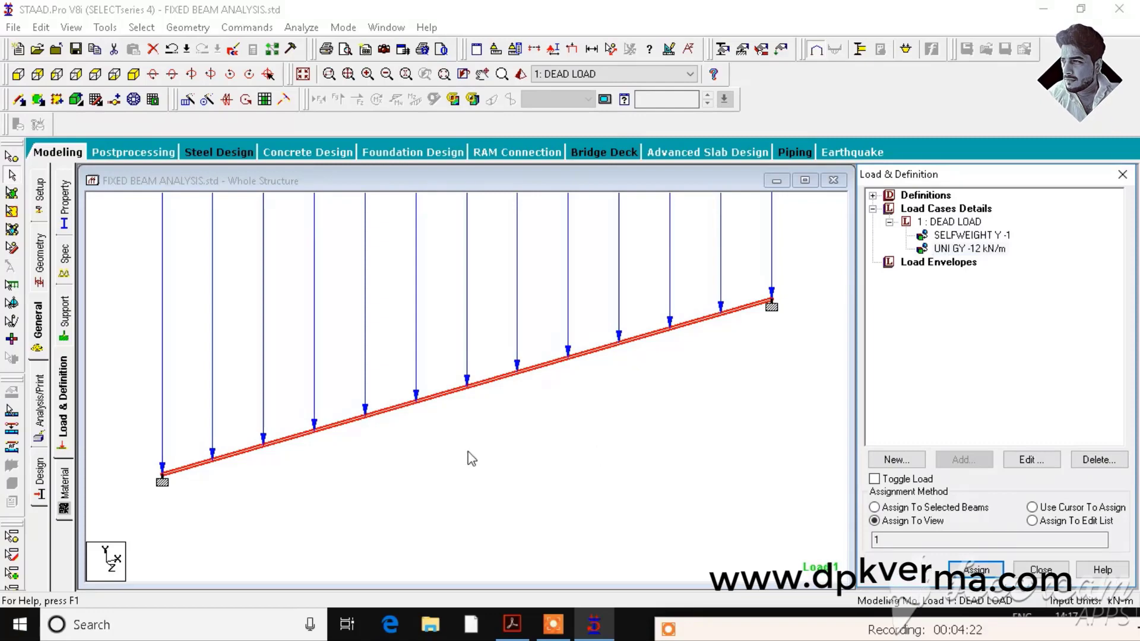
click(38, 423)
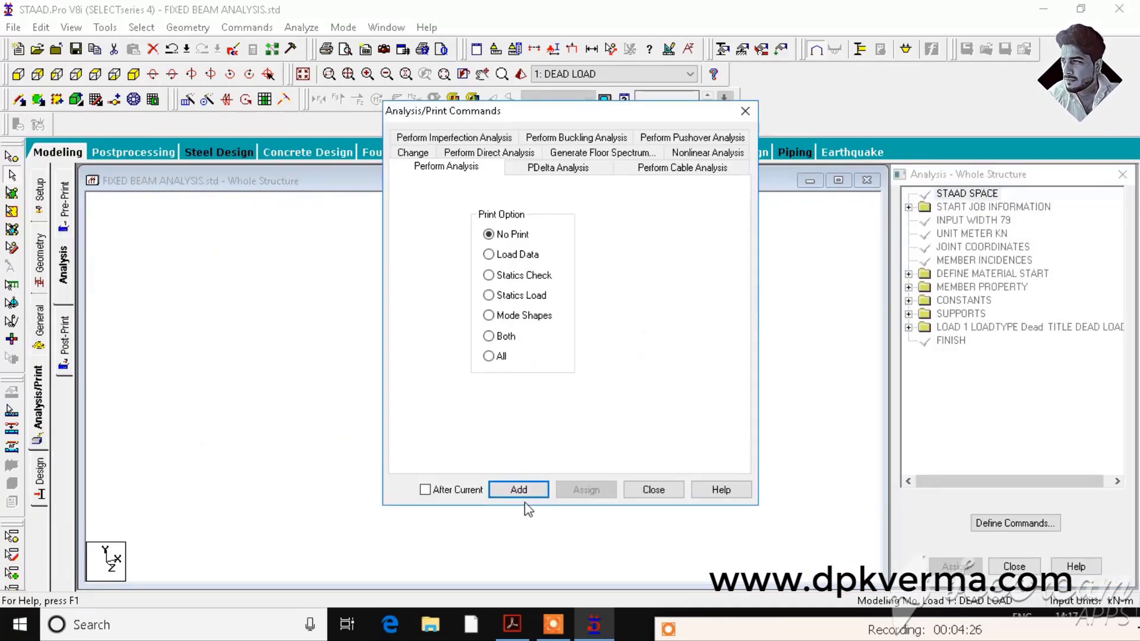
Add a Perform Analysis command, save the model and run the analysis
click(525, 493)
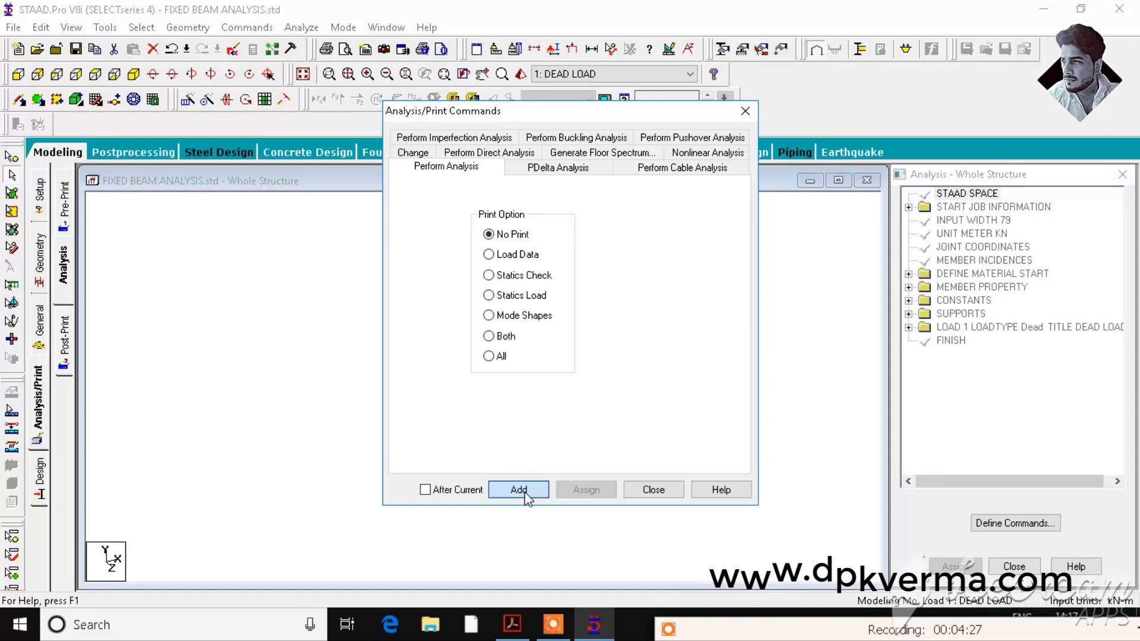
click(635, 490)
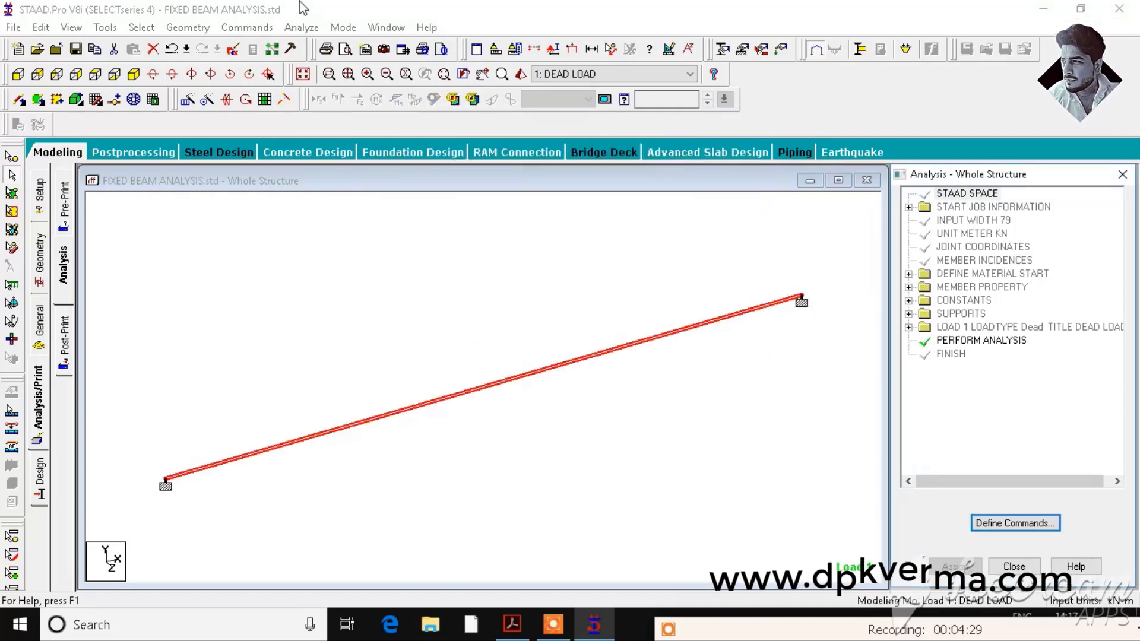
click(301, 27)
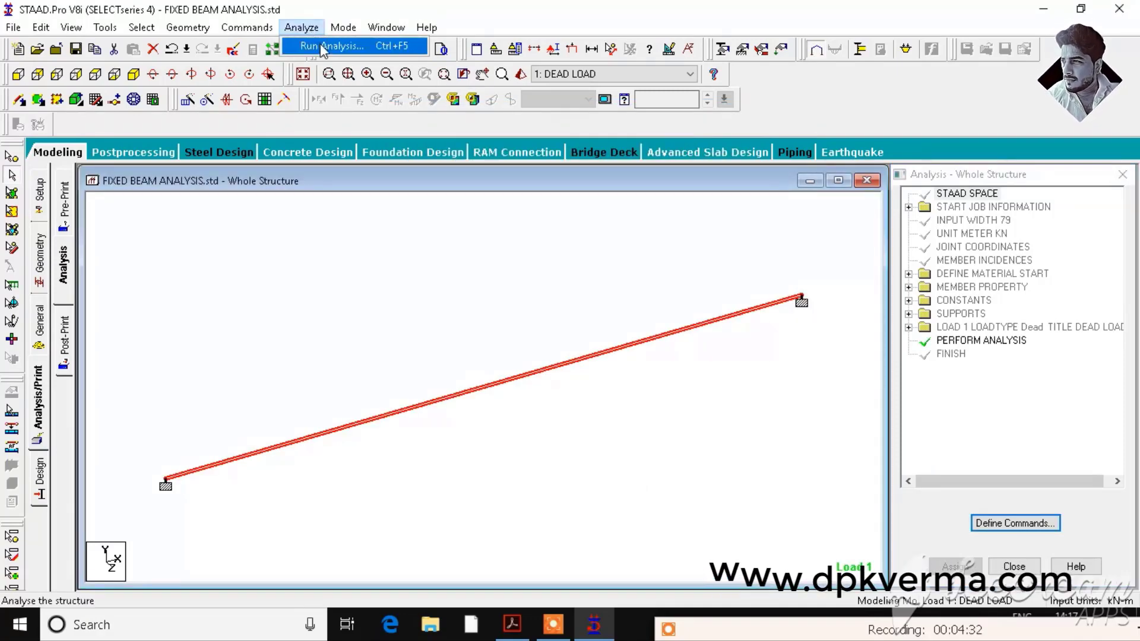
click(321, 46)
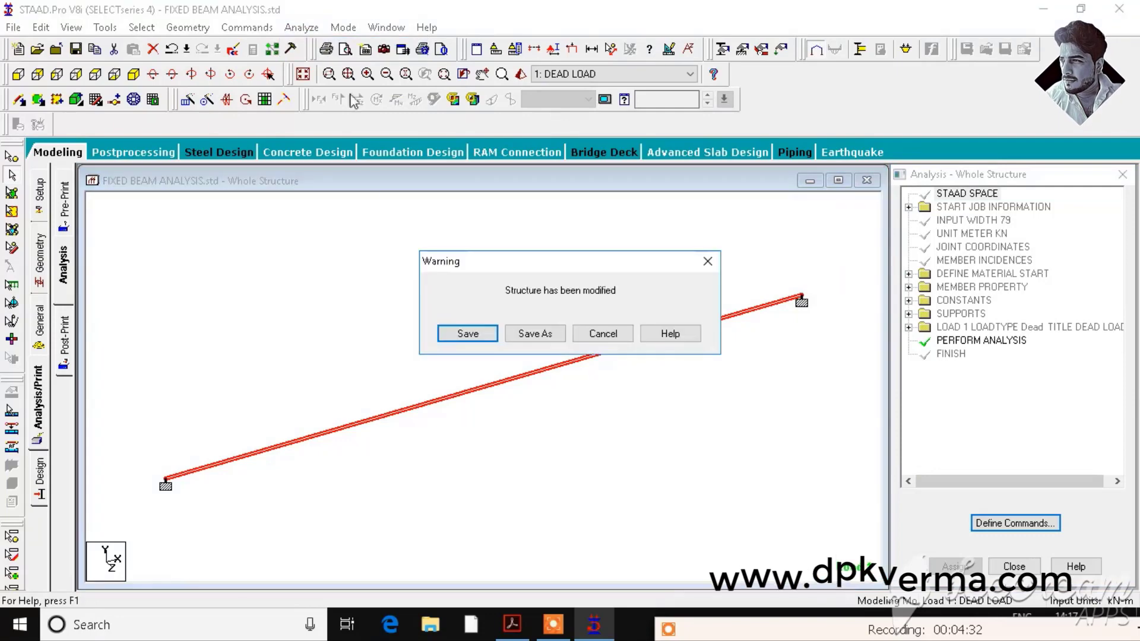
click(466, 335)
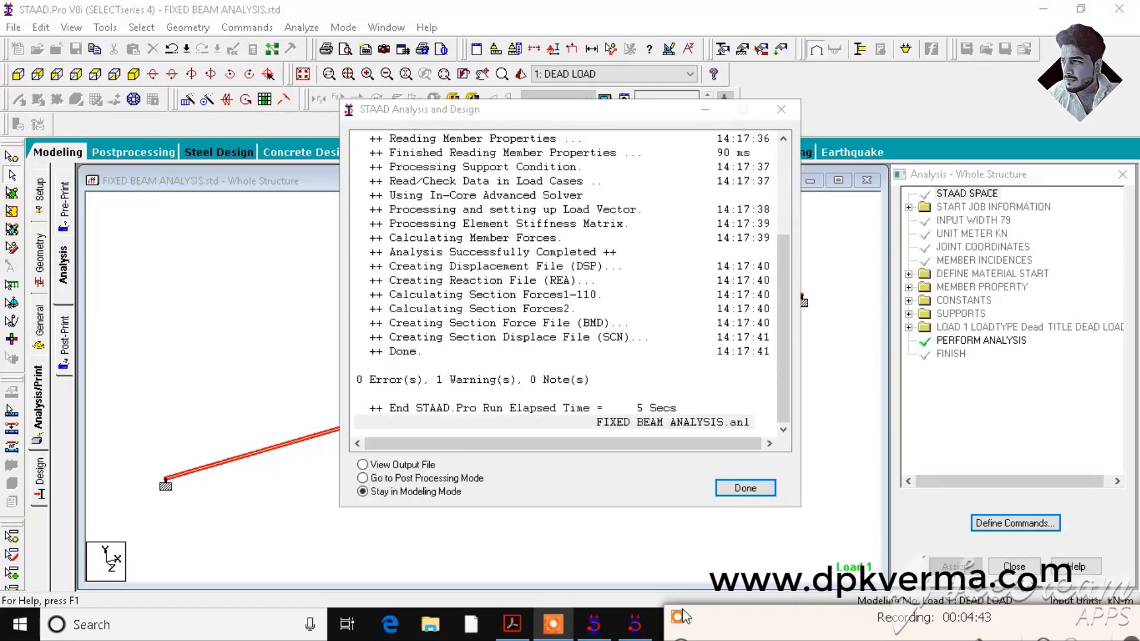
Enter post-processing to see node and beam displacements, 0.562 mm at midspan
click(473, 479)
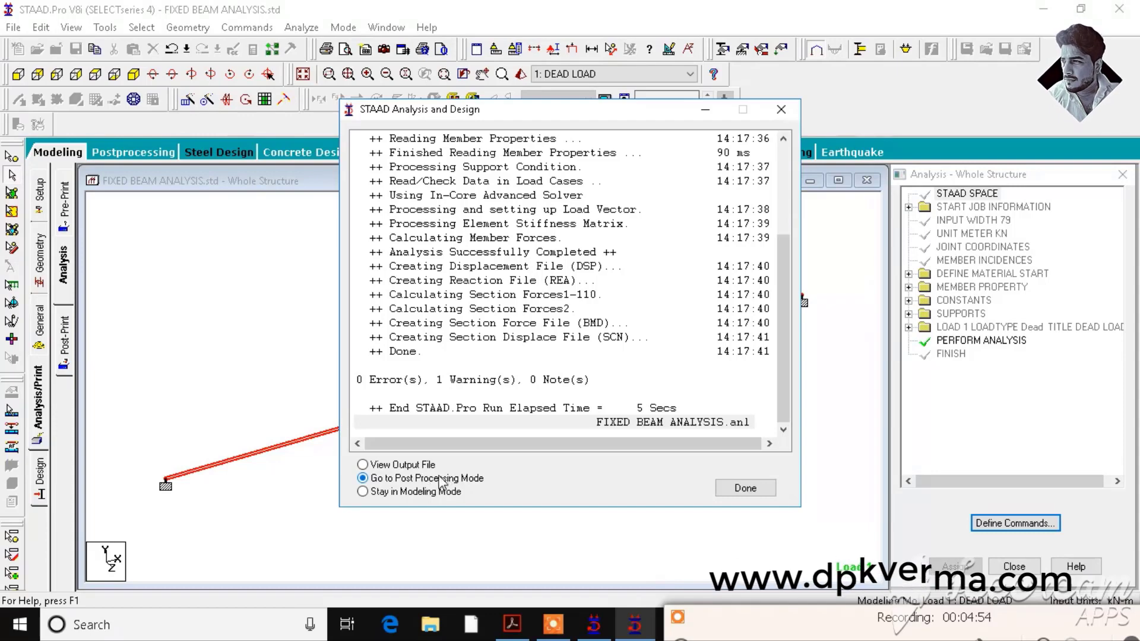
click(726, 492)
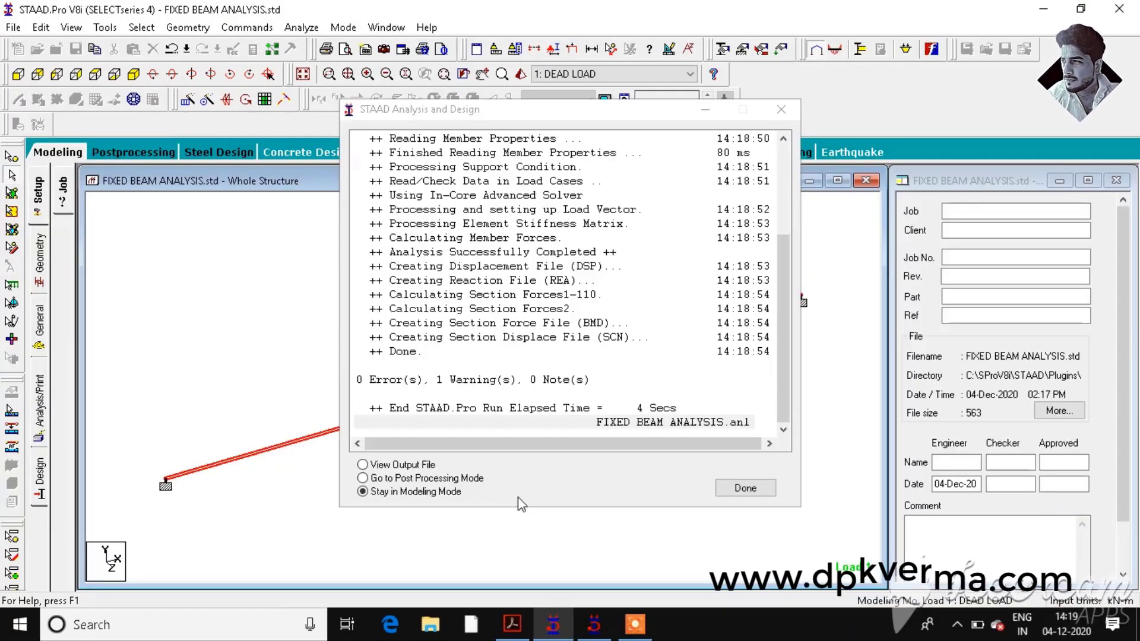
click(478, 485)
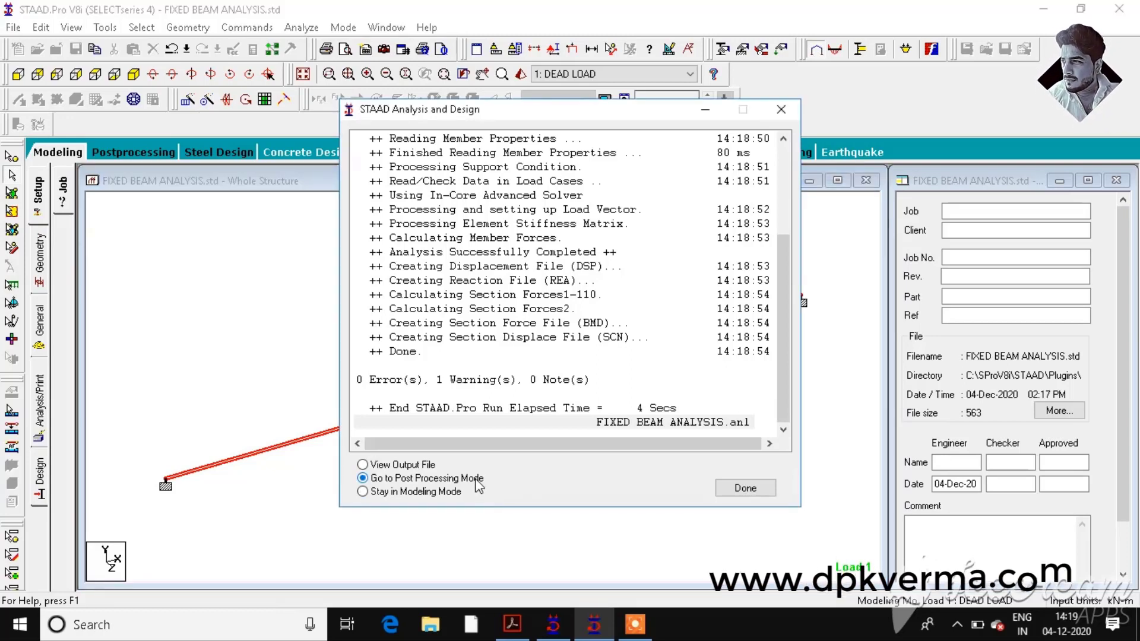
click(745, 489)
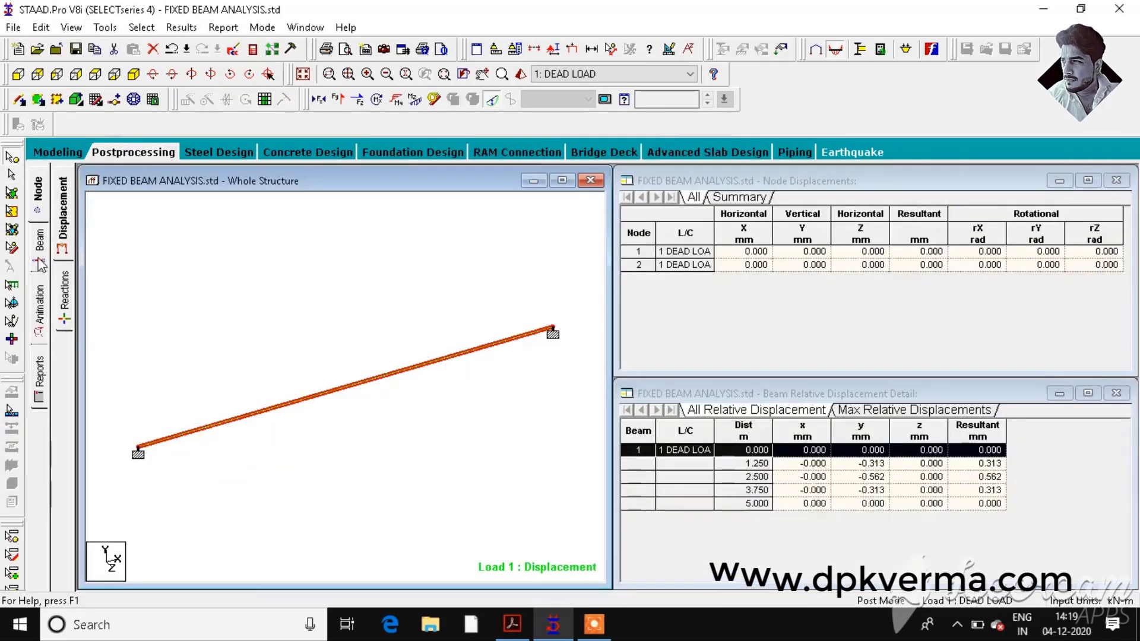
Display the beam's Mz, Fy and Fx graphs: 30.5 kNm end moments, 36.6 kN end shear
click(40, 263)
click(63, 323)
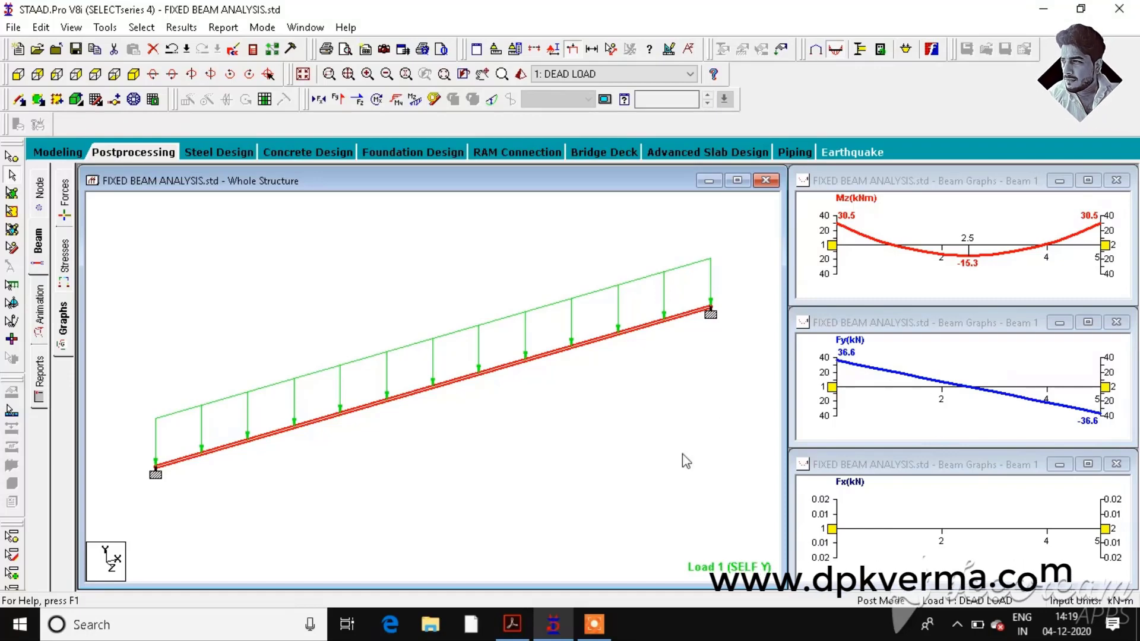
click(509, 627)
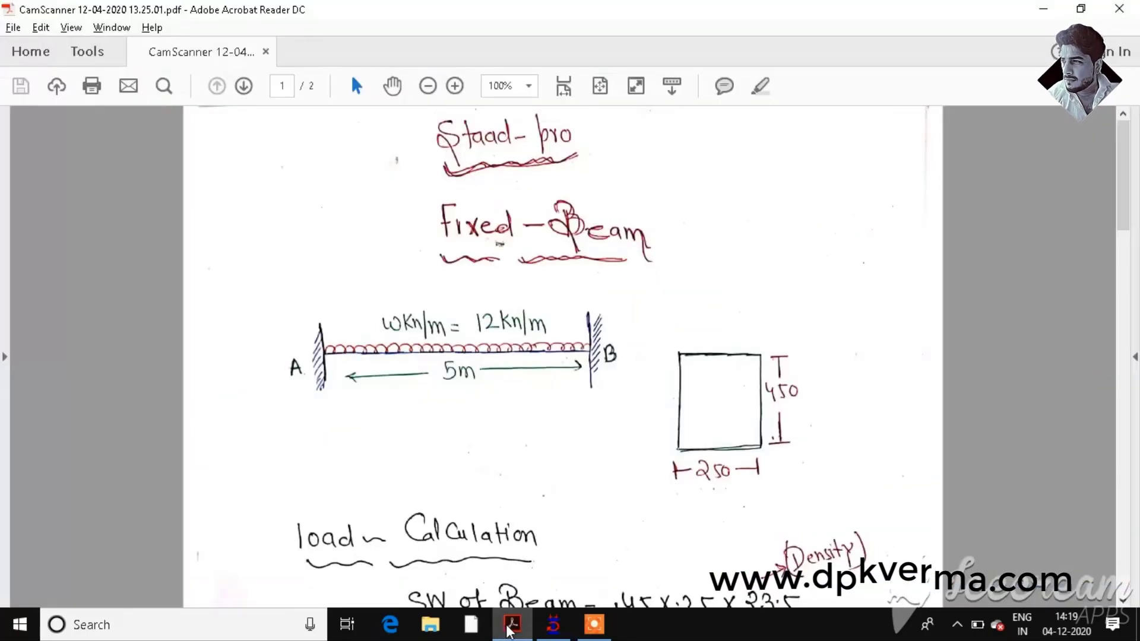
Compare the PDF's self-weight moments of 5.5 and 2.75 with STAAD's moment graph
drag(1127, 227, 1124, 410)
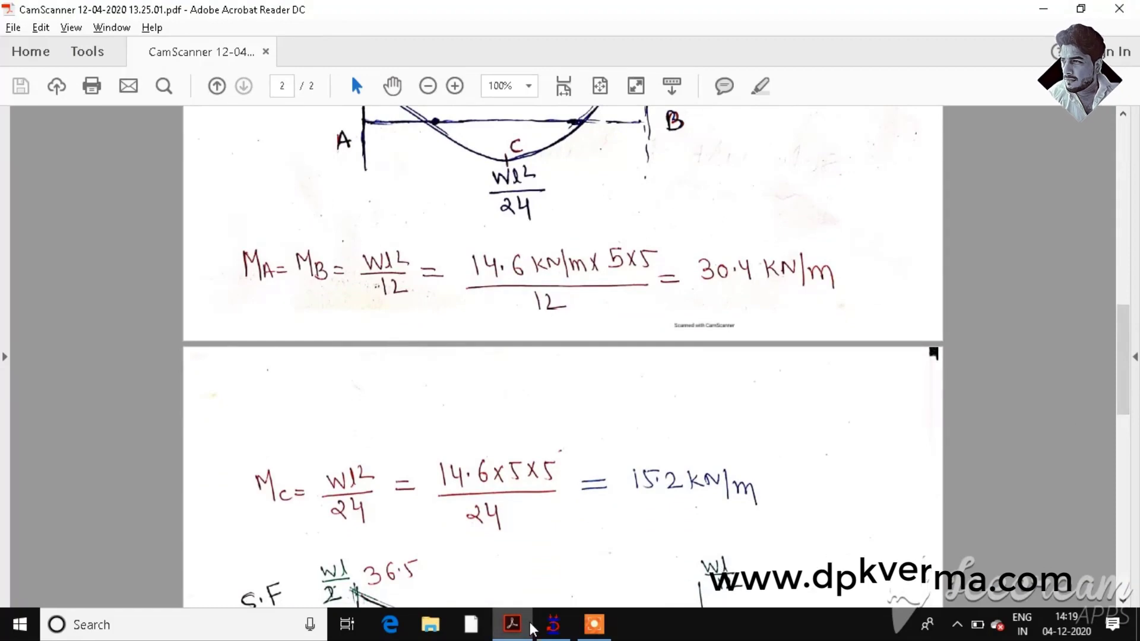
click(553, 624)
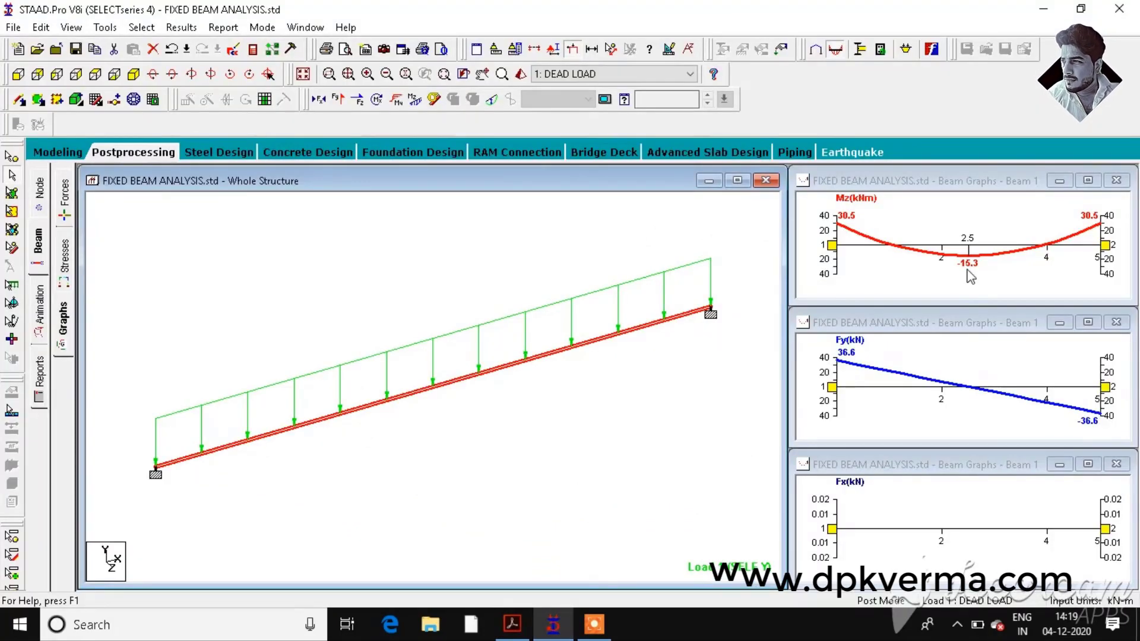
click(512, 624)
drag(1116, 318, 1126, 413)
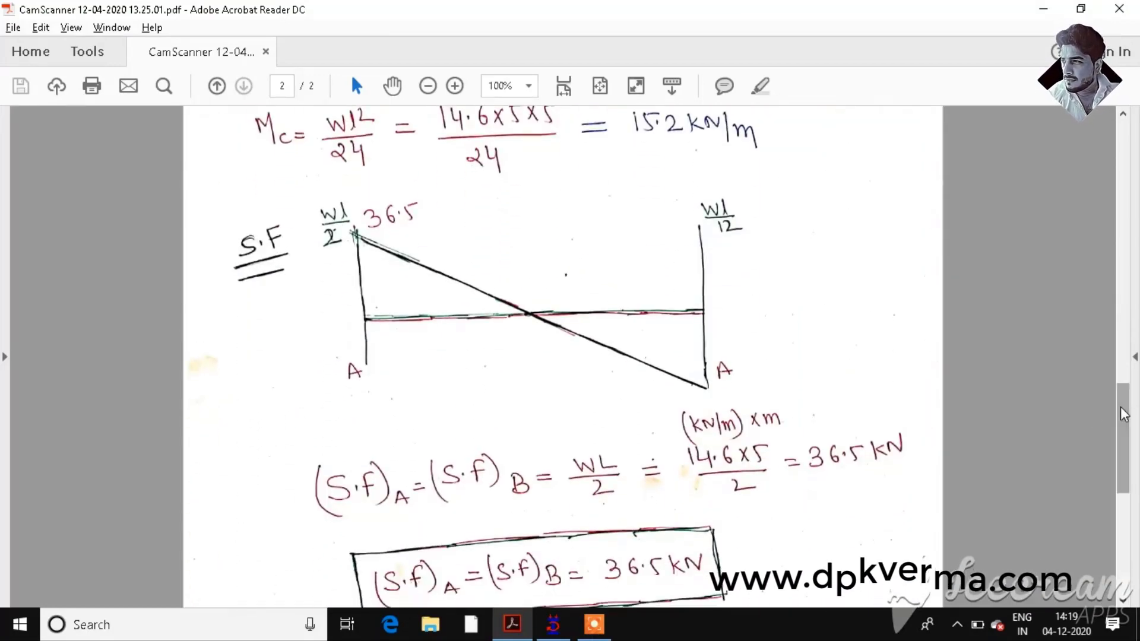
click(553, 624)
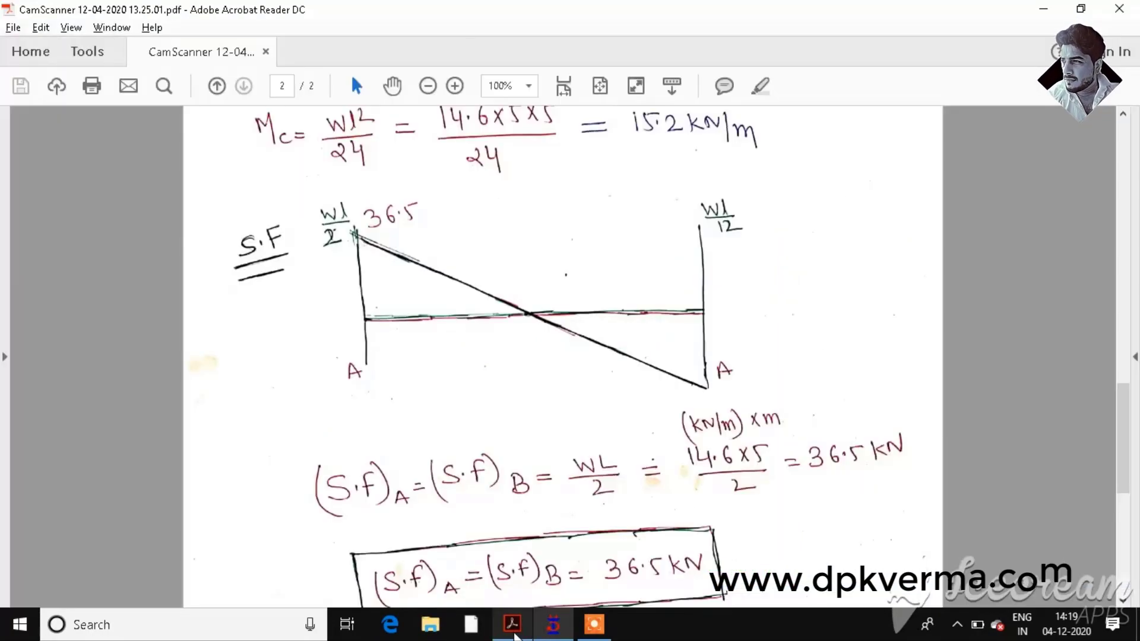
Compare the PDF's 6.6 kN self-weight shear diagram with STAAD's shear graph
key(alt+Tab)
click(561, 634)
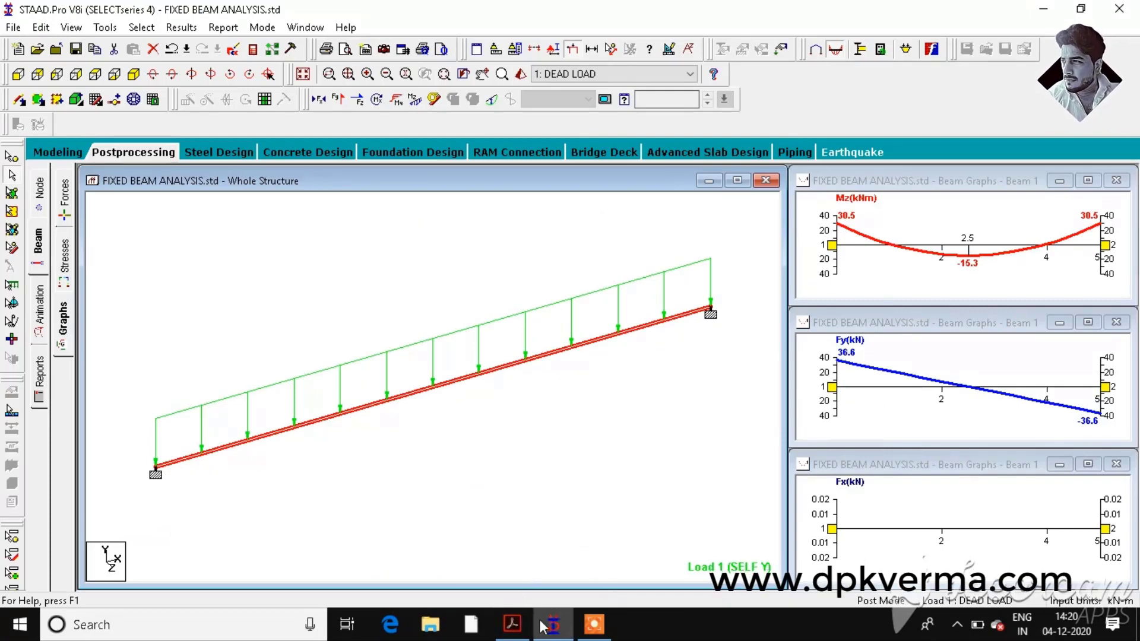
click(511, 624)
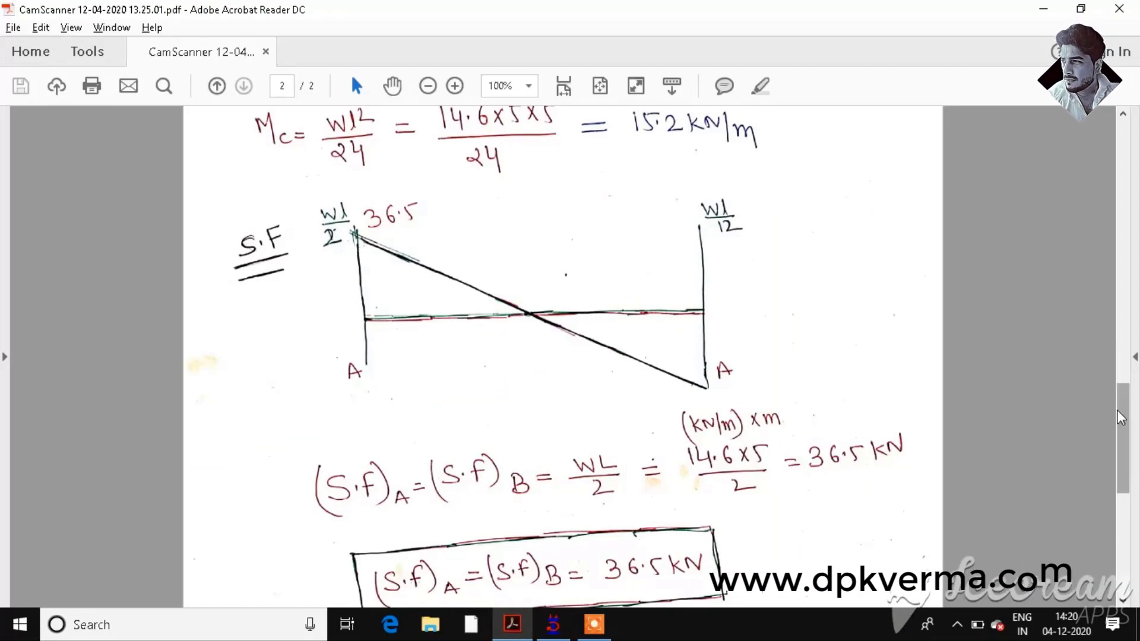
drag(1120, 417, 1127, 506)
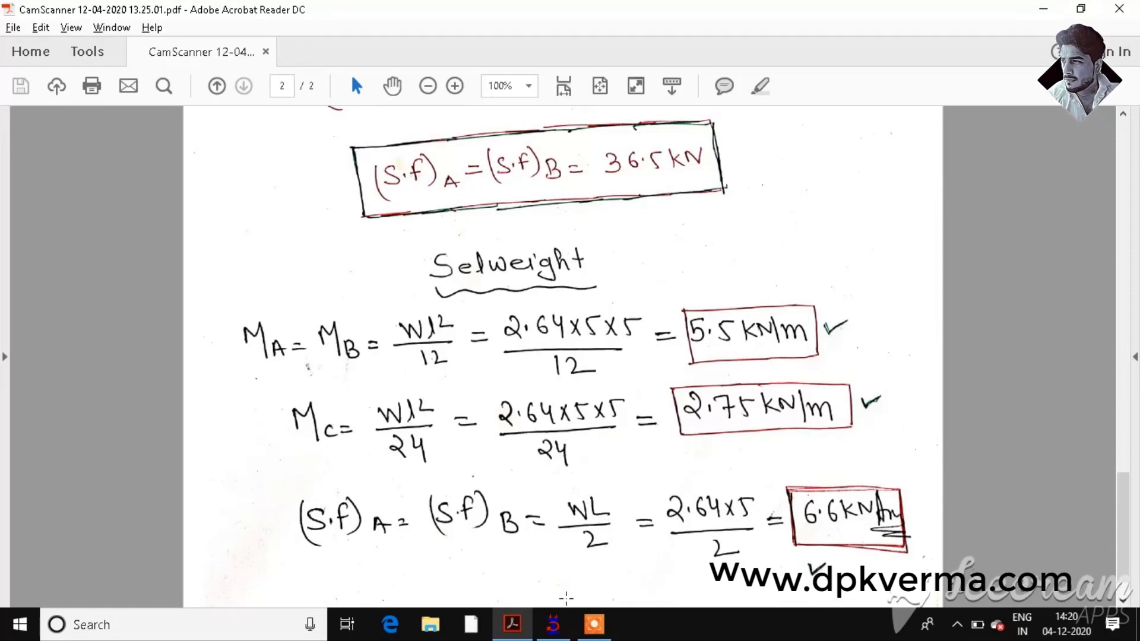
click(553, 623)
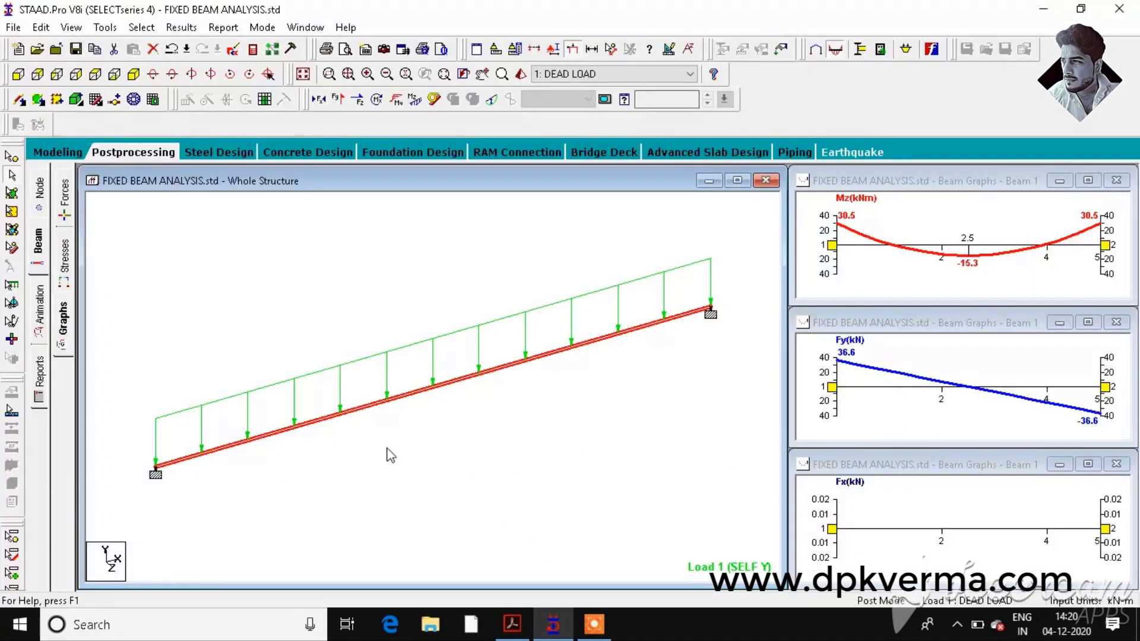
Open the model's load definitions and expand the loads in the DEAD LOAD case
click(72, 152)
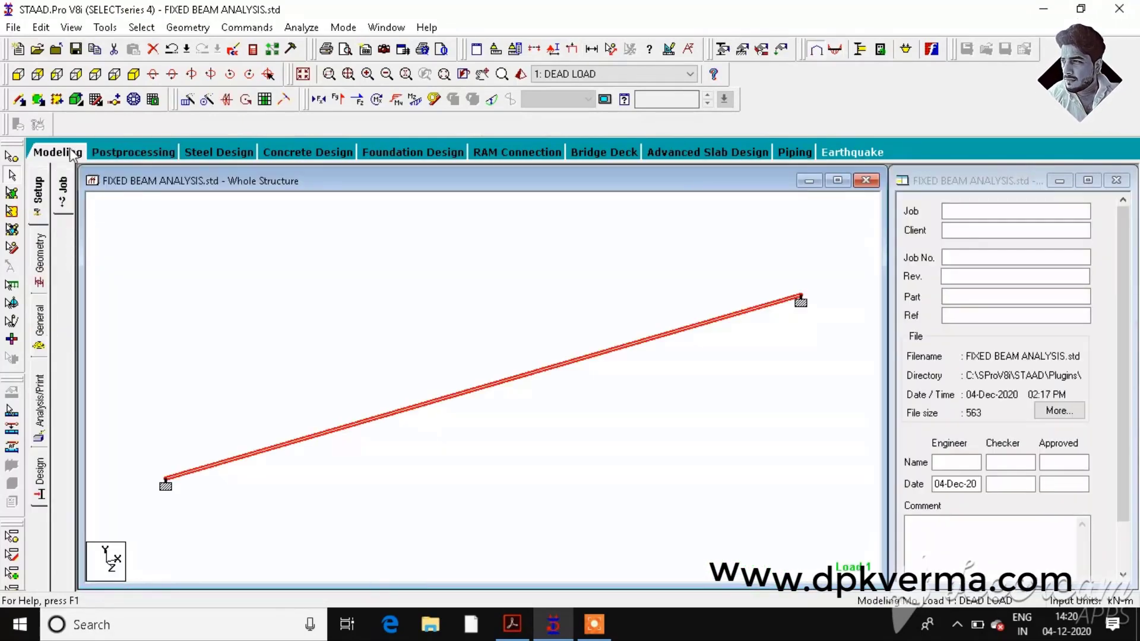
click(39, 315)
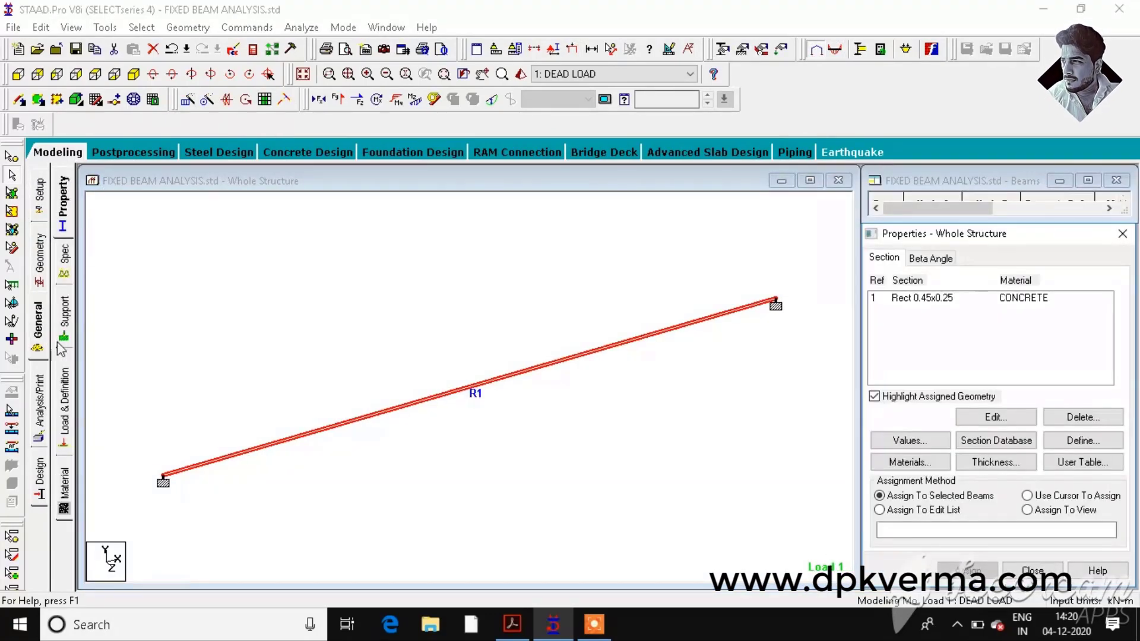
click(66, 392)
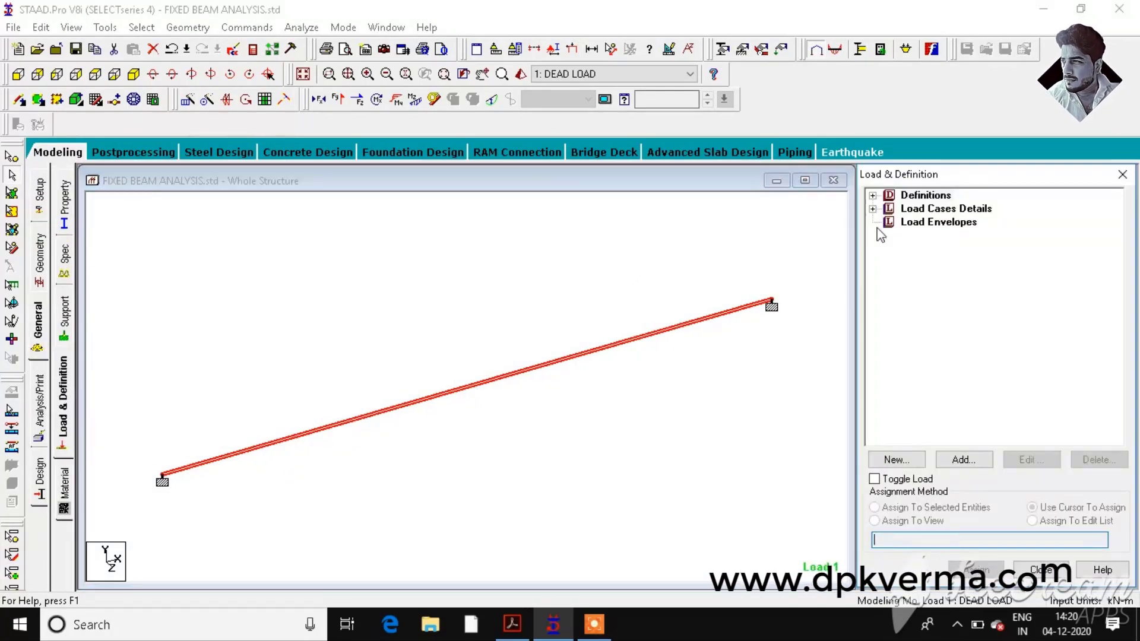
click(873, 209)
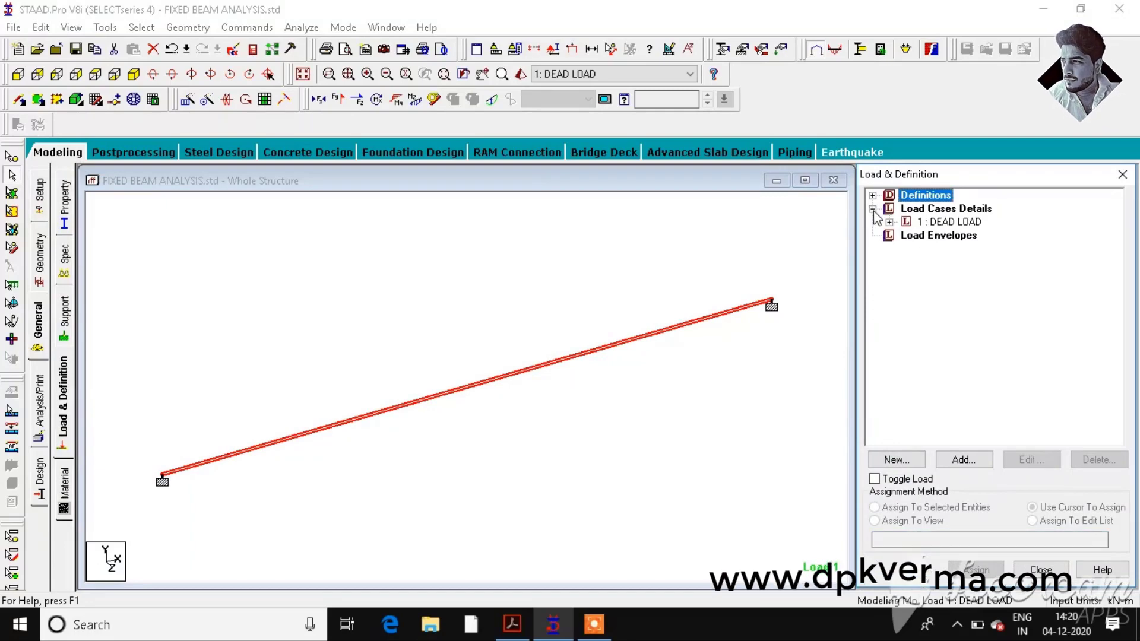
click(889, 222)
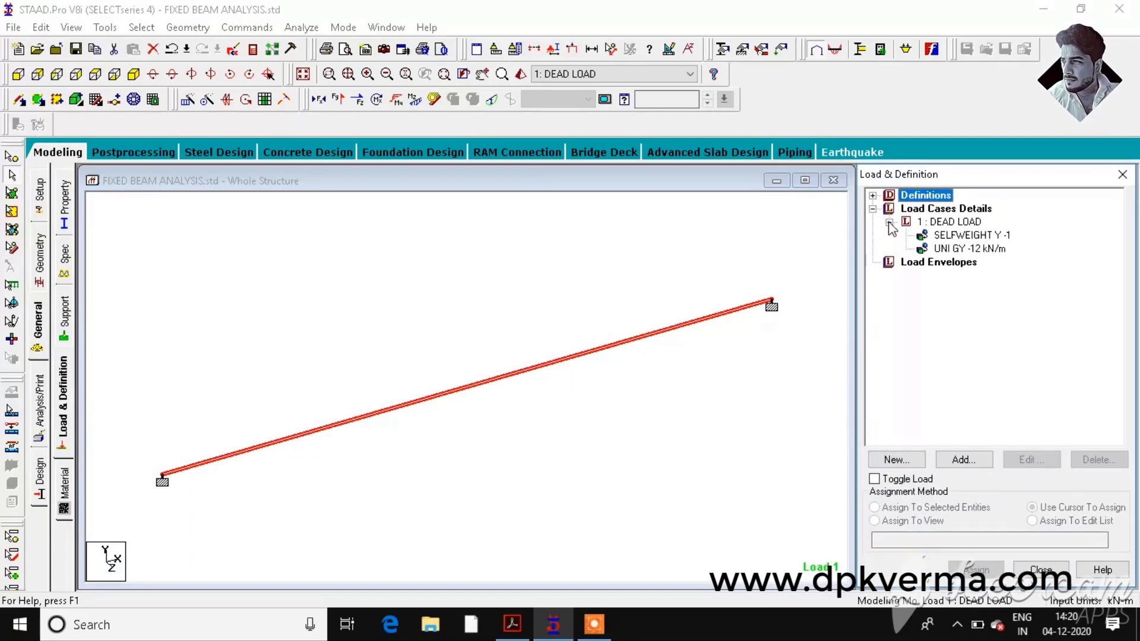
Delete the UNI GY -12 kN/m load, keeping only SELFWEIGHT Y -1, and rerun the analysis
click(952, 250)
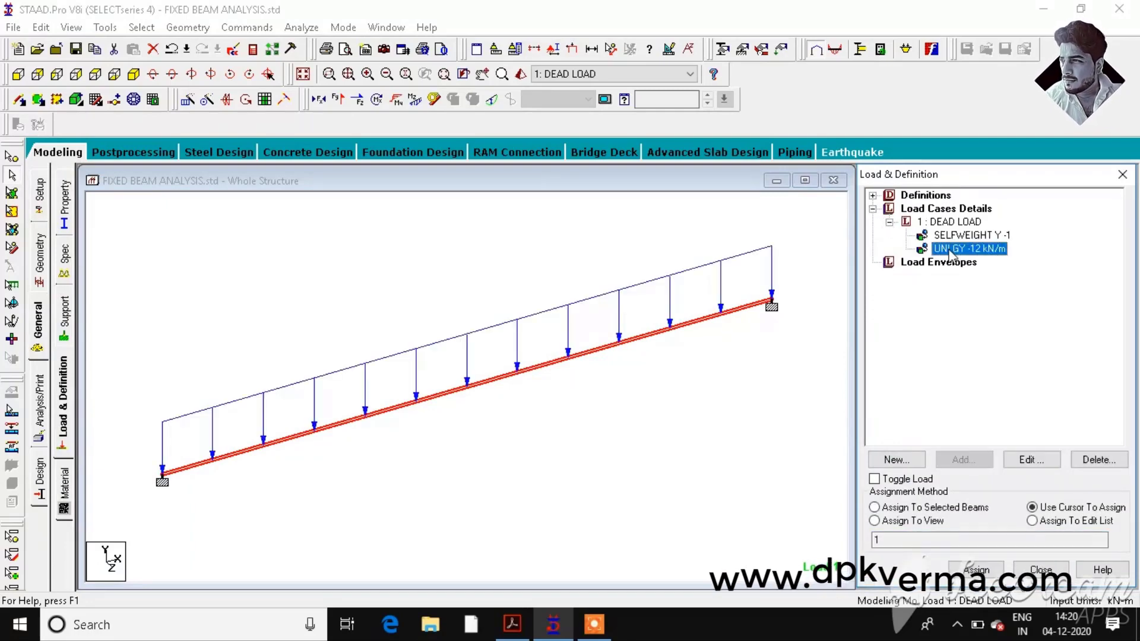
click(1101, 465)
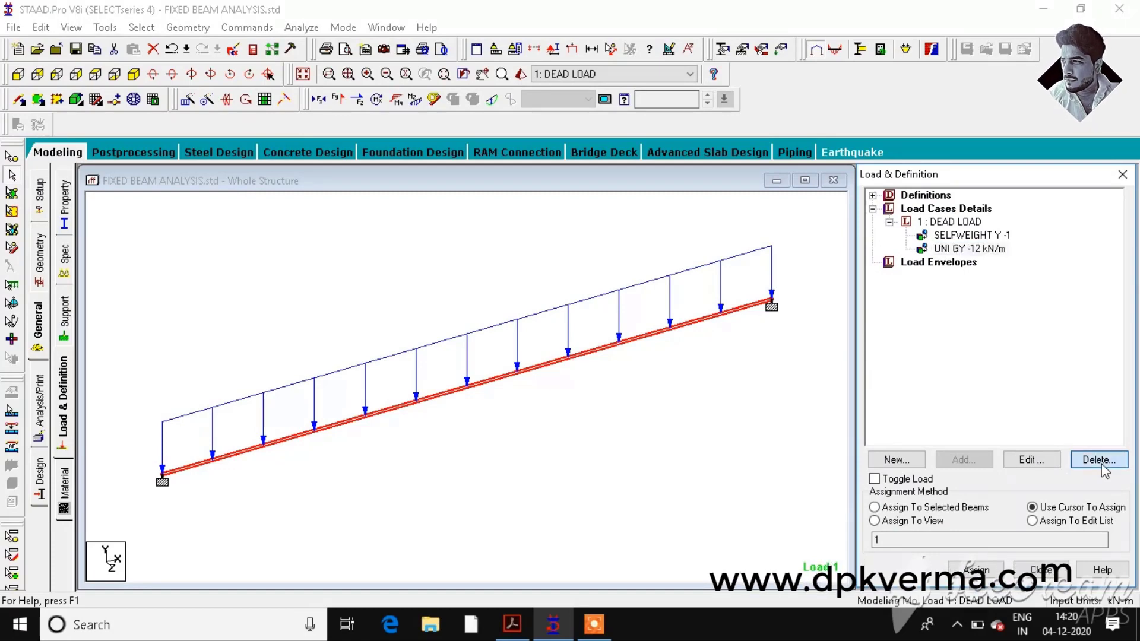
click(1025, 421)
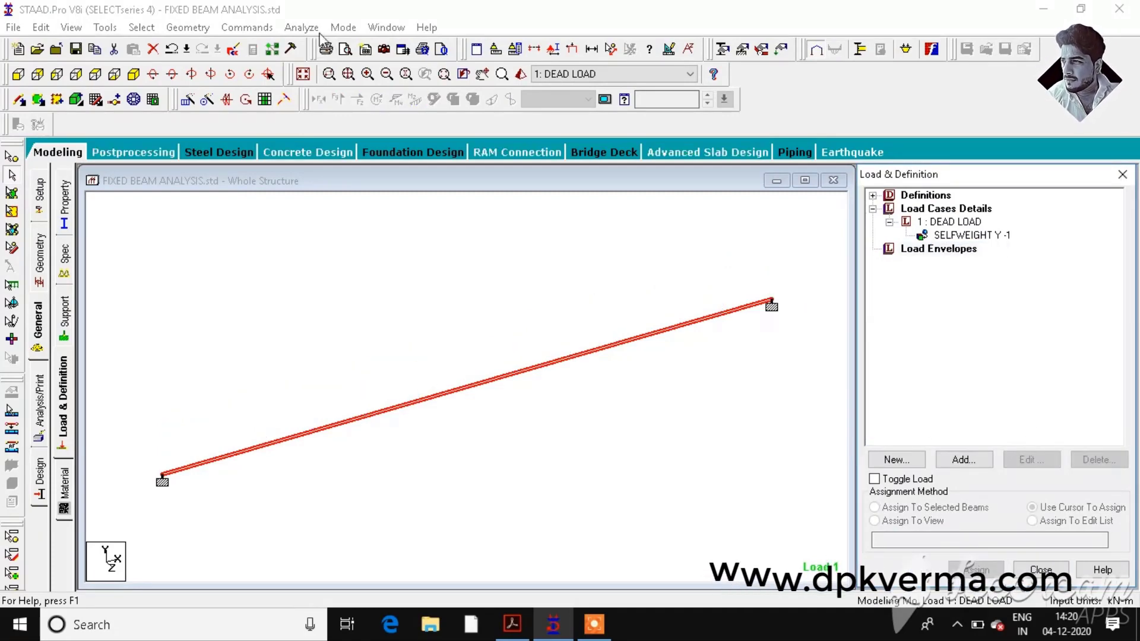
click(302, 28)
click(303, 44)
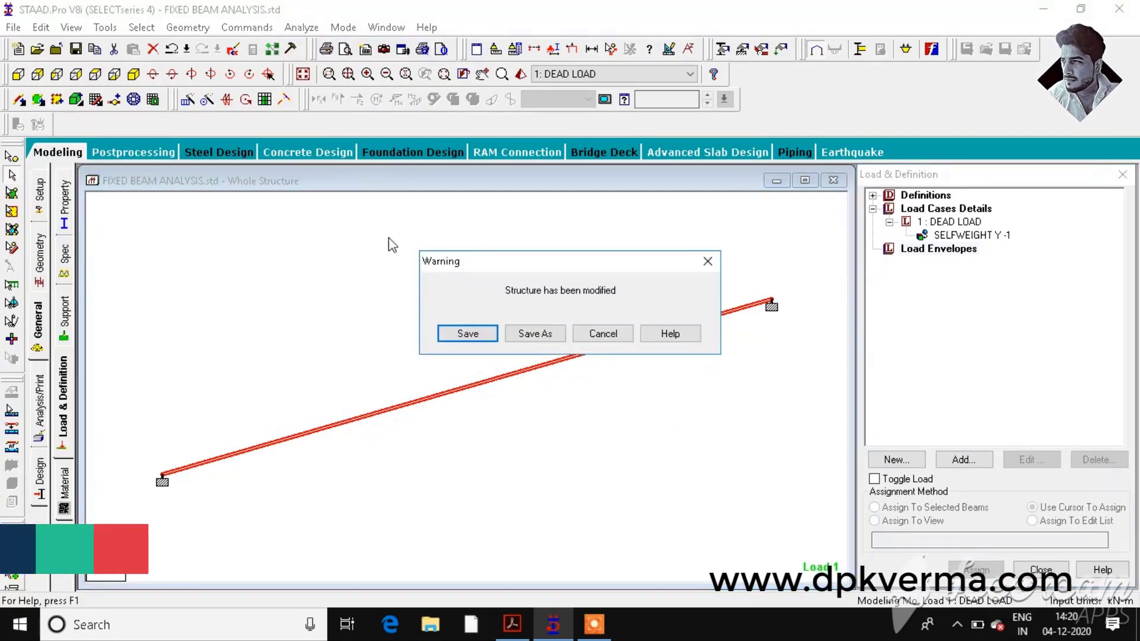
Save the self-weight-only model and load its results, showing 0.102 mm midspan deflection
click(472, 333)
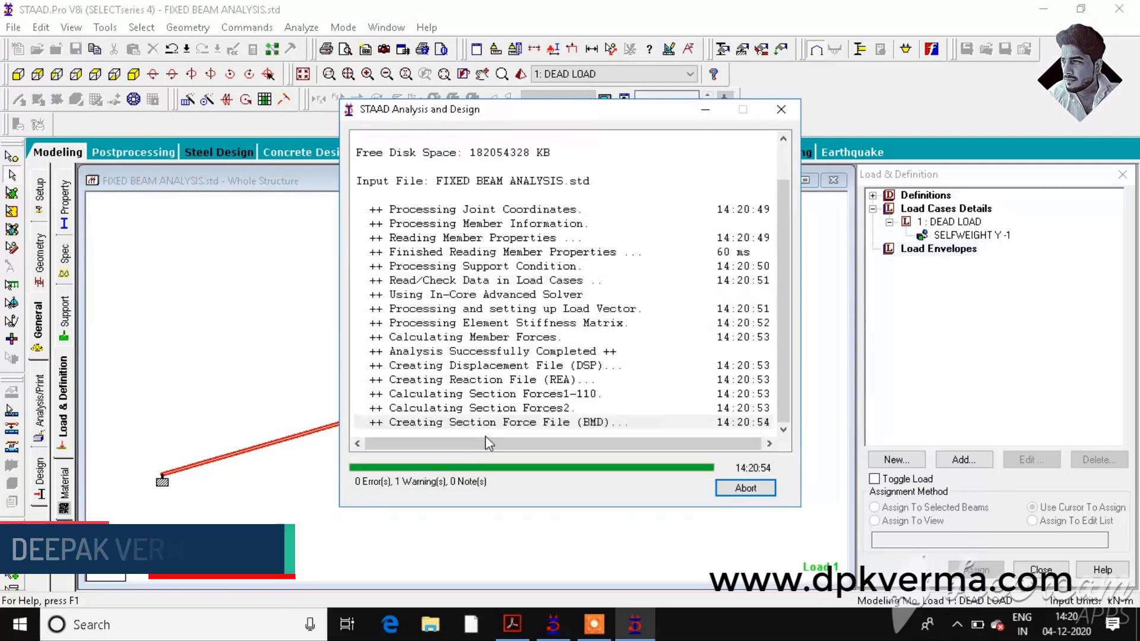
click(460, 478)
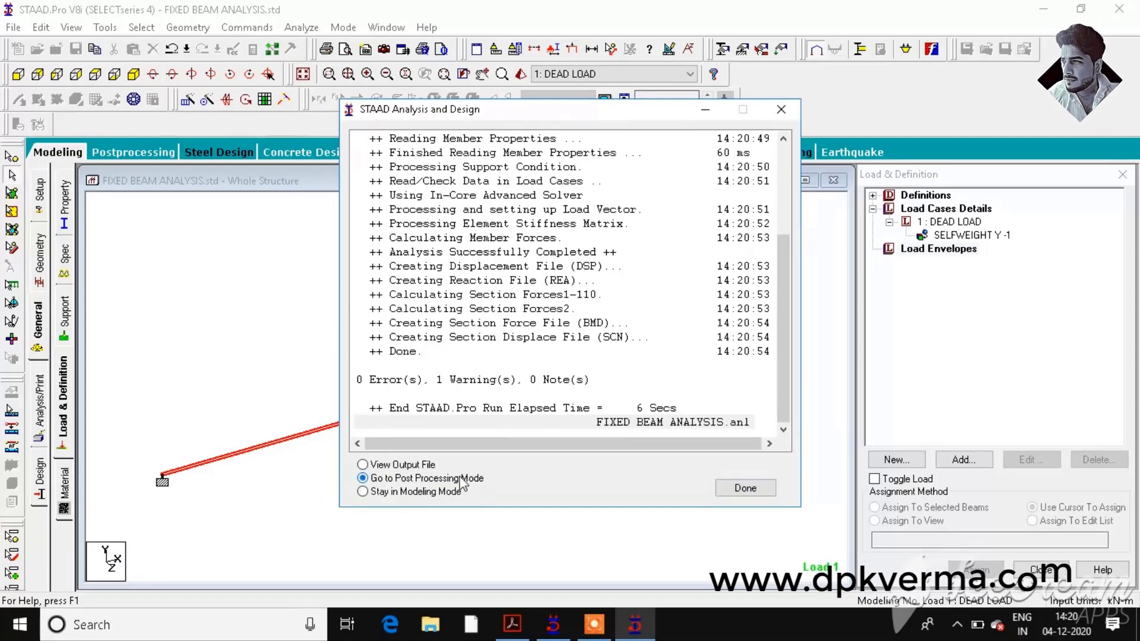
click(745, 487)
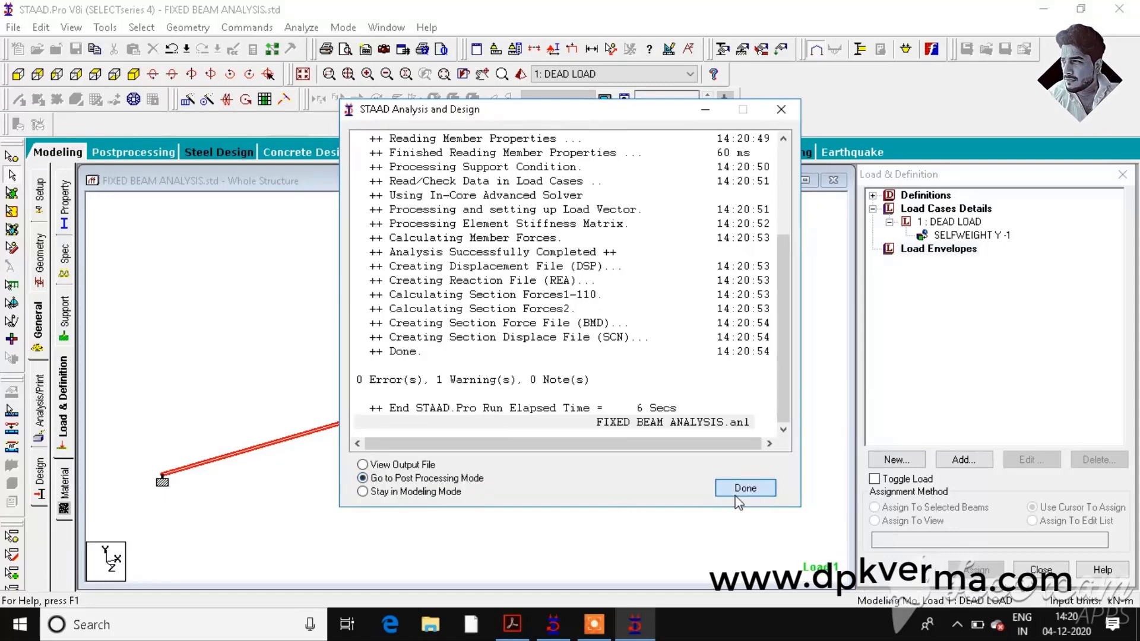
click(597, 442)
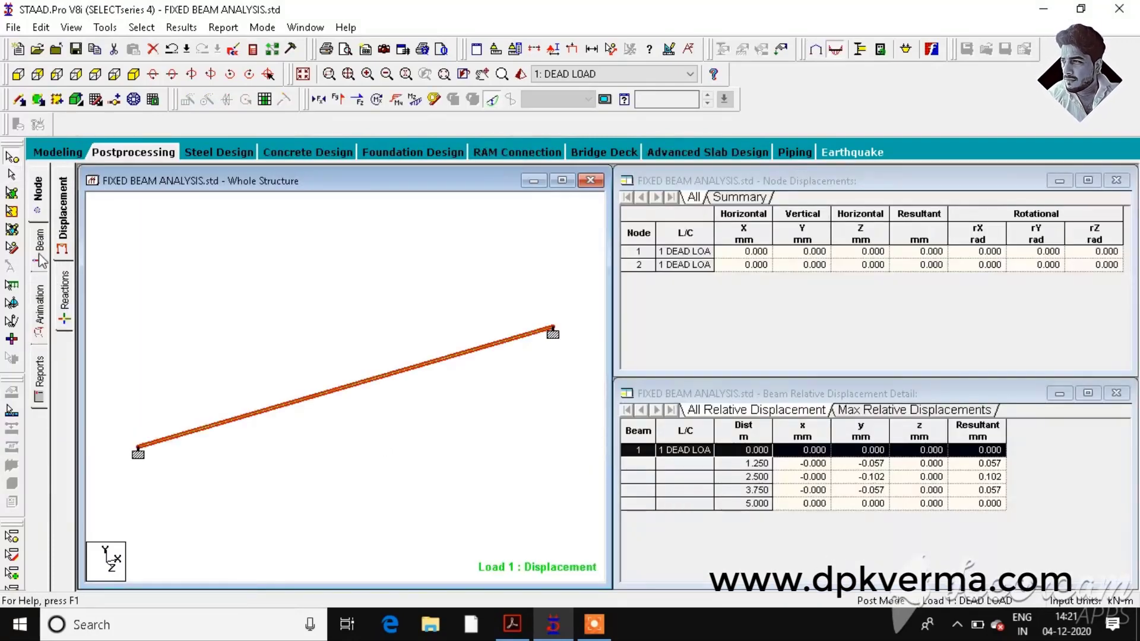
click(39, 257)
click(66, 313)
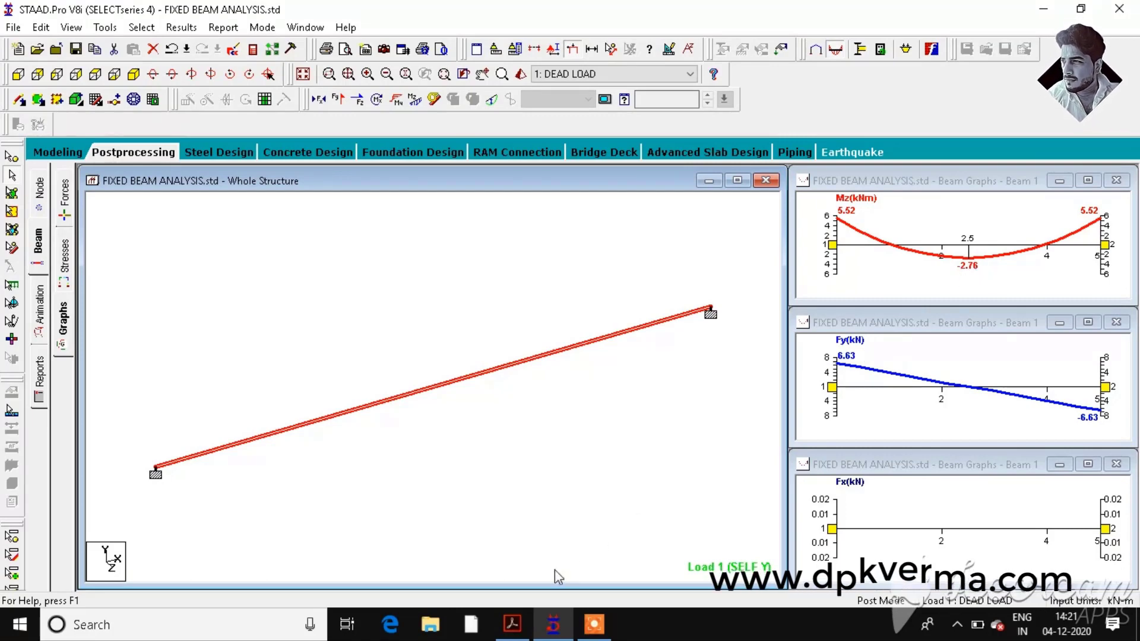
click(514, 626)
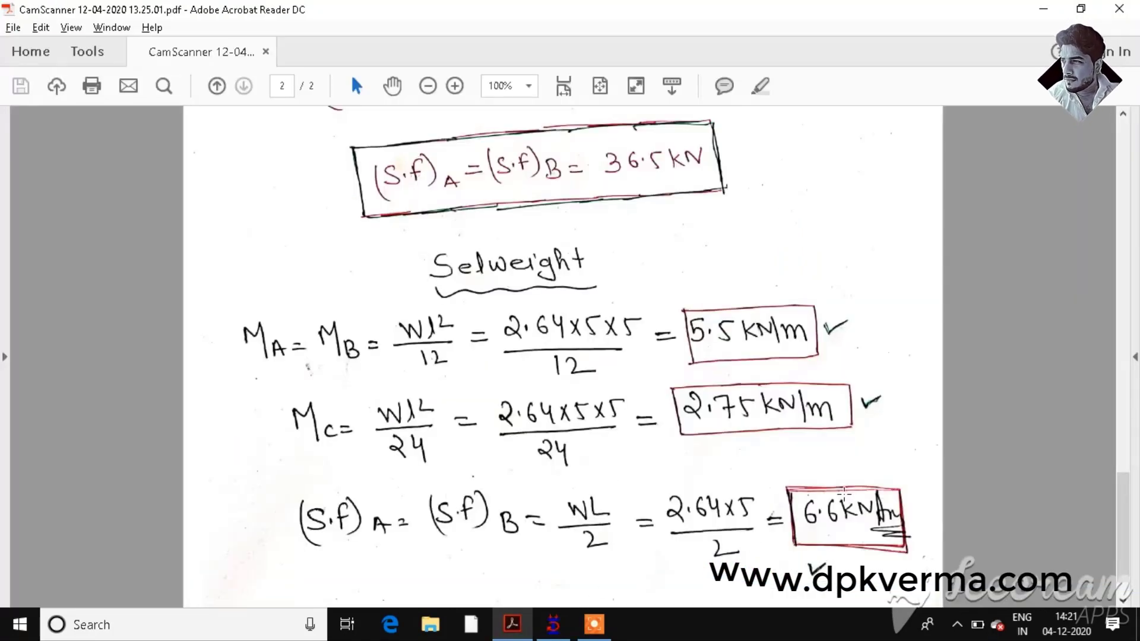
click(562, 627)
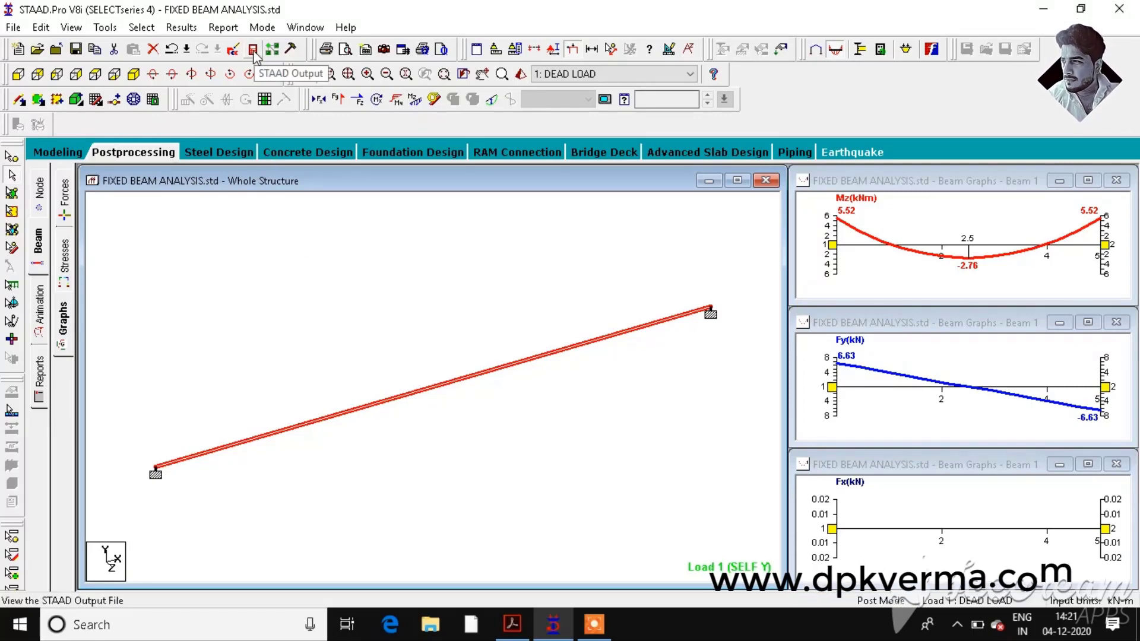
Open the FIXED BEAM ANALYSIS.anl output file and locate the STAAD SPACE command
click(253, 52)
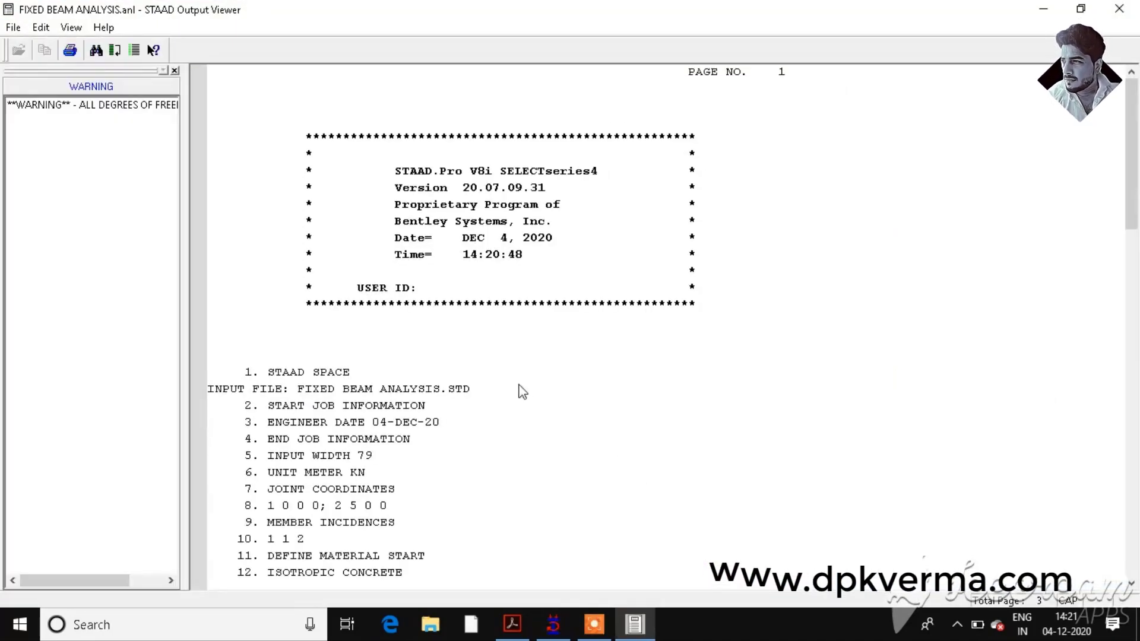
click(326, 374)
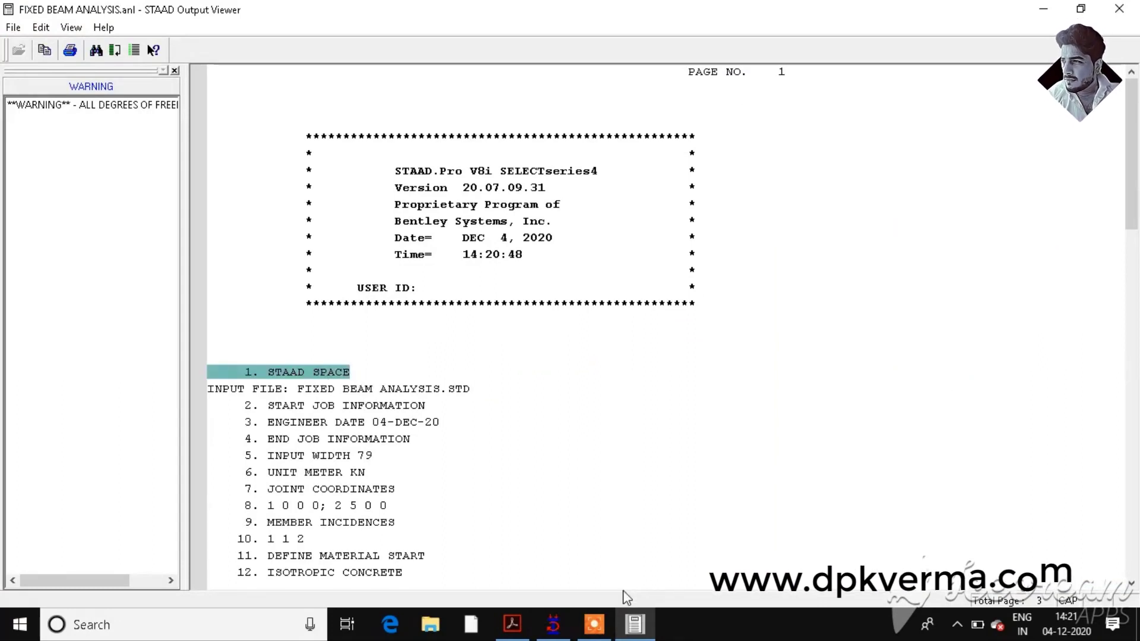
click(596, 624)
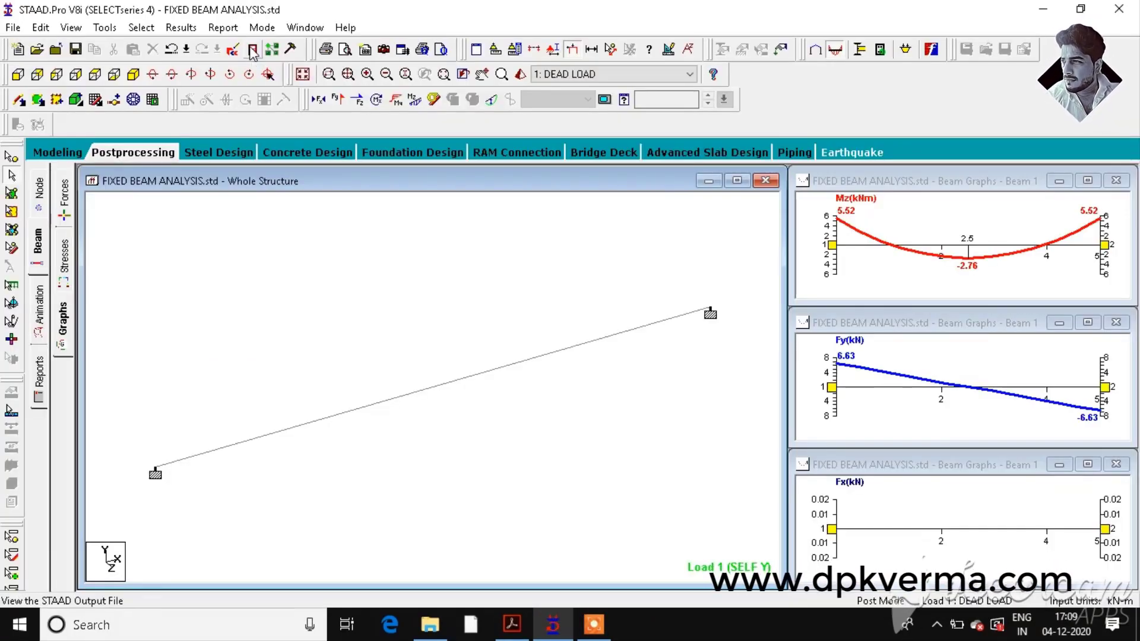
Review the output header's program version, run date and Bentley Systems lines
click(253, 50)
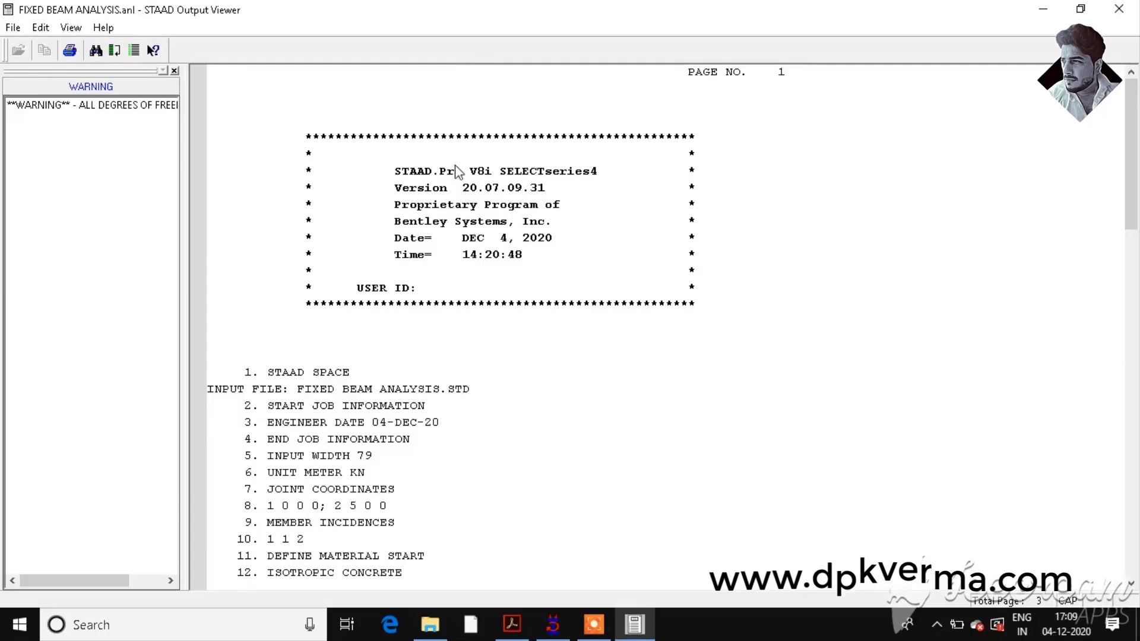
click(471, 190)
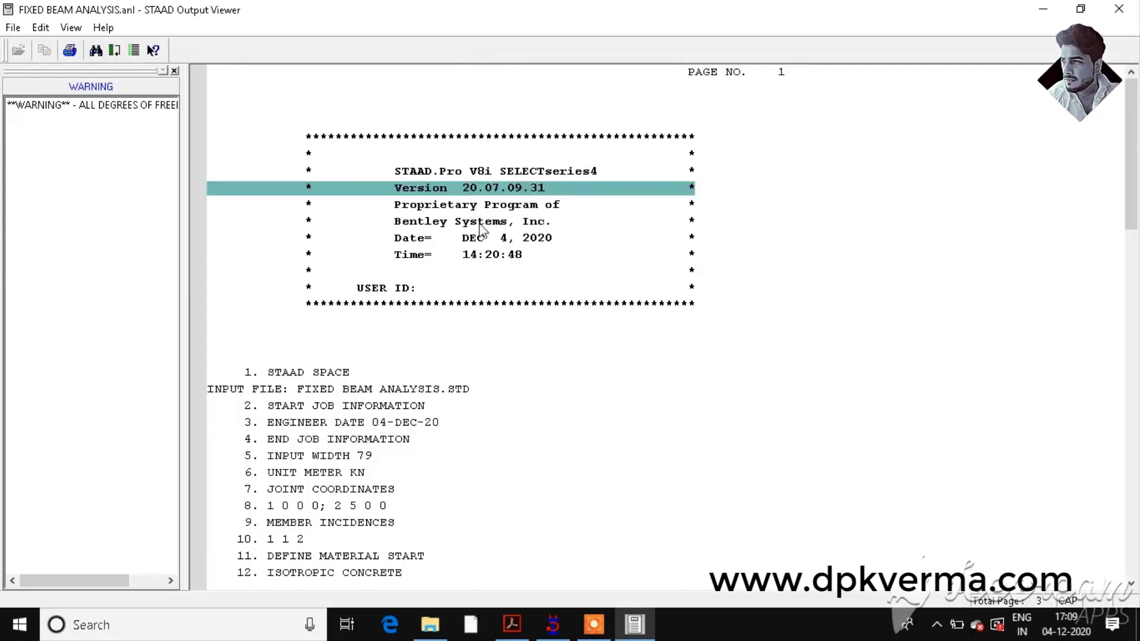
key(Down)
key(Down)
key(Down)
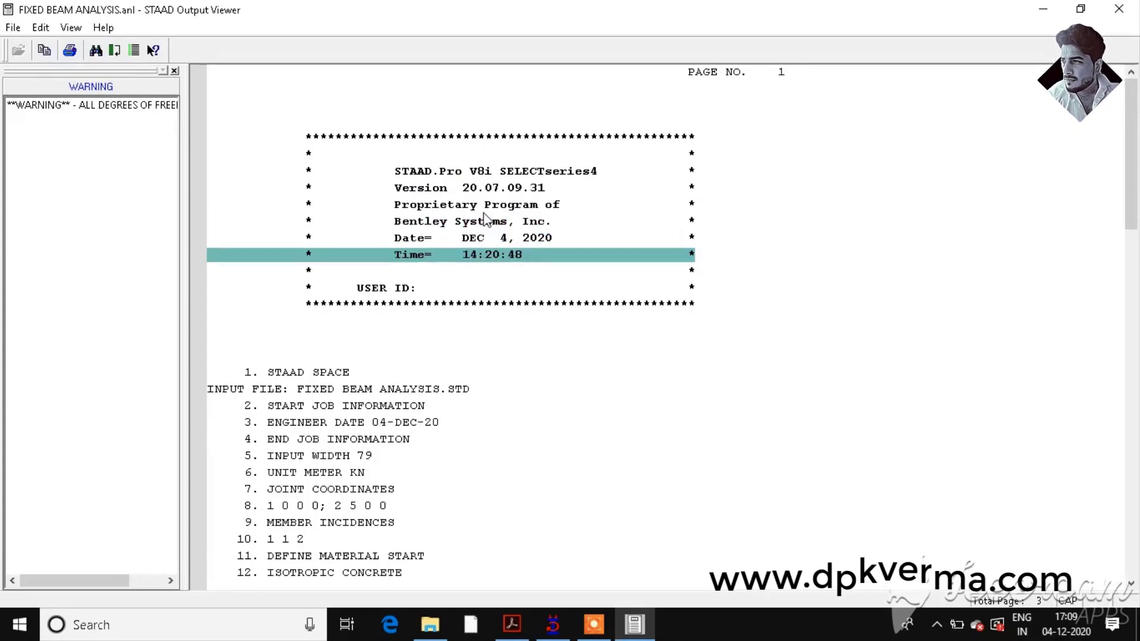
click(497, 244)
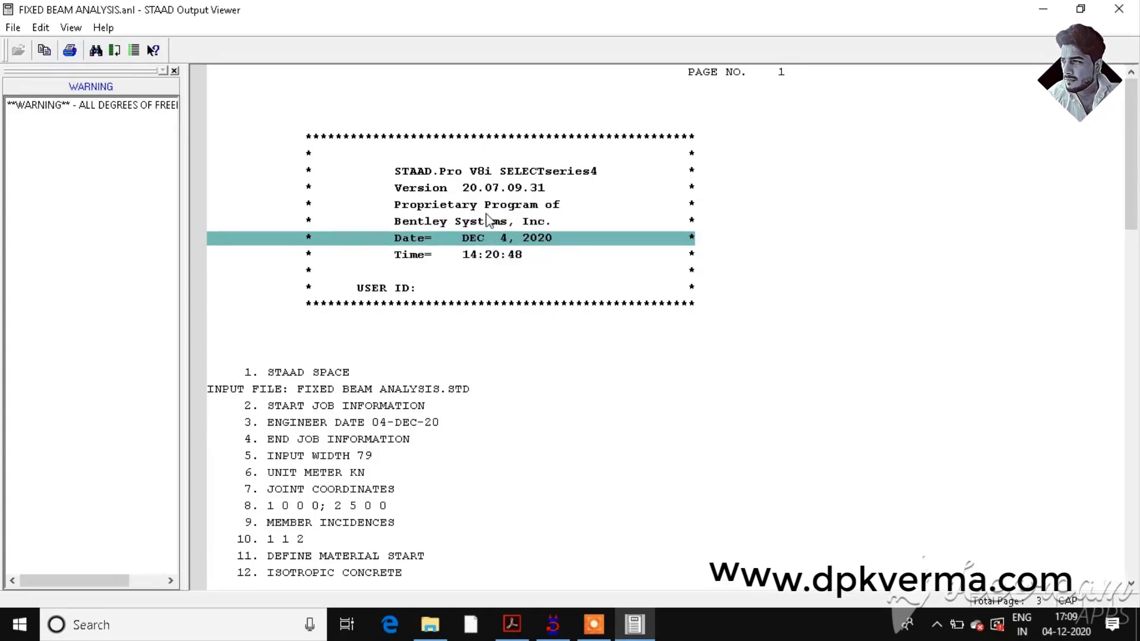
click(487, 221)
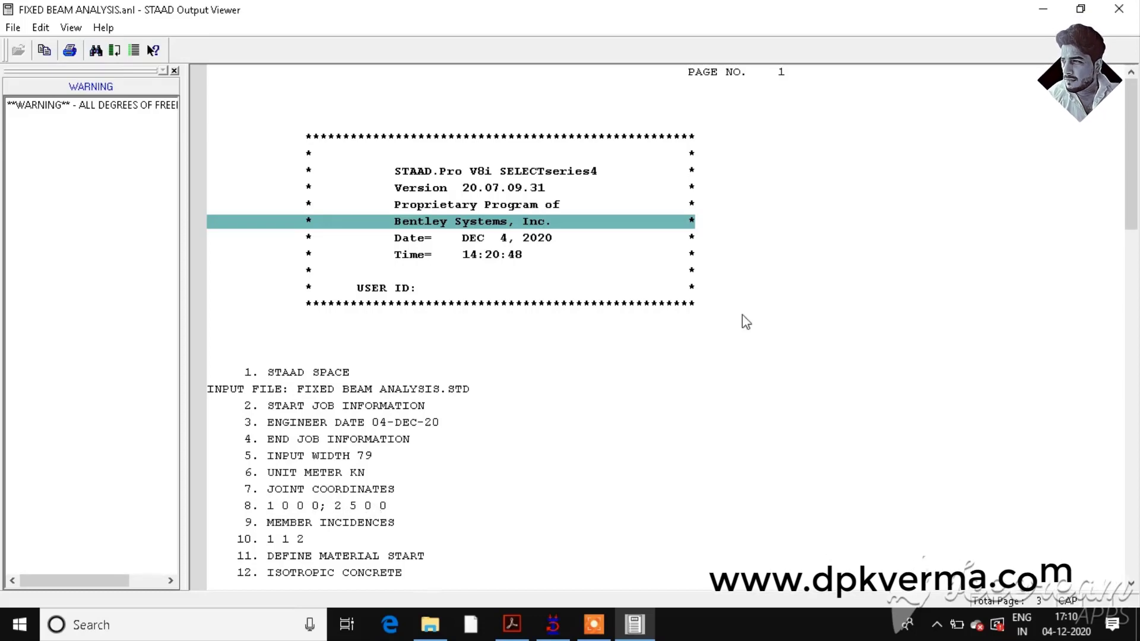
click(1045, 8)
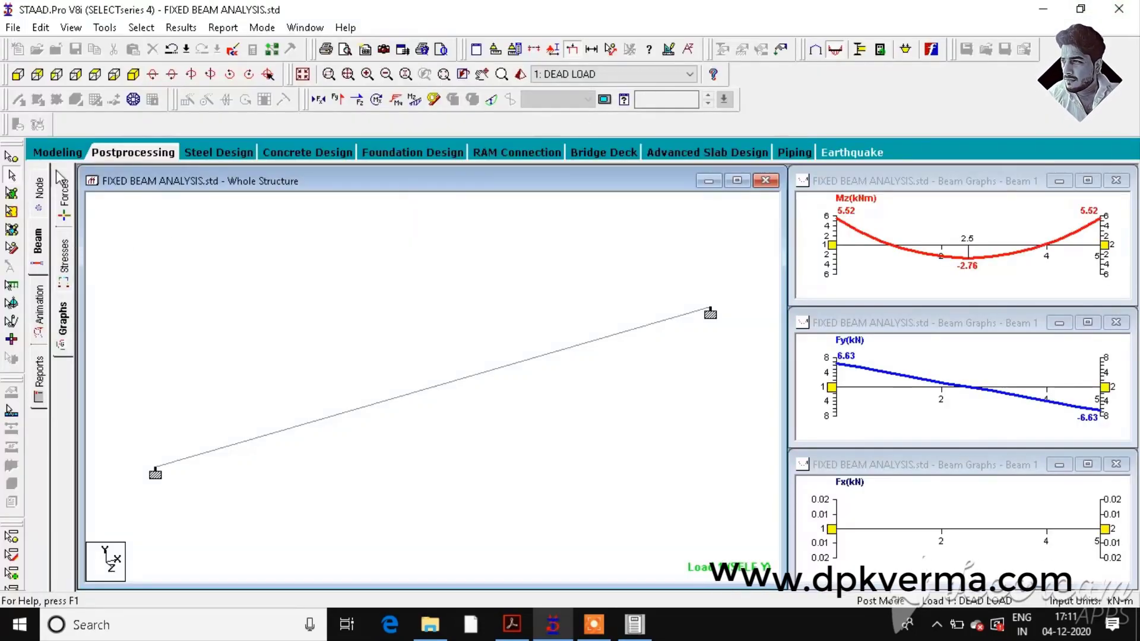
Show the Modeling node and beam tables, confirming nodes at (0,0,0) and (5,0,0)
click(57, 152)
click(40, 246)
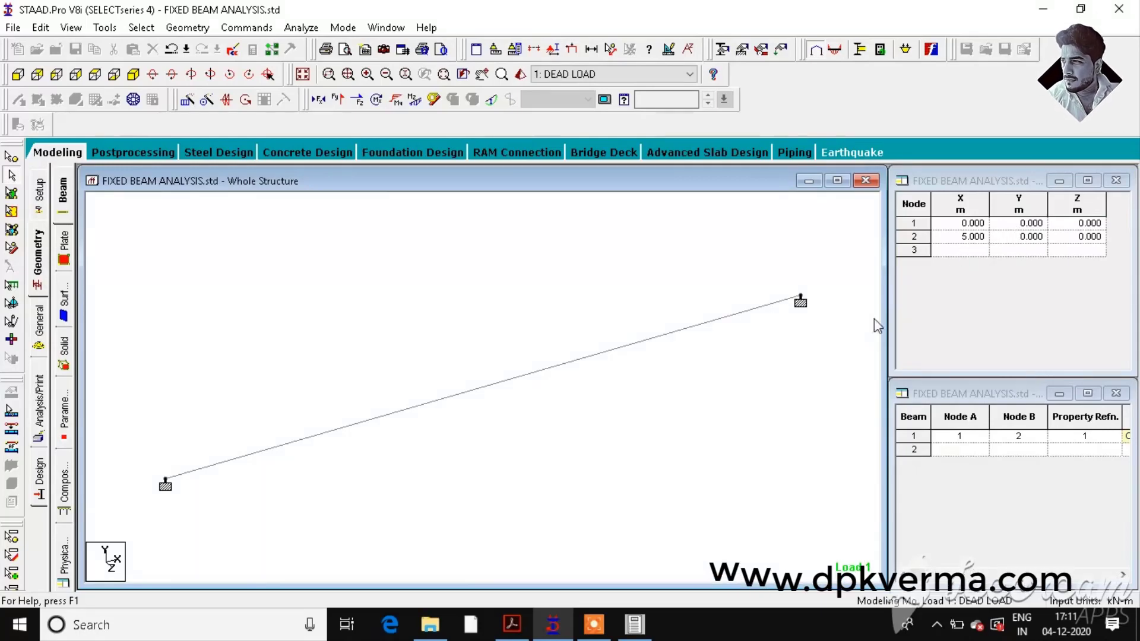
click(643, 634)
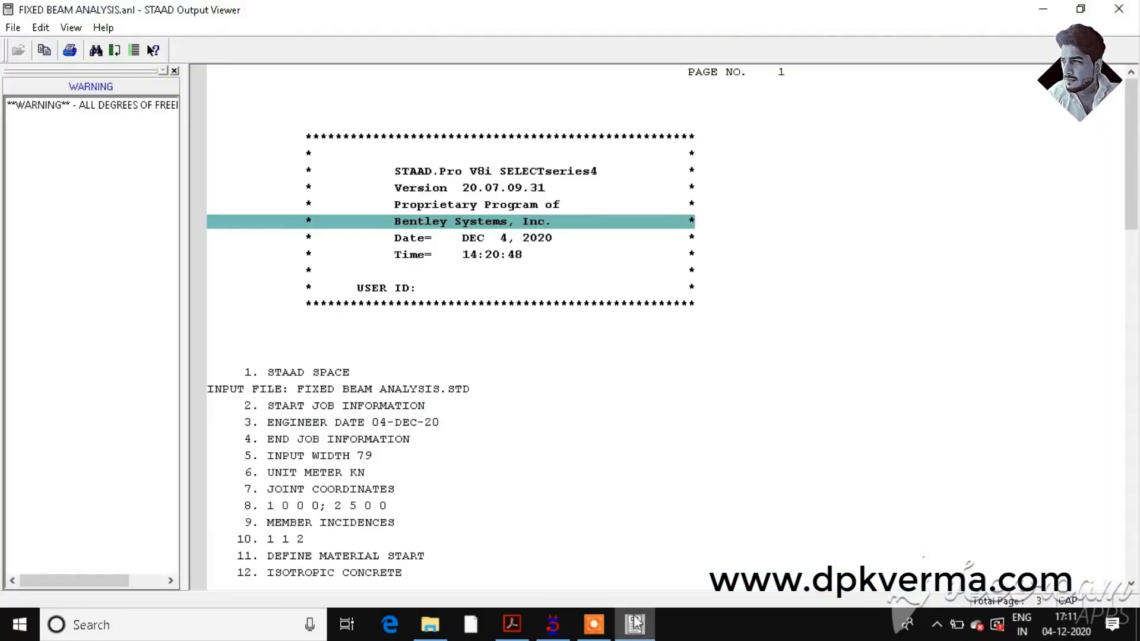
Match the output's MEMBER INCIDENCES 1 1 2 to beam 1 between nodes 1 and 2, labelling beam numbers
click(346, 526)
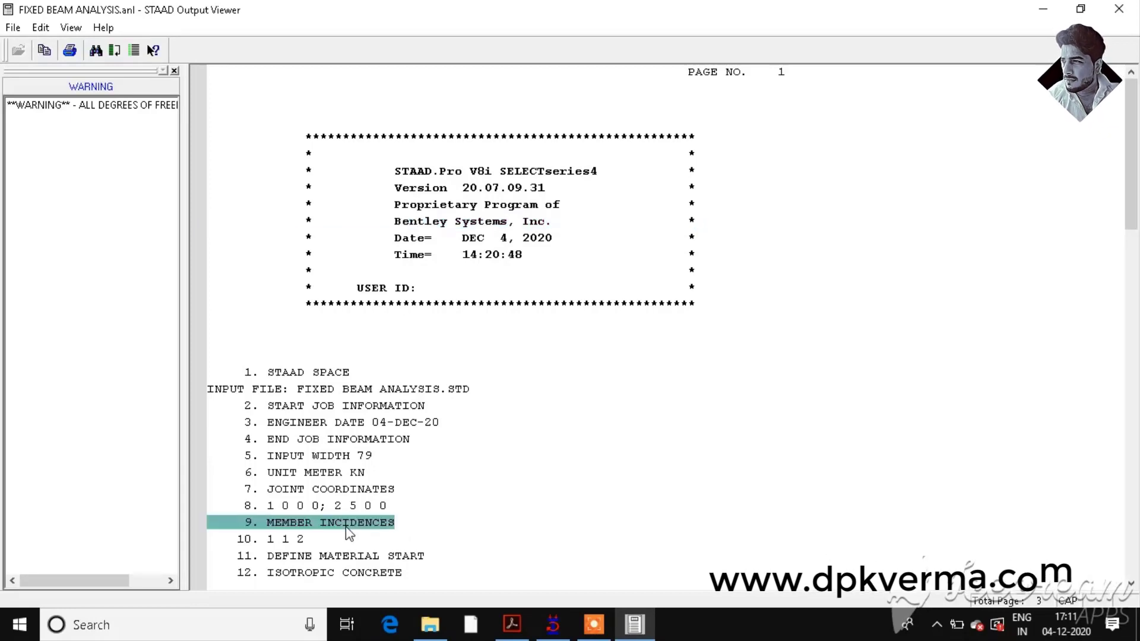
drag(1131, 206, 1134, 297)
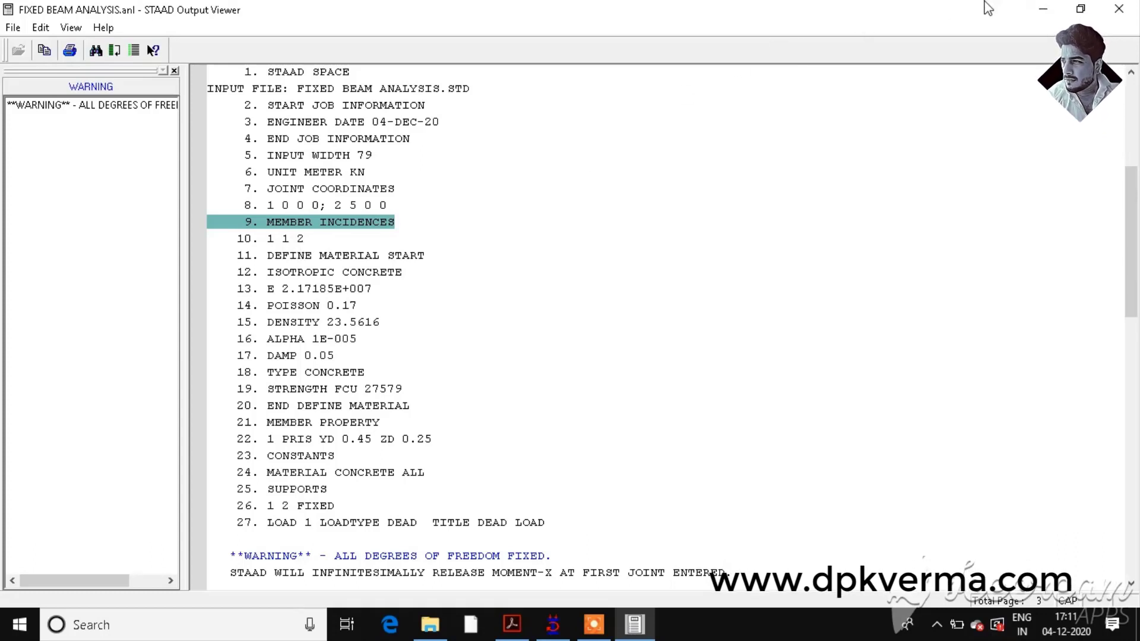
click(1040, 11)
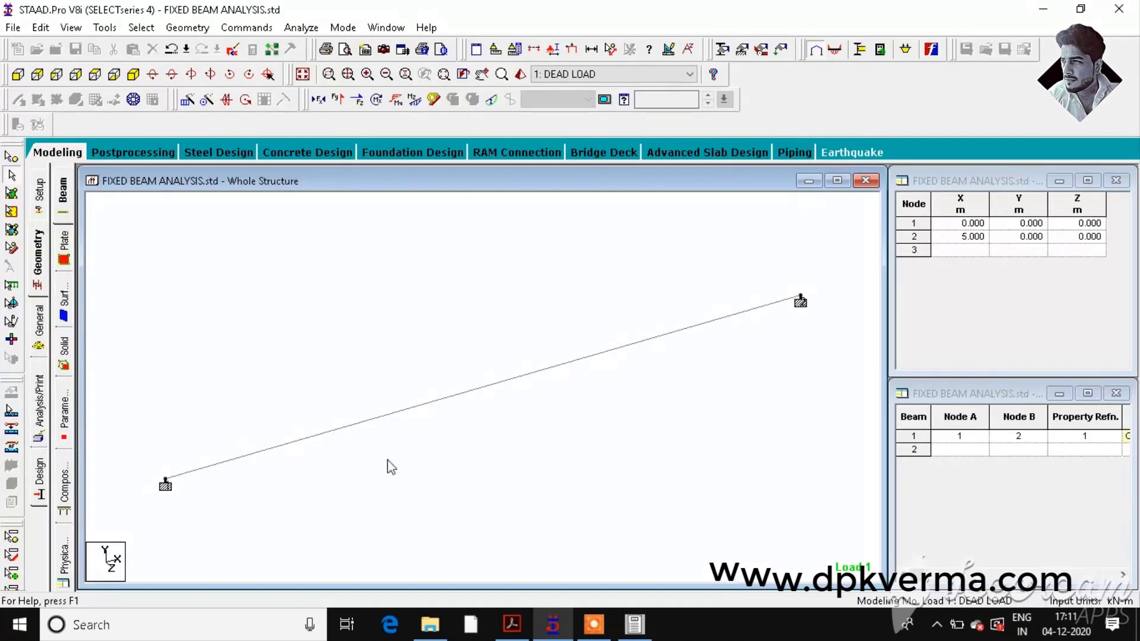
key(shift+b)
Review the concrete material lines: E 2.17185E+007, Poisson 0.17, density 23.5616, alpha 1E-005, FCU 27579
click(635, 621)
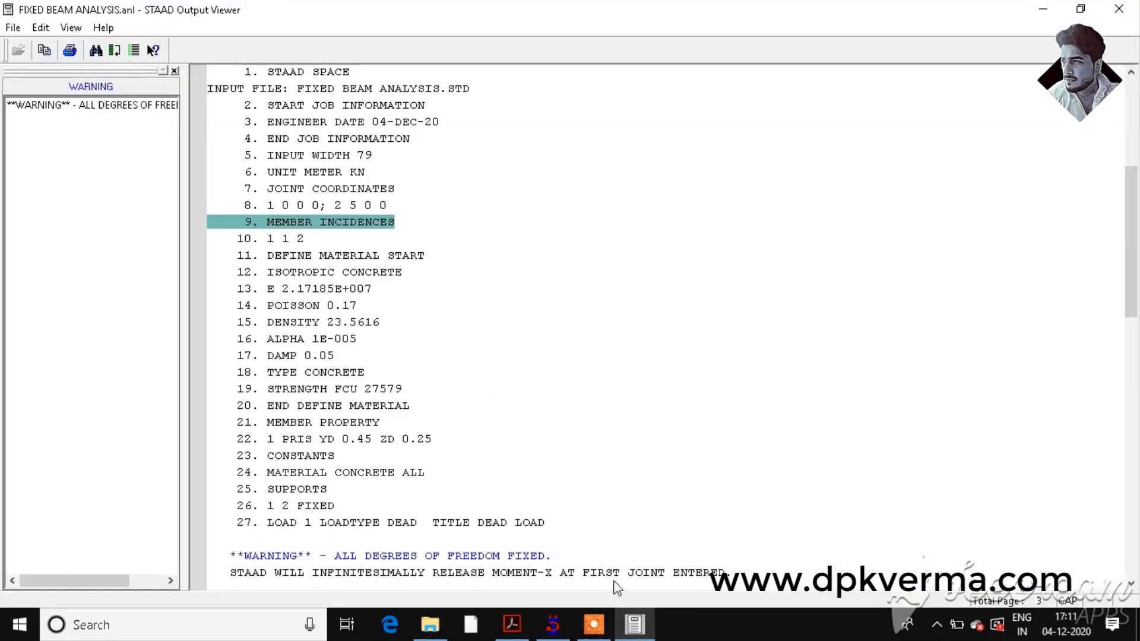
click(358, 257)
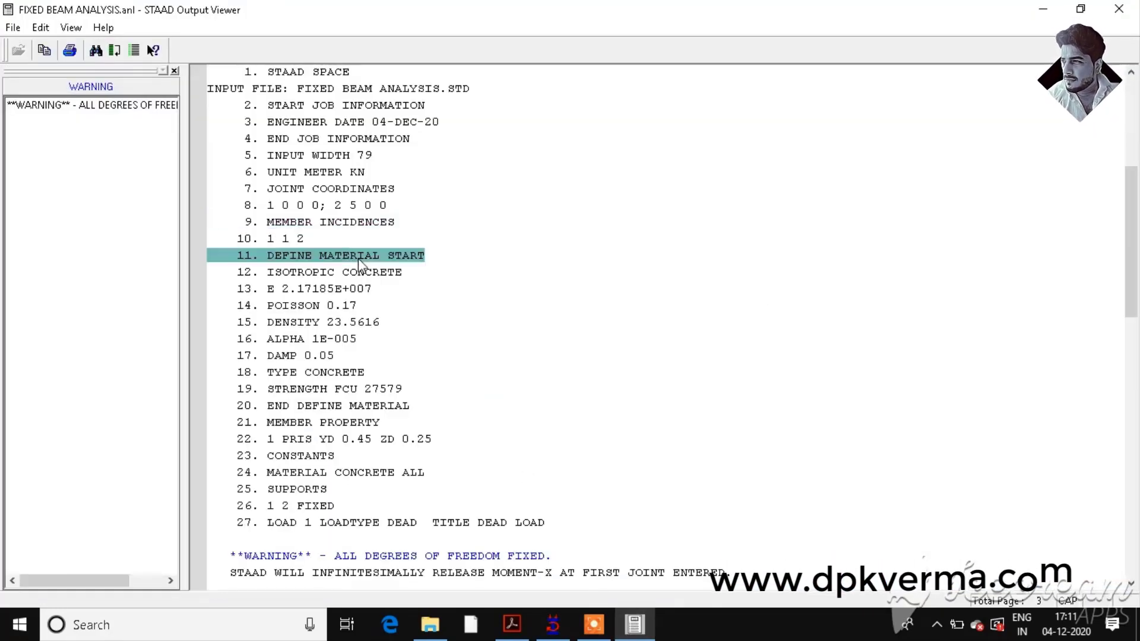
click(358, 274)
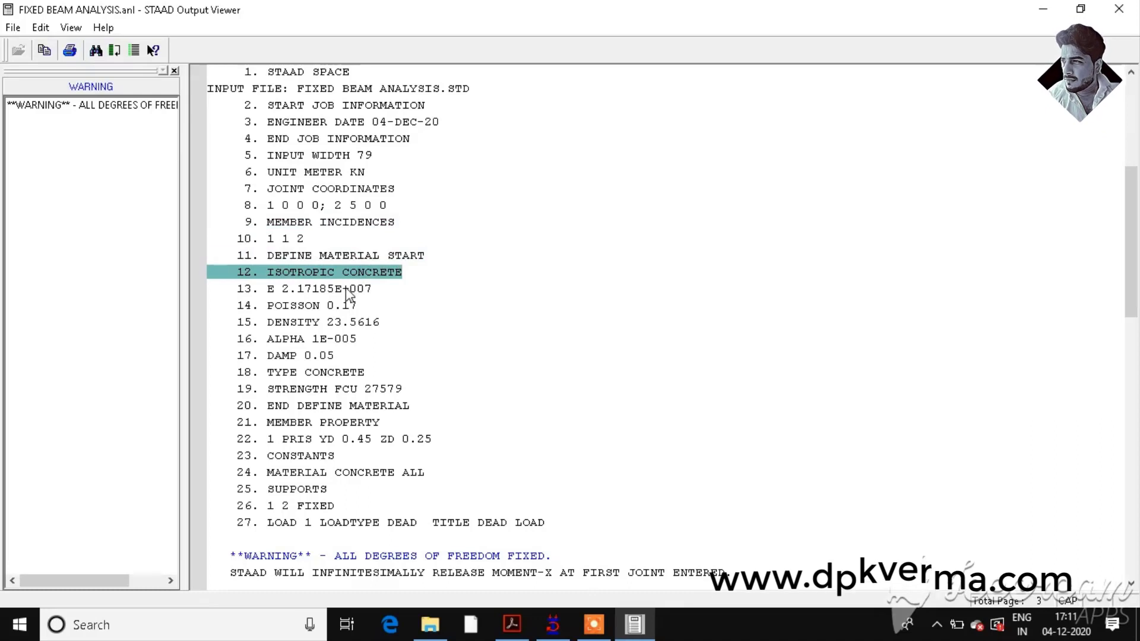
click(346, 288)
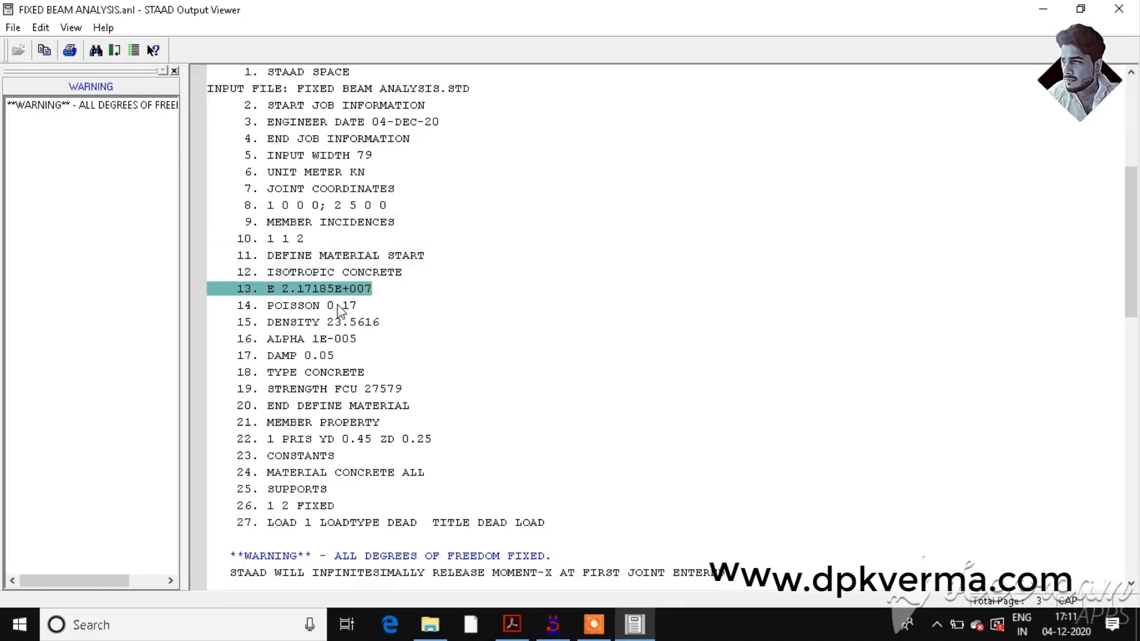
click(346, 305)
click(338, 323)
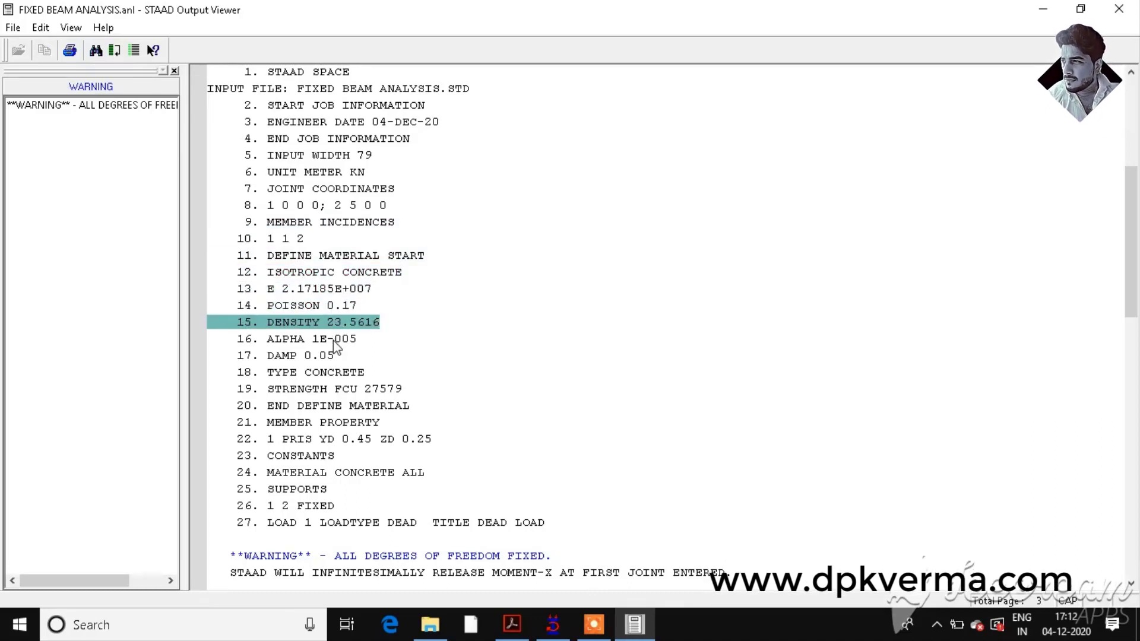
click(333, 340)
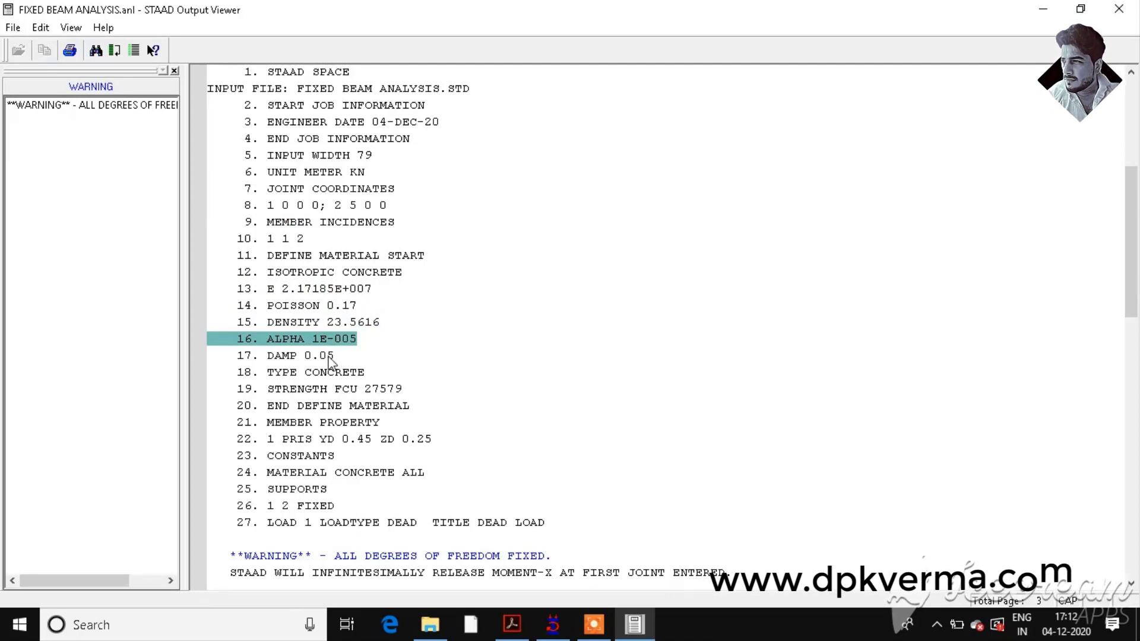
click(329, 356)
click(333, 374)
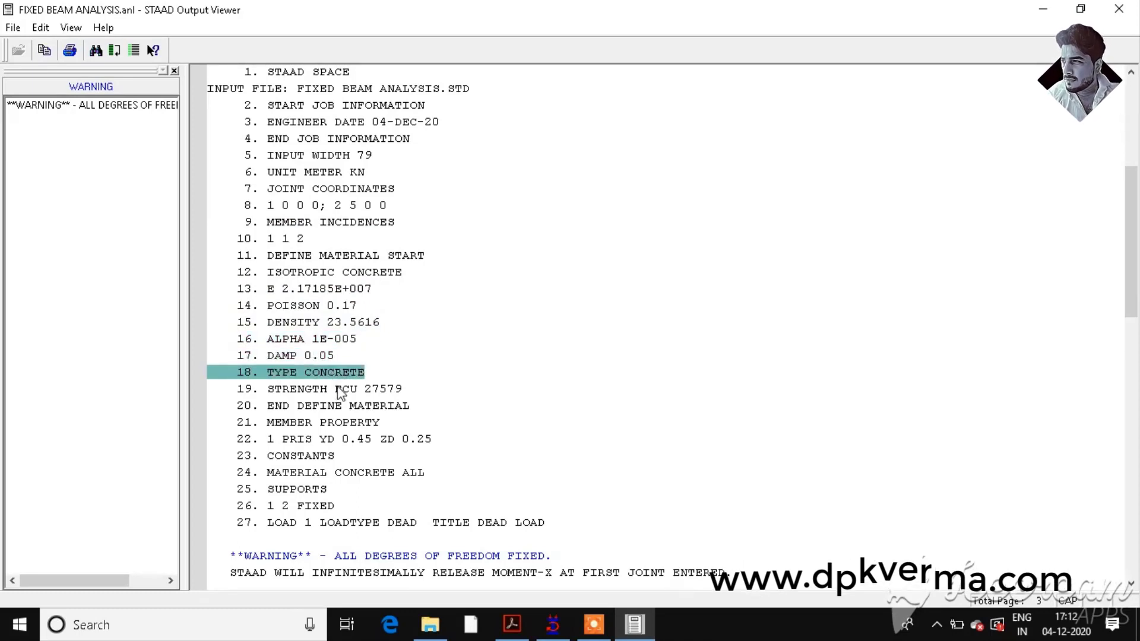
click(338, 390)
click(342, 408)
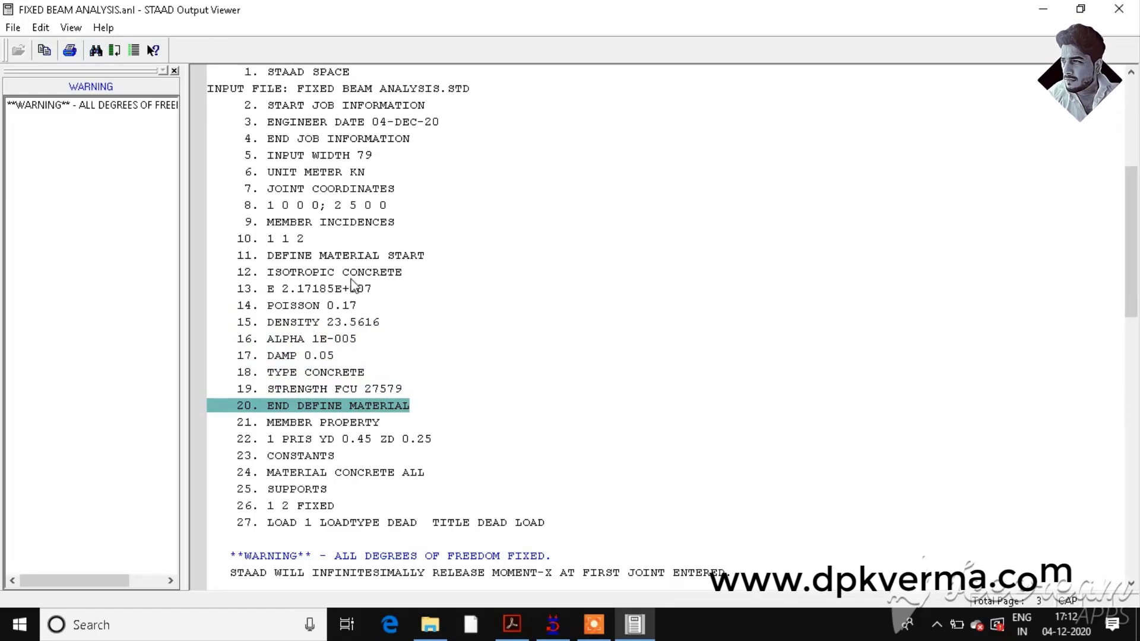
Inspect the Rect 0.45x0.25 section, confirming YD 0.45, ZD 0.25 and CONCRETE material
click(1045, 9)
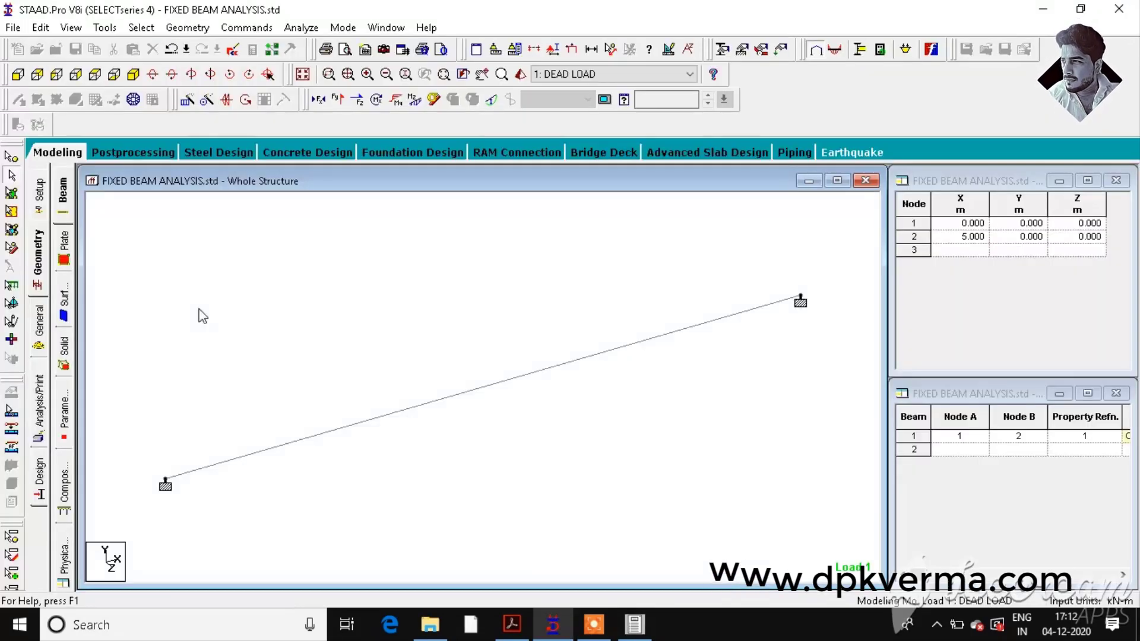
click(39, 320)
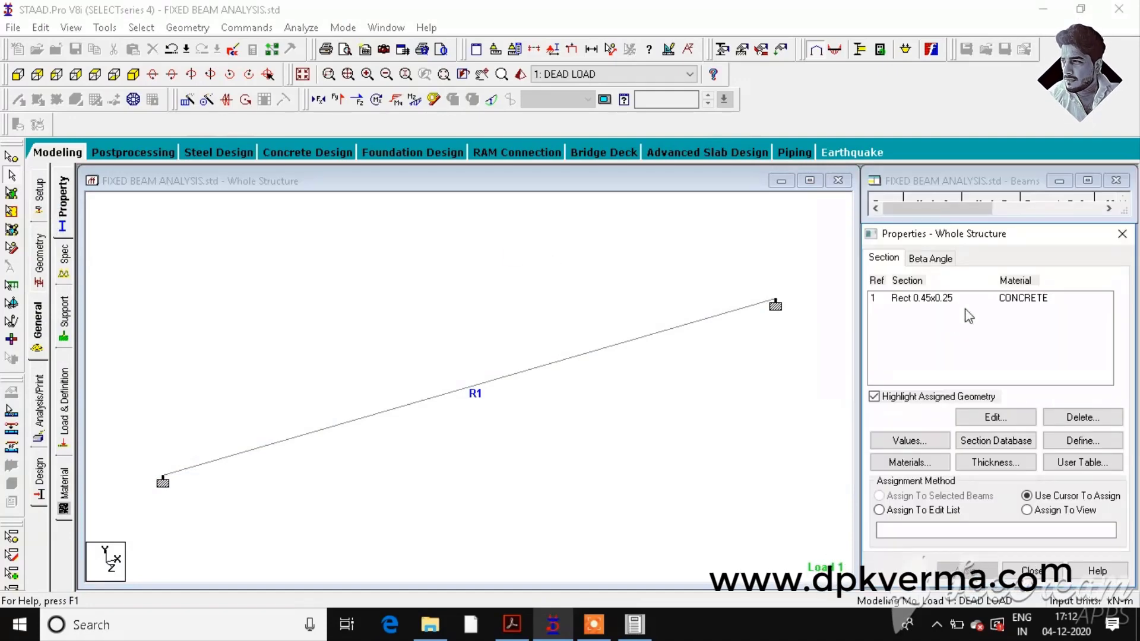
click(971, 300)
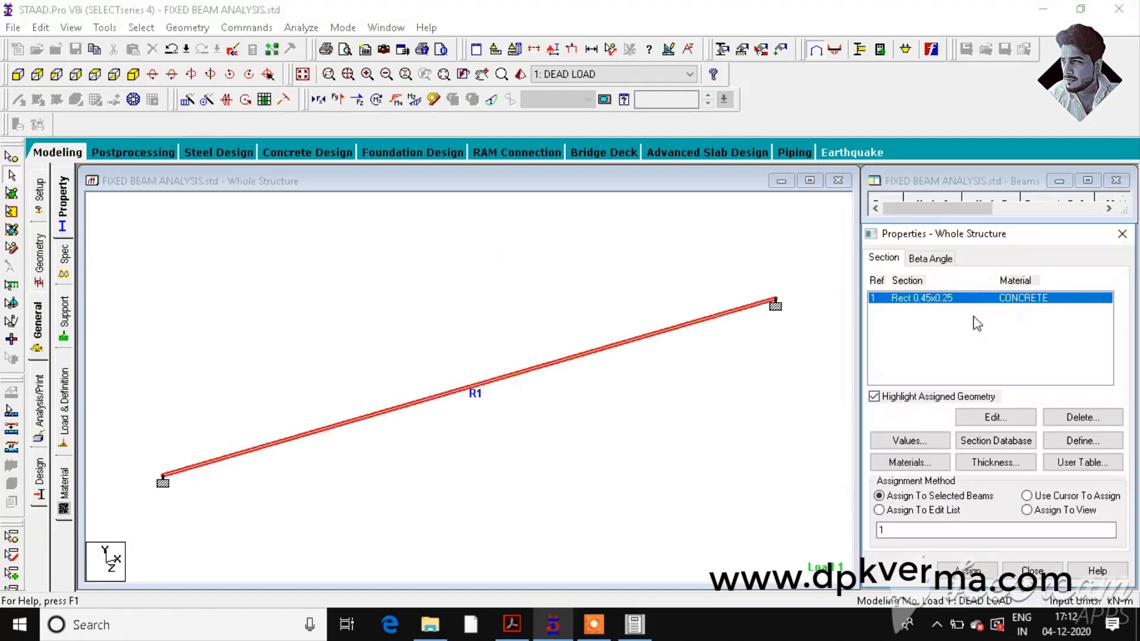
click(1002, 420)
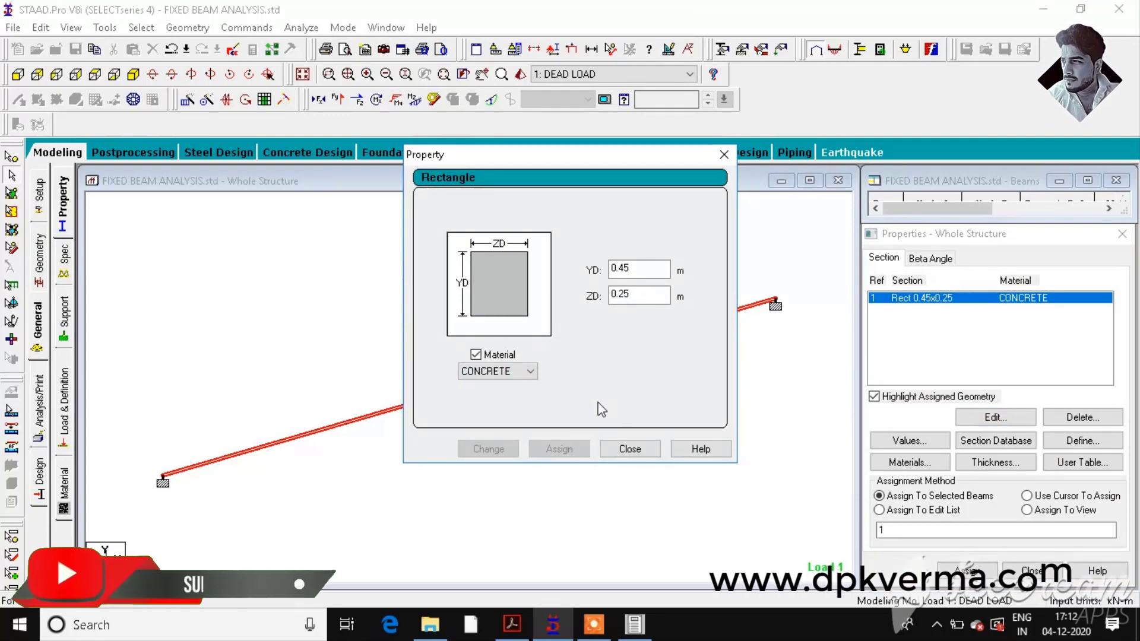
click(630, 450)
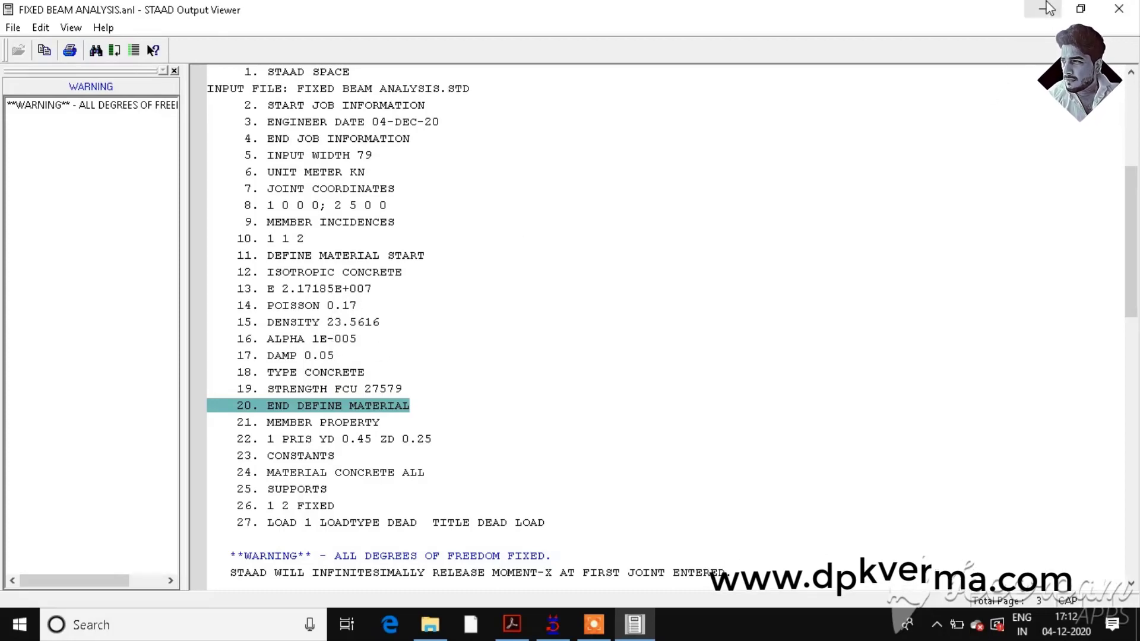
Verify CONCRETE's properties (E 2.17185e+007, Poisson 0.17, Fcu 27579), then return to the output file
click(1118, 9)
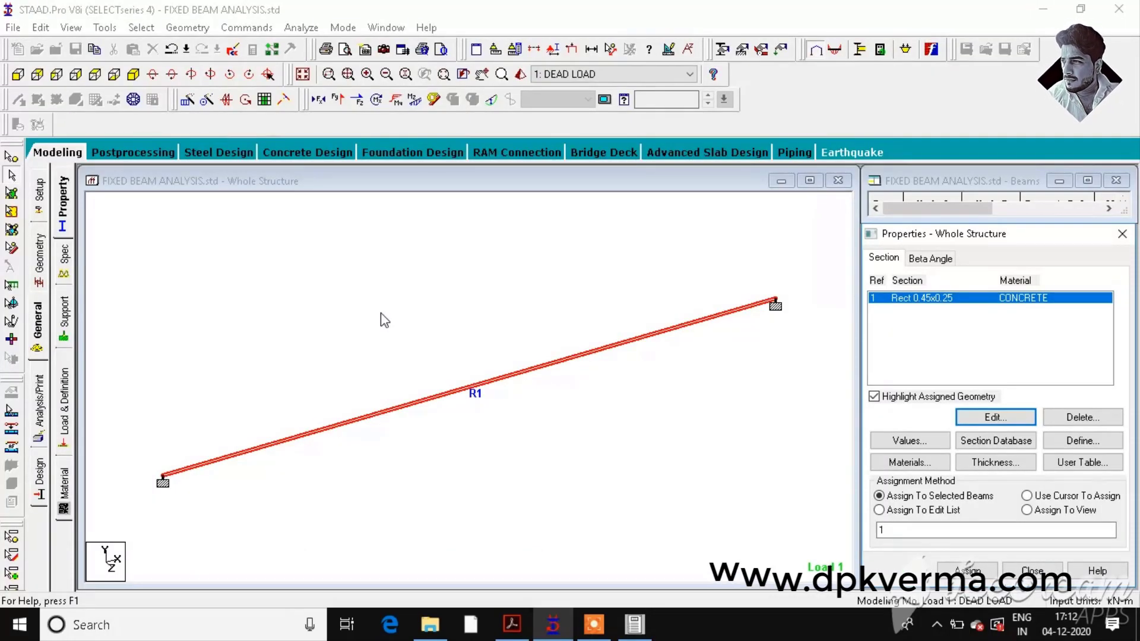
click(63, 485)
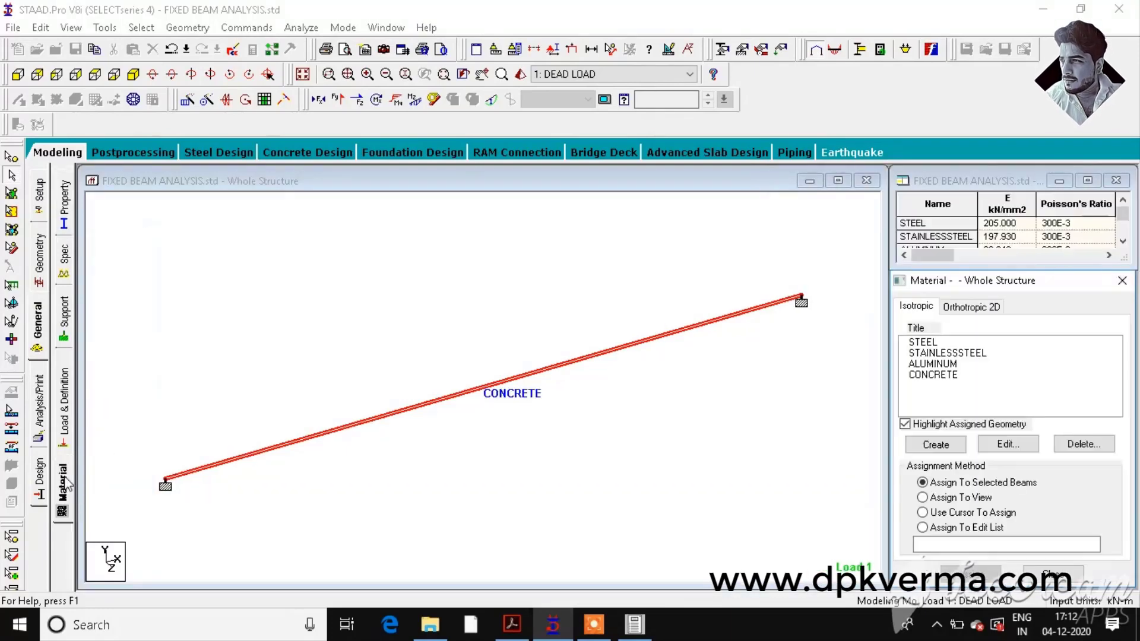
click(944, 377)
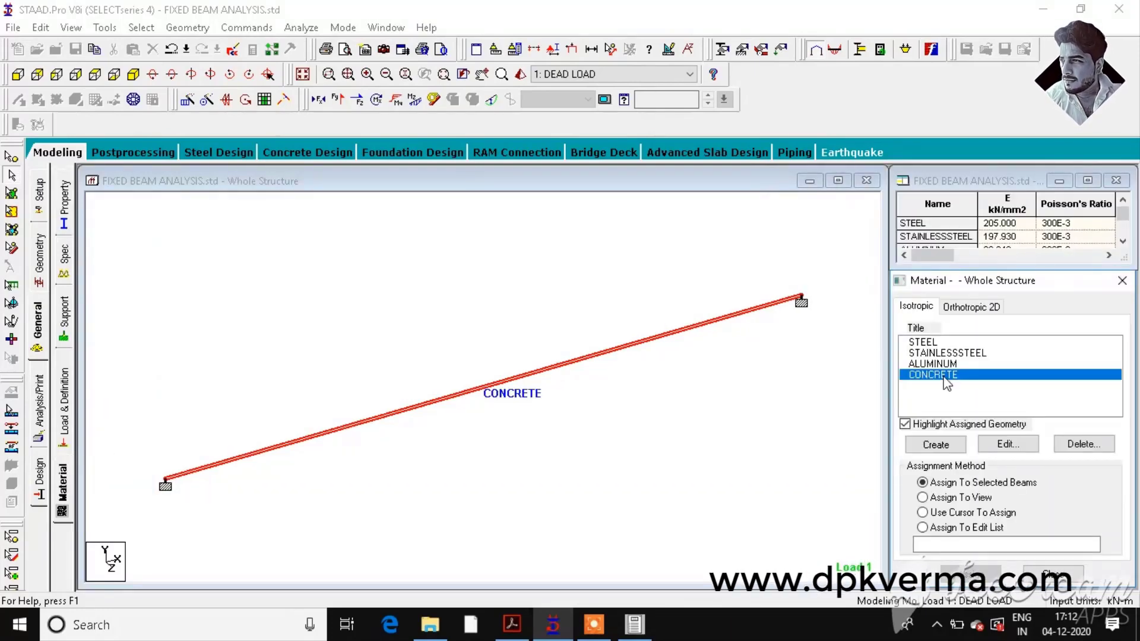
click(998, 450)
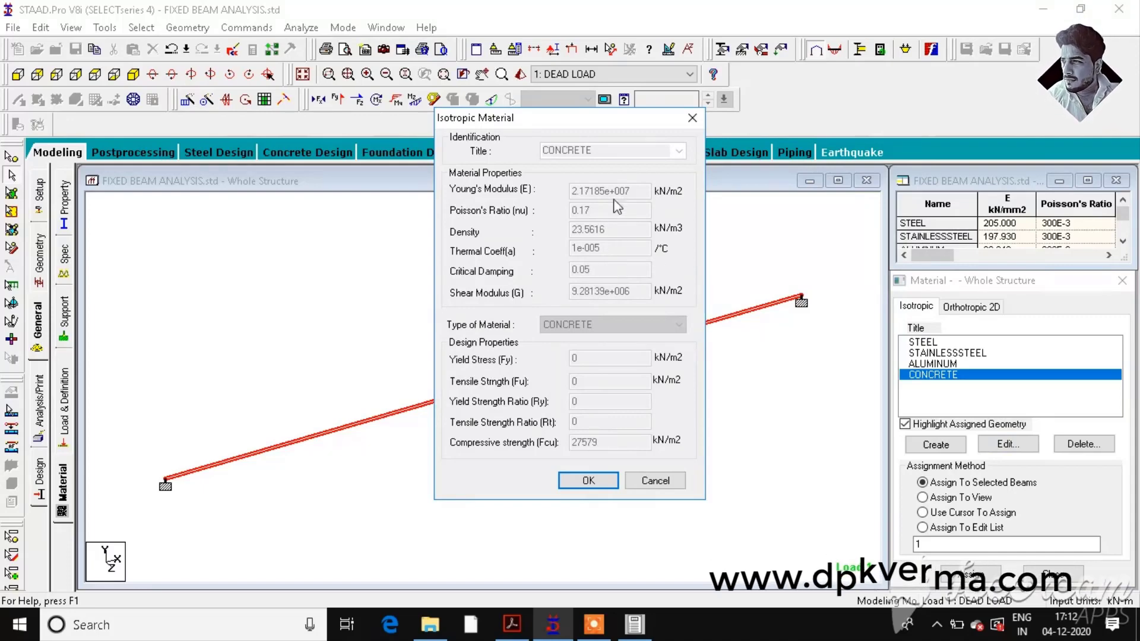
click(688, 122)
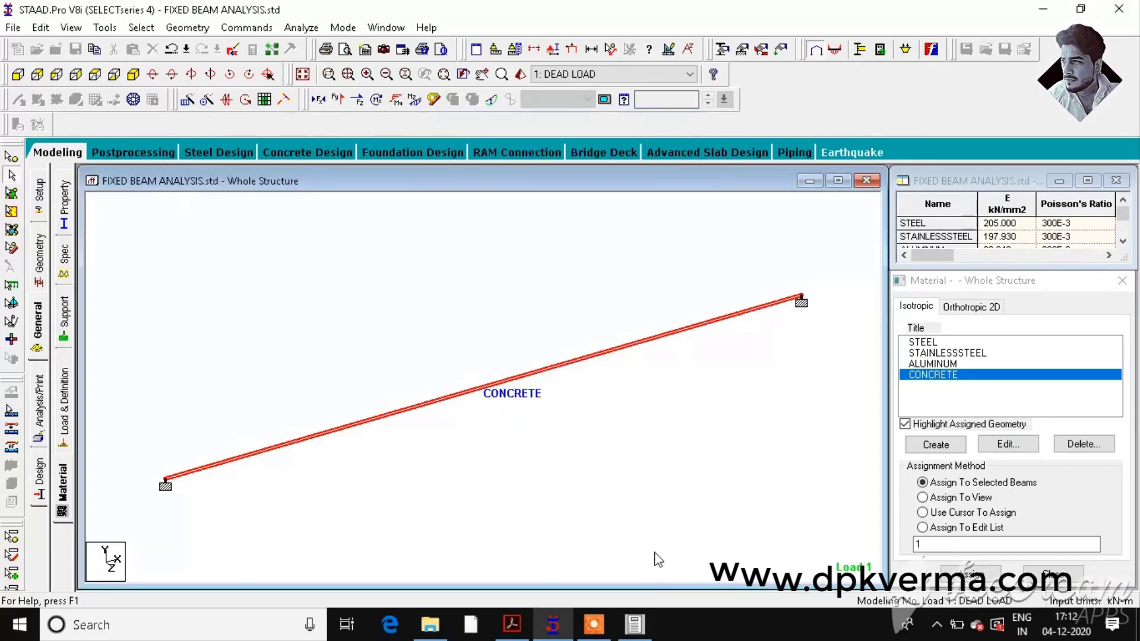
click(635, 623)
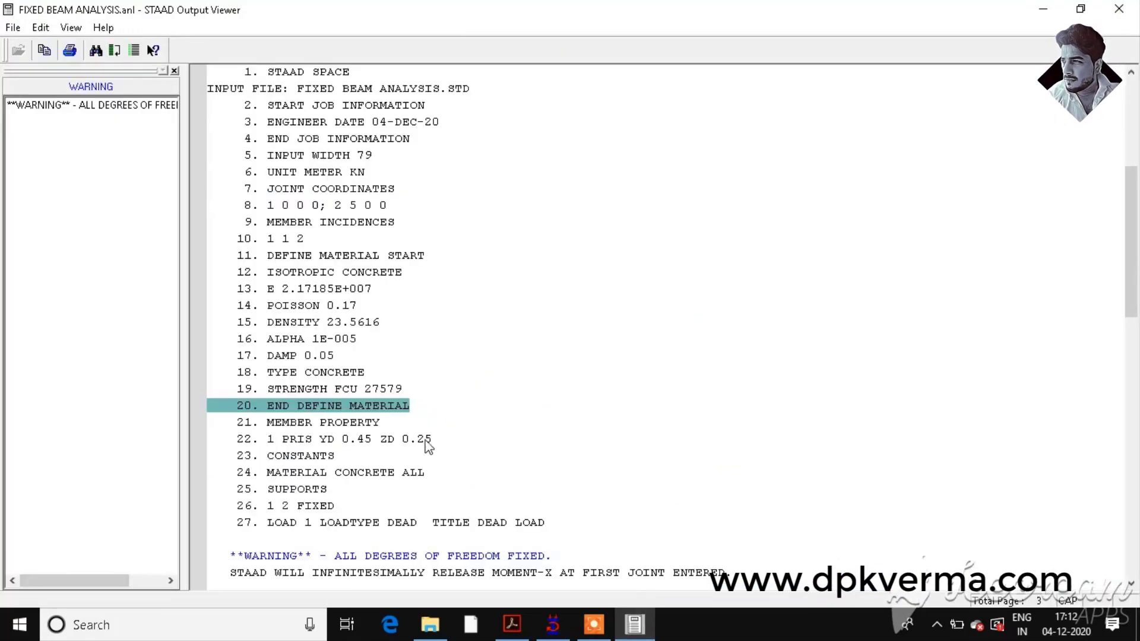
Review the MEMBER PROPERTY, PRIS YD 0.45 ZD 0.25, CONSTANTS, MATERIAL CONCRETE, SUPPORTS and LOAD 1 lines
click(361, 424)
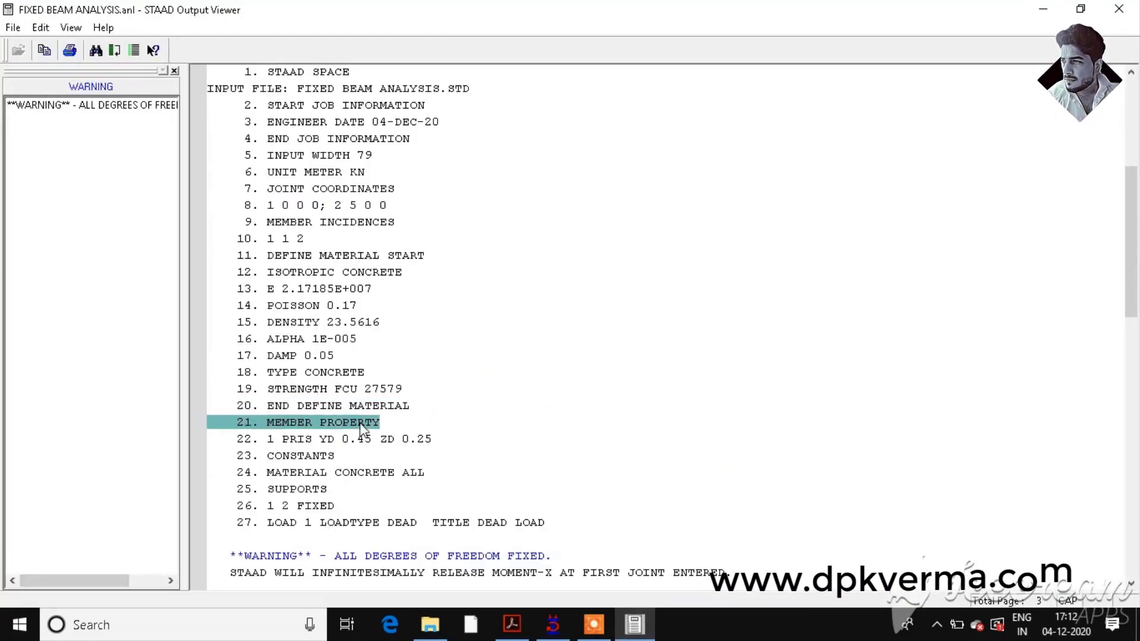
click(350, 442)
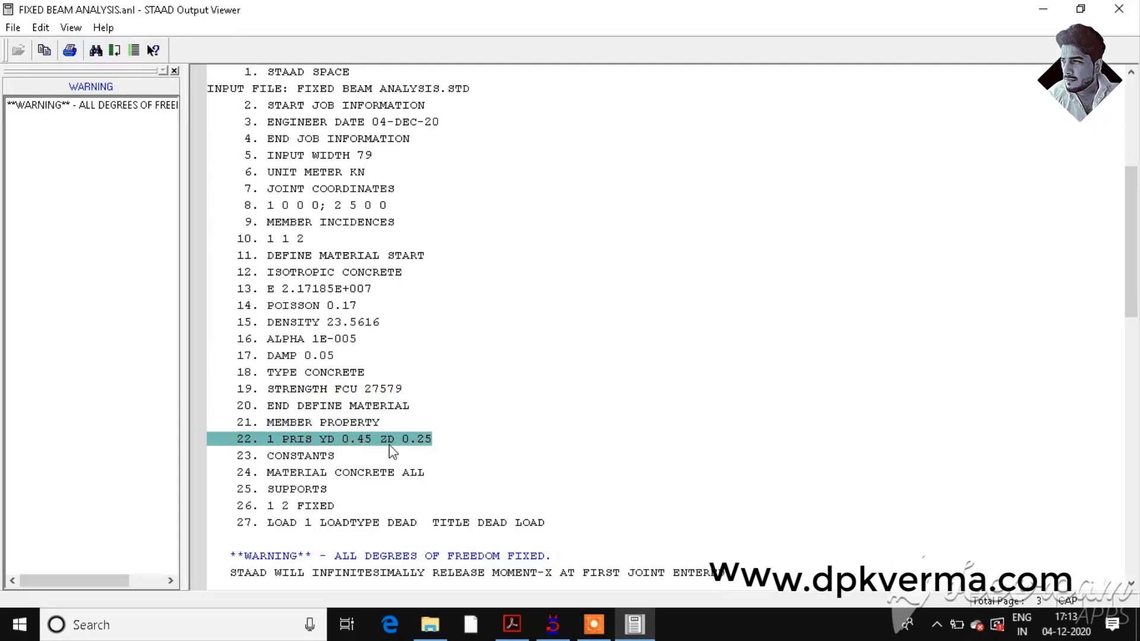
drag(356, 456, 346, 475)
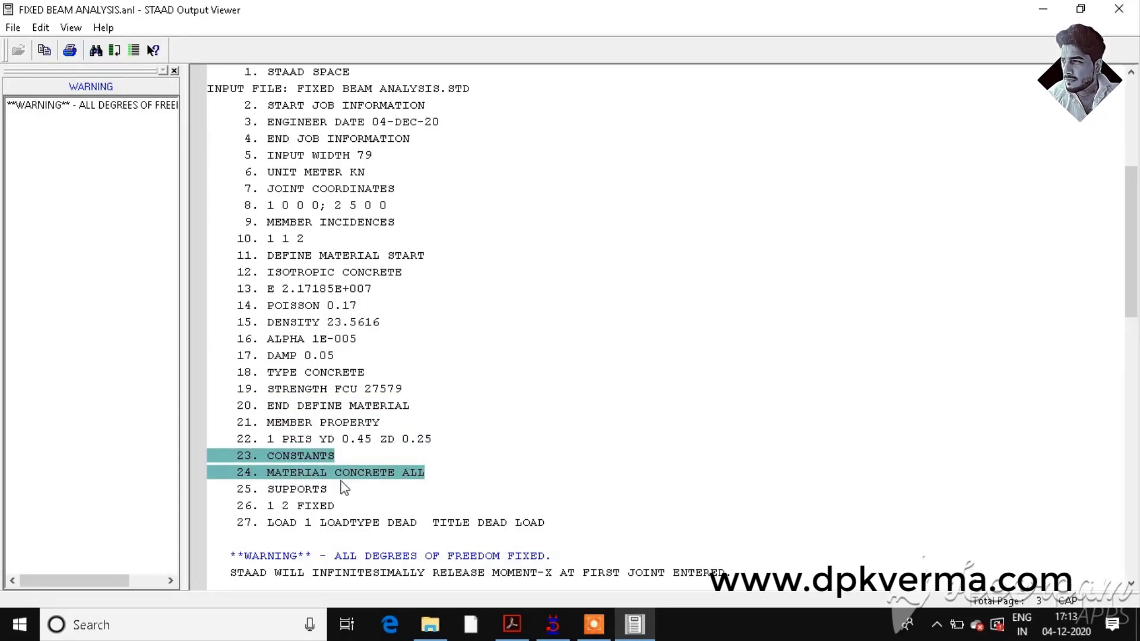
click(312, 491)
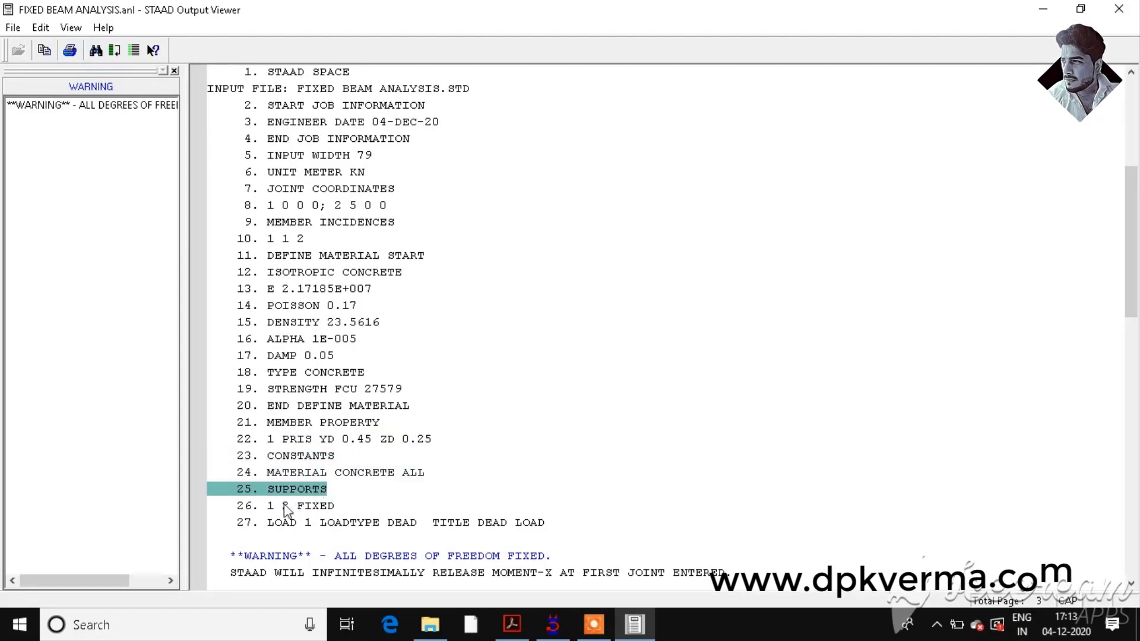
click(350, 524)
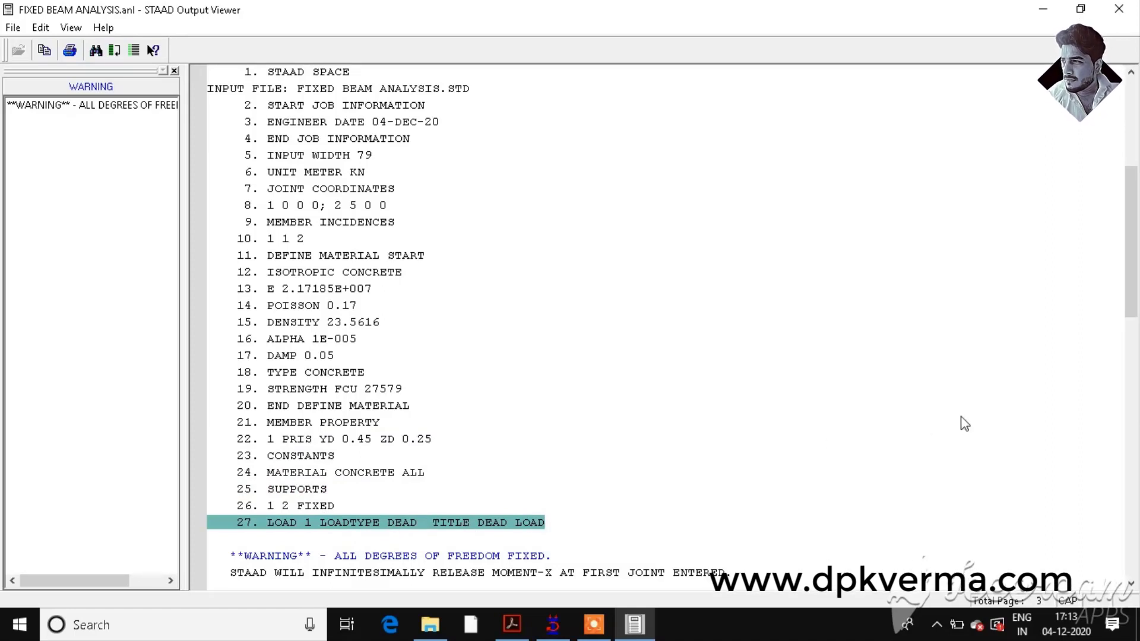
Check the degrees-of-freedom warning and SELFWEIGHT Y -1 LIST ALL line, then minimize the output
drag(1131, 263, 1133, 352)
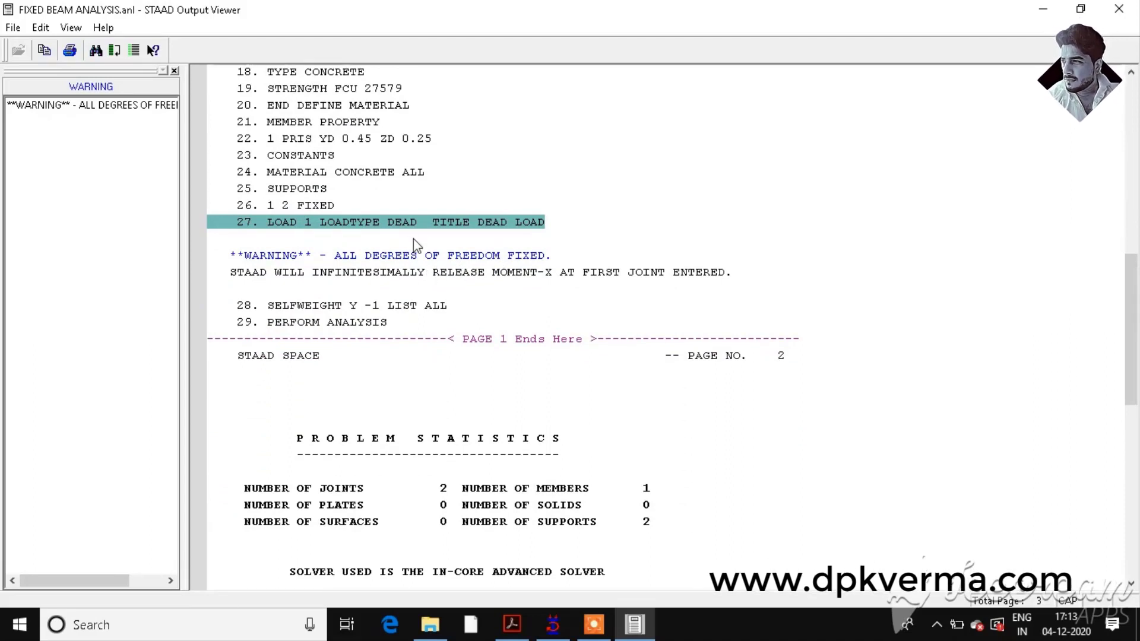
click(419, 259)
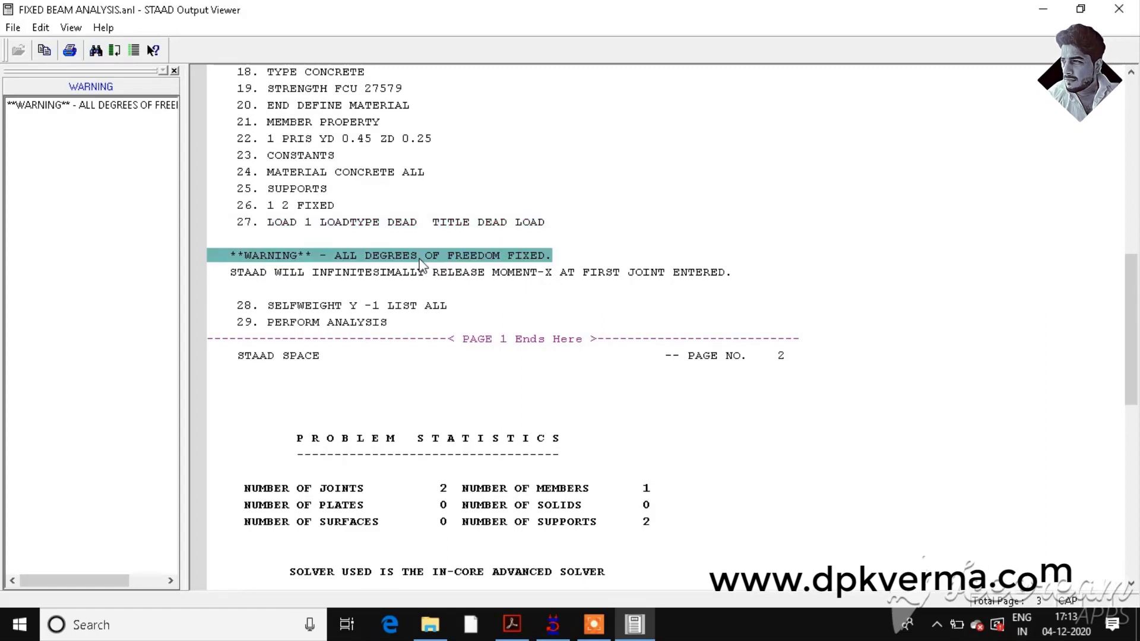
click(358, 313)
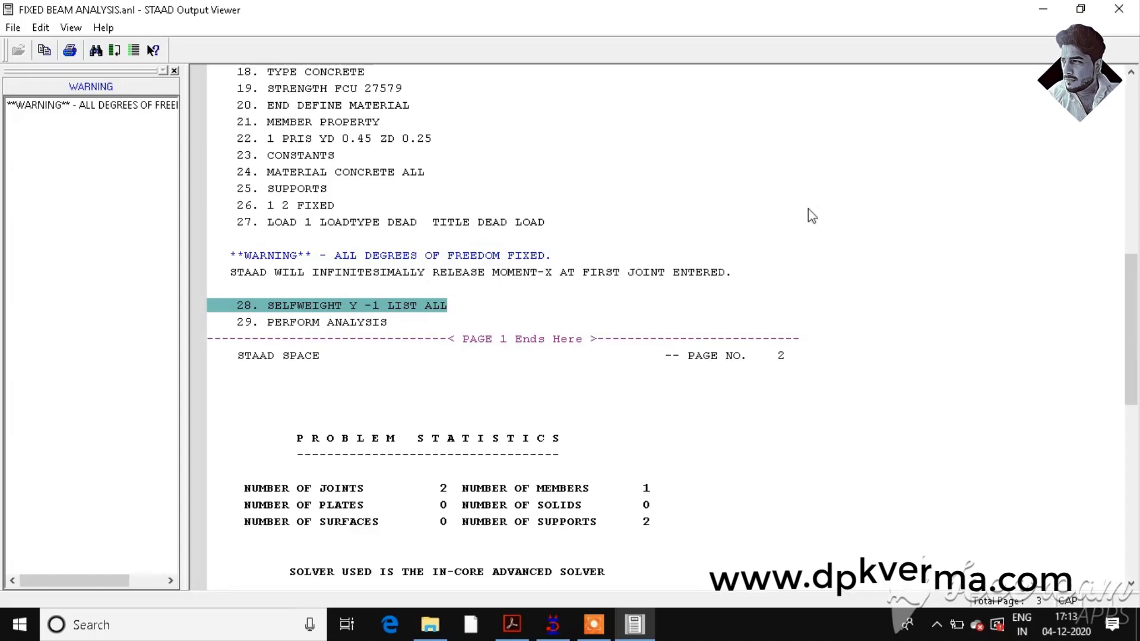
click(1043, 9)
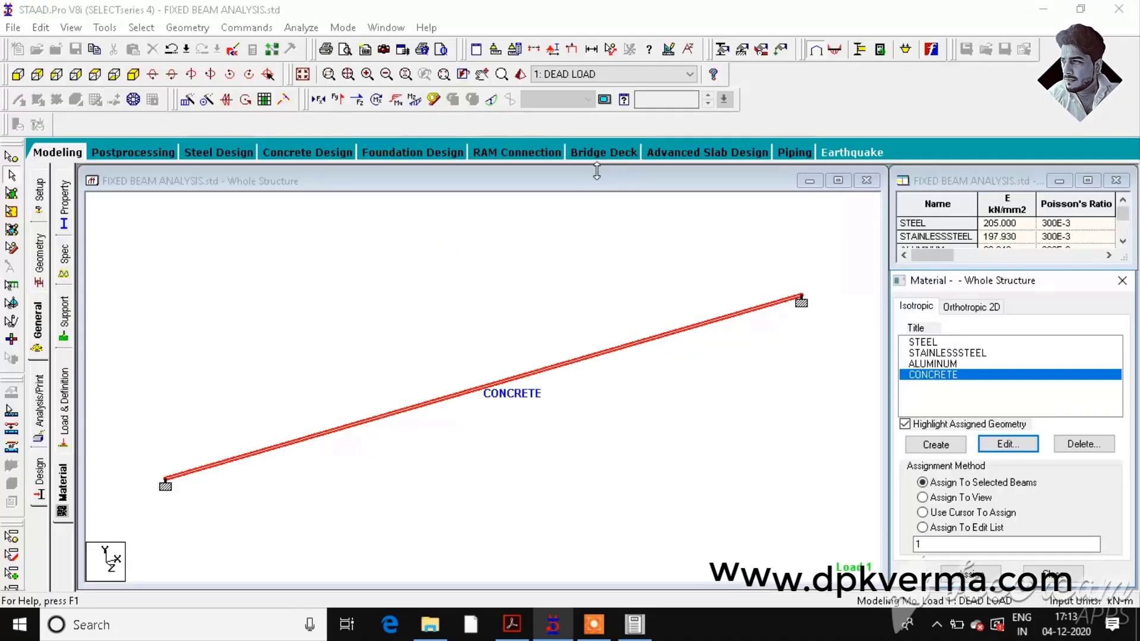
Locate SELFWEIGHT Y -1 under the 1 : DEAD LOAD case, then return to the output file
click(66, 410)
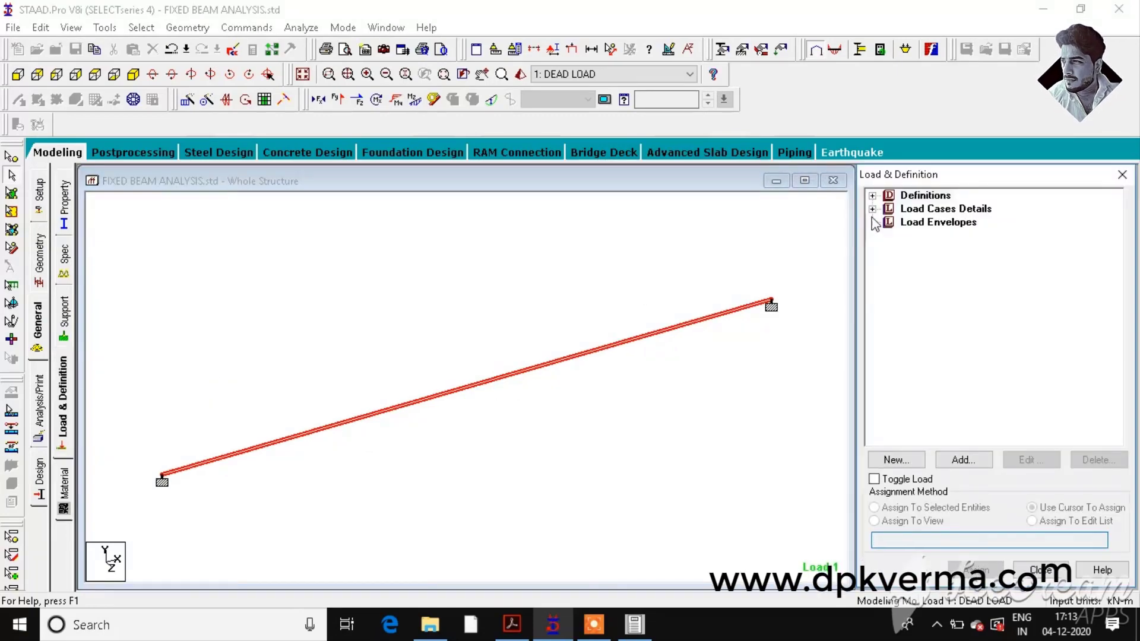
click(873, 210)
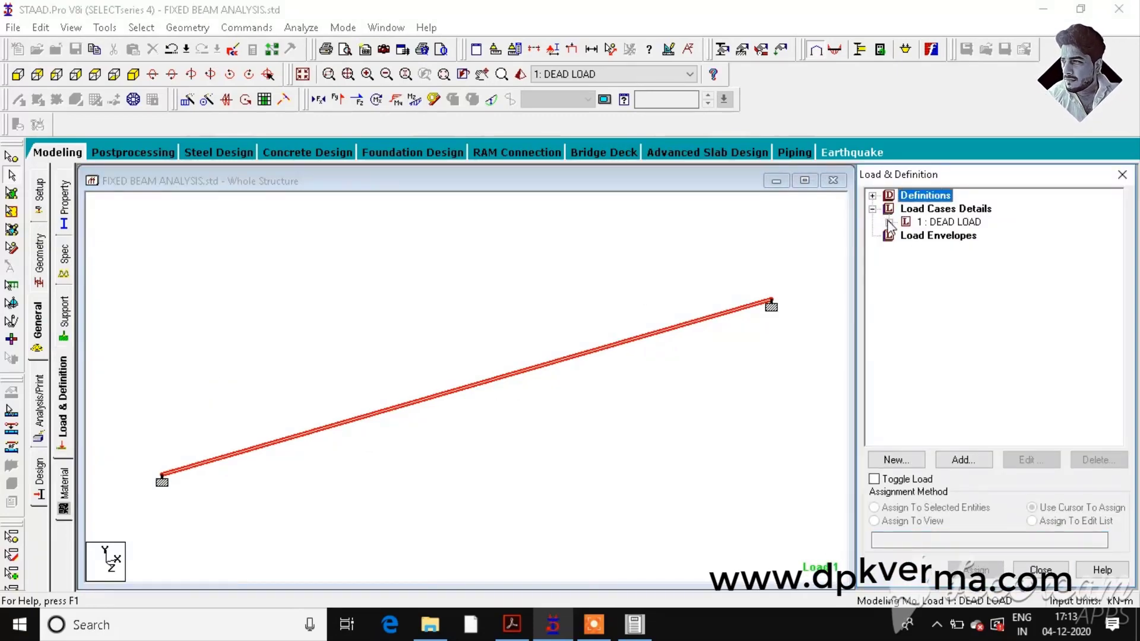
click(889, 223)
click(962, 237)
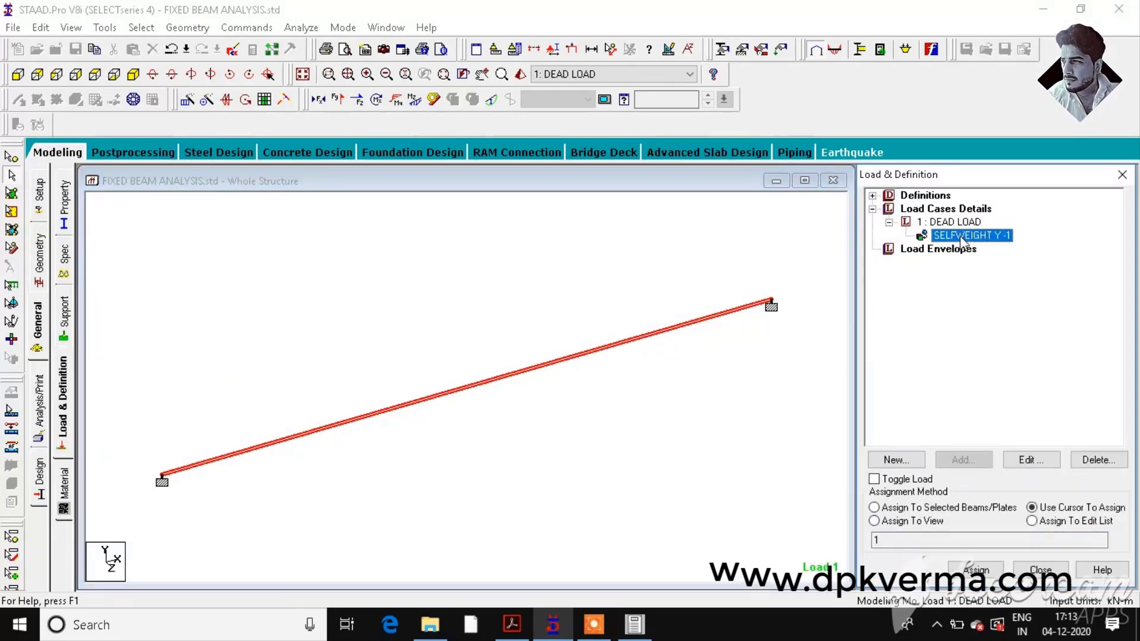
click(638, 629)
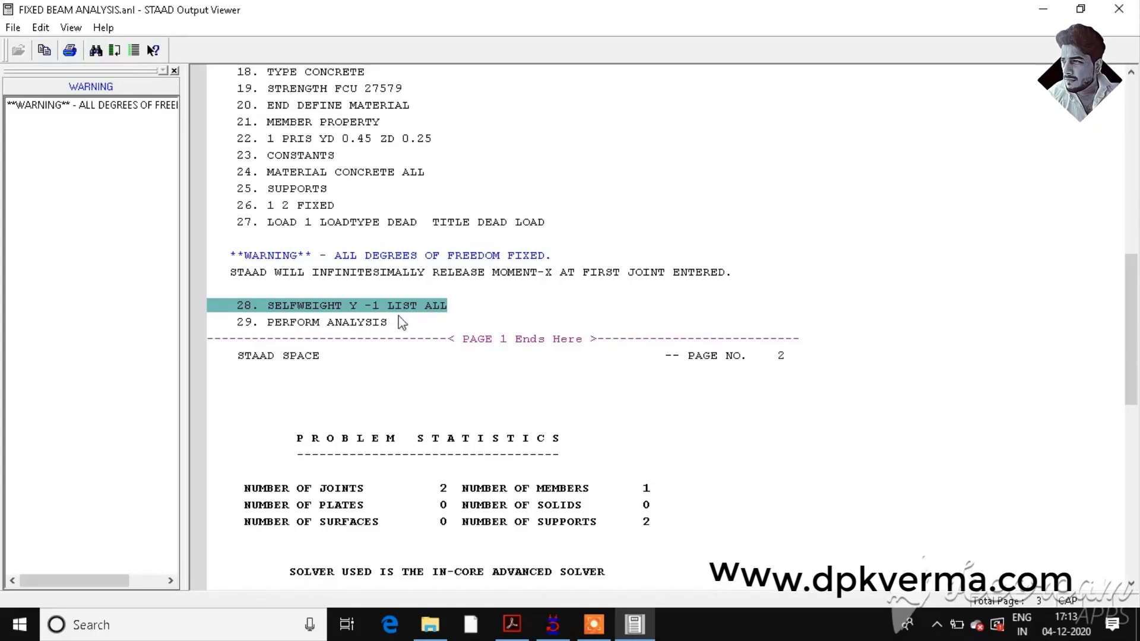
Scroll past PERFORM ANALYSIS to the statistics (2 joints, 1 member, 2 supports) and END OF STAAD.Pro RUN
click(361, 326)
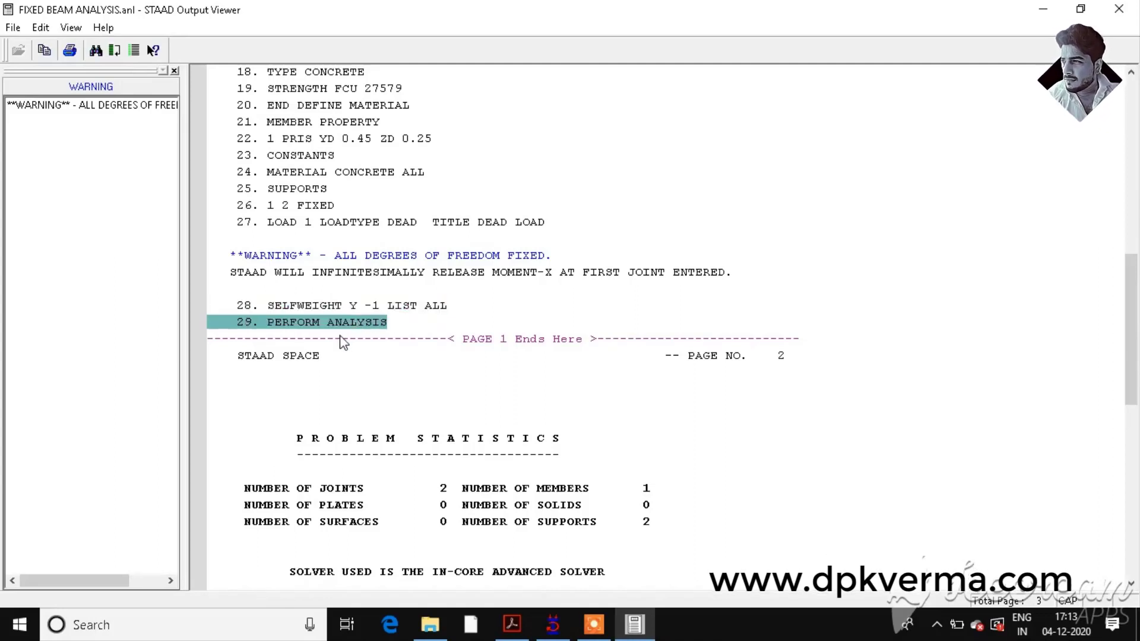
click(307, 358)
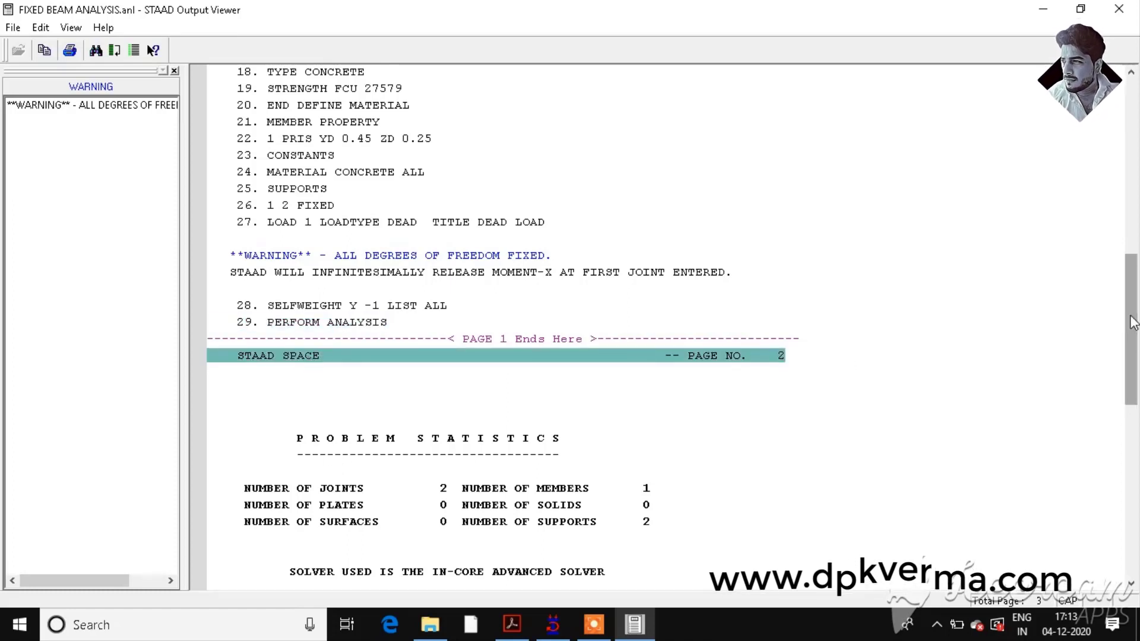
drag(1134, 323, 1134, 353)
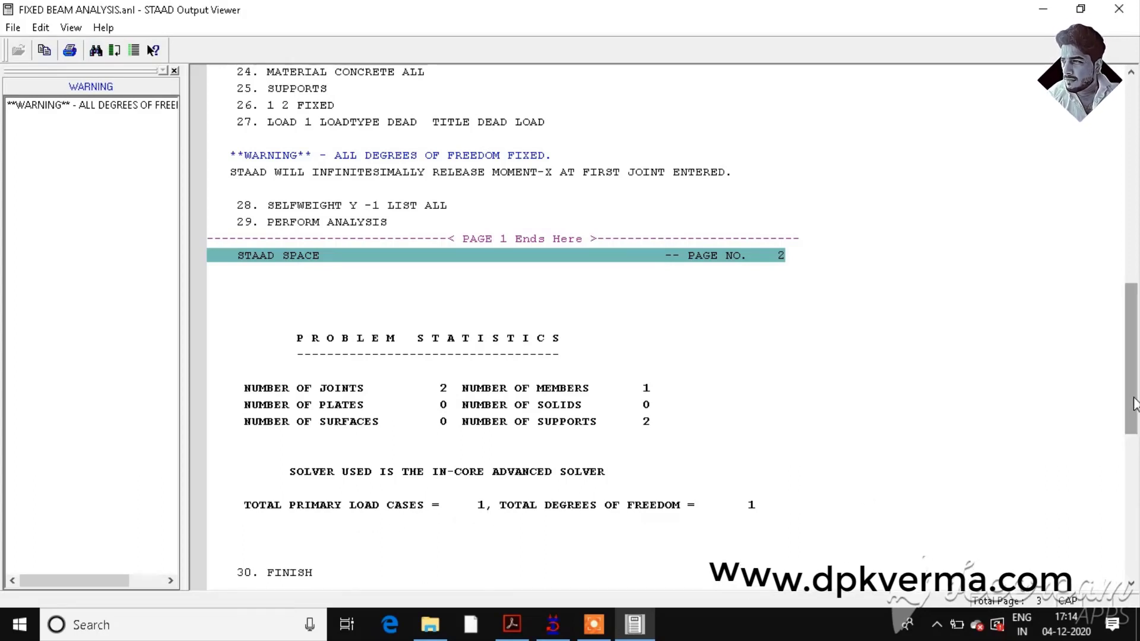
drag(1131, 405, 1135, 512)
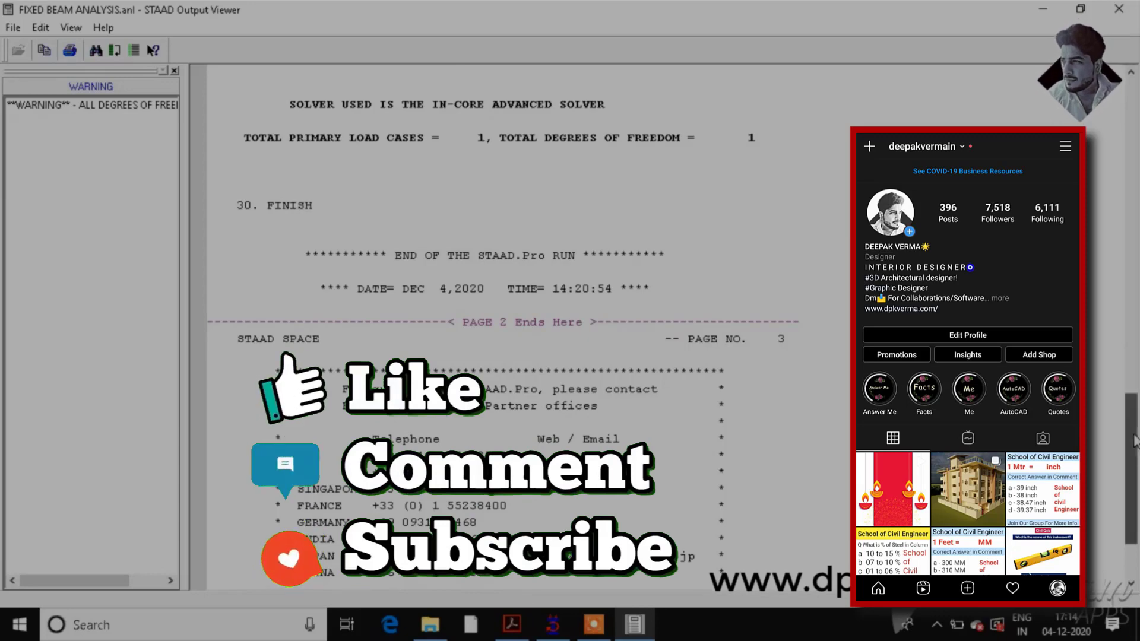
Scroll down to page 3 and highlight the USA line in the Bentley contact listing
scroll(637, 387, down, 2)
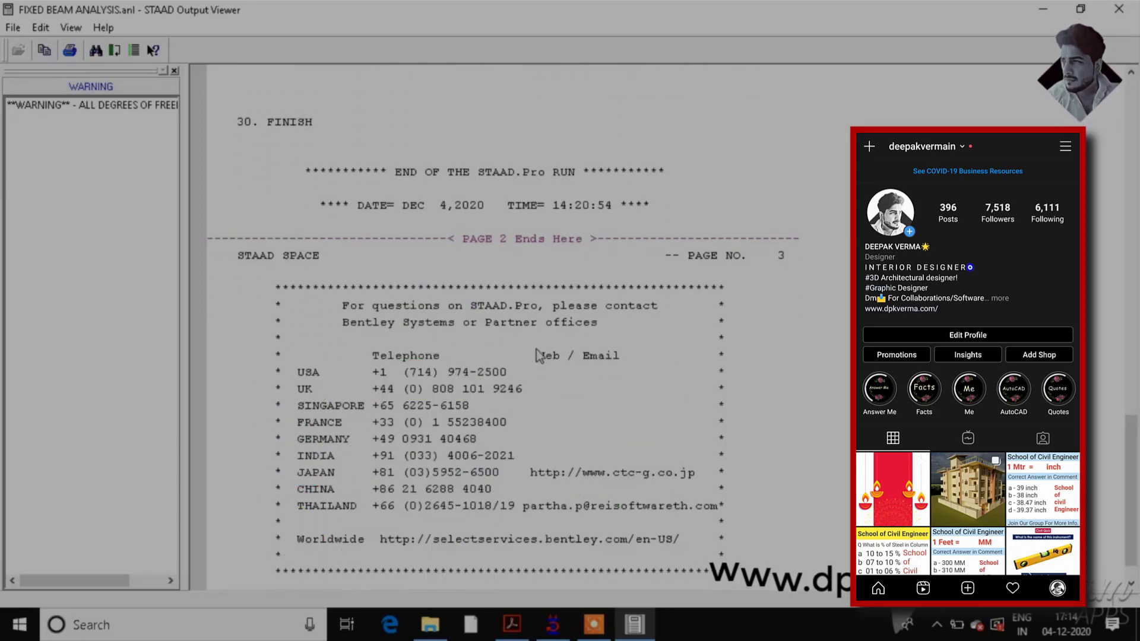
click(466, 377)
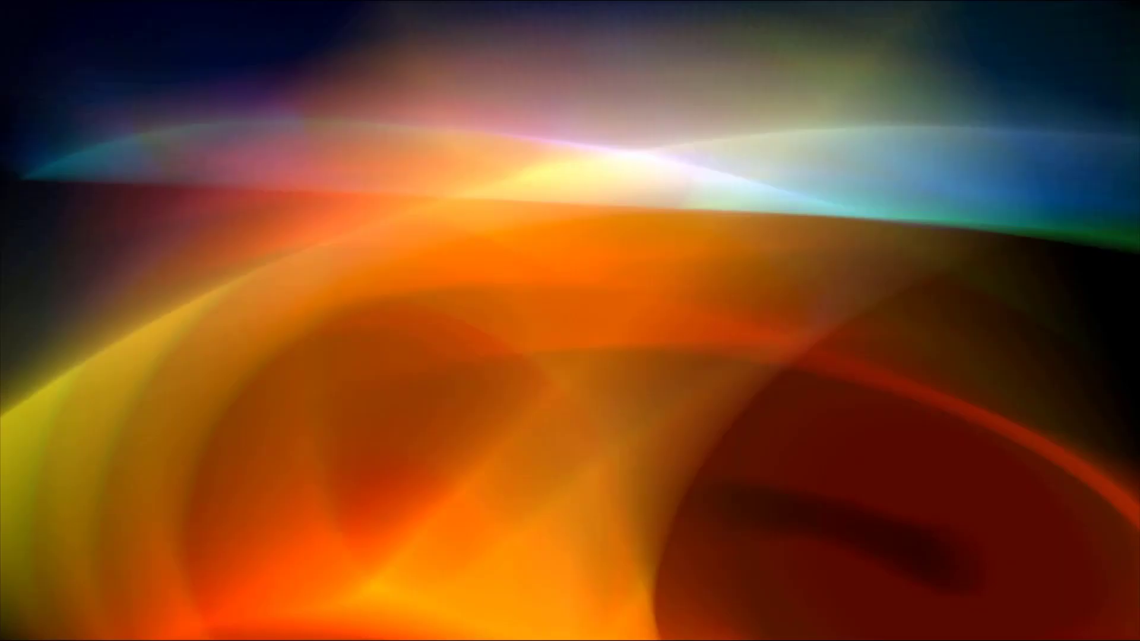